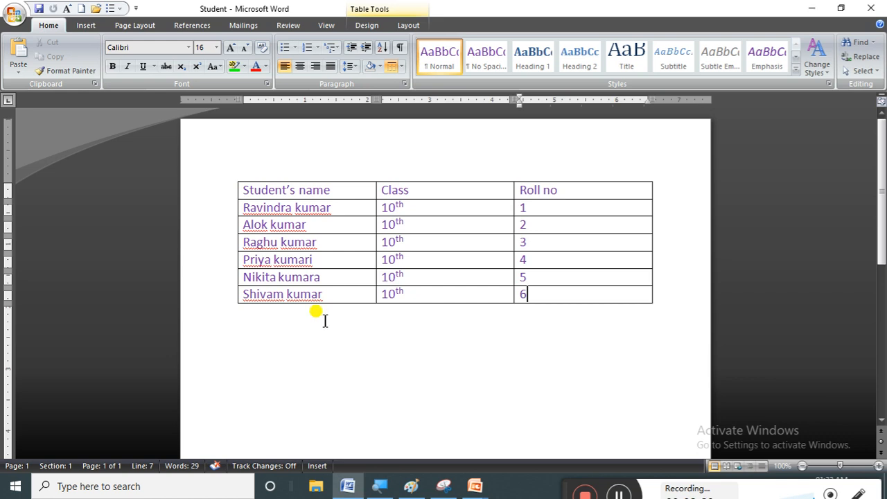
# Step: Remove all borders from the whole student table with the No Border option
pyautogui.click(299, 331)
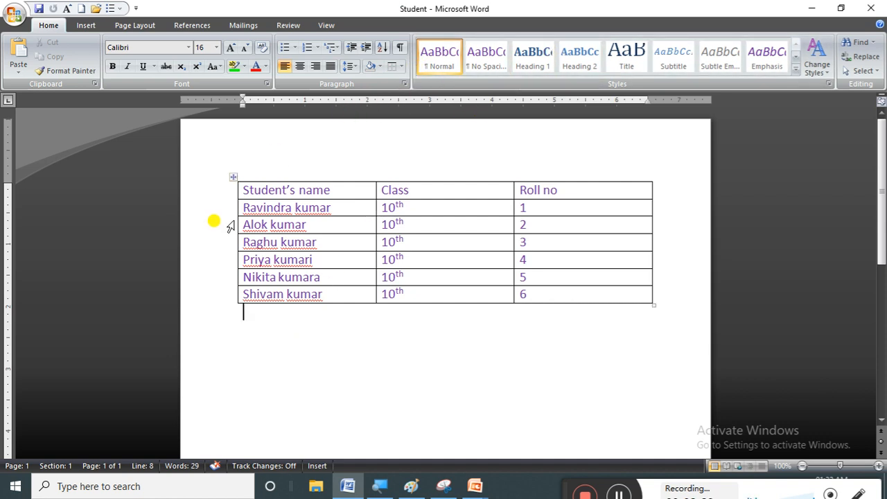
pyautogui.click(233, 177)
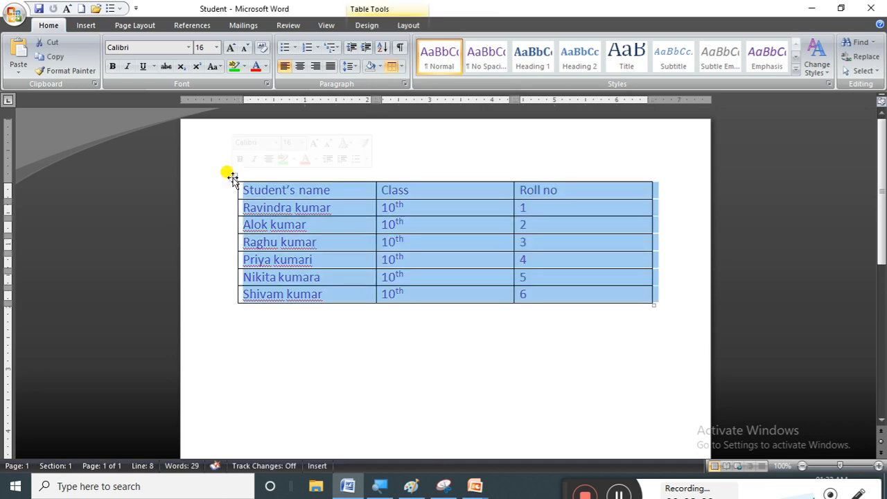
pyautogui.click(401, 65)
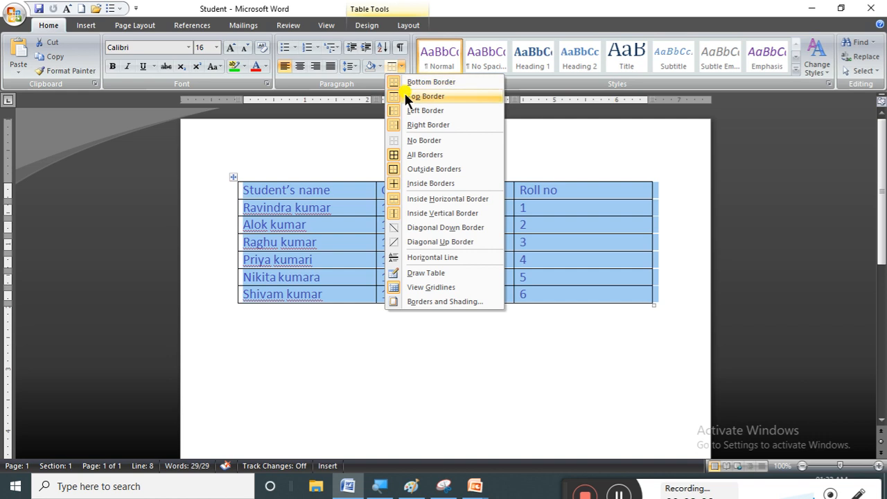
pyautogui.click(429, 139)
# Step: Check the student table in Print Preview at a closer zoom and close the preview
pyautogui.click(364, 320)
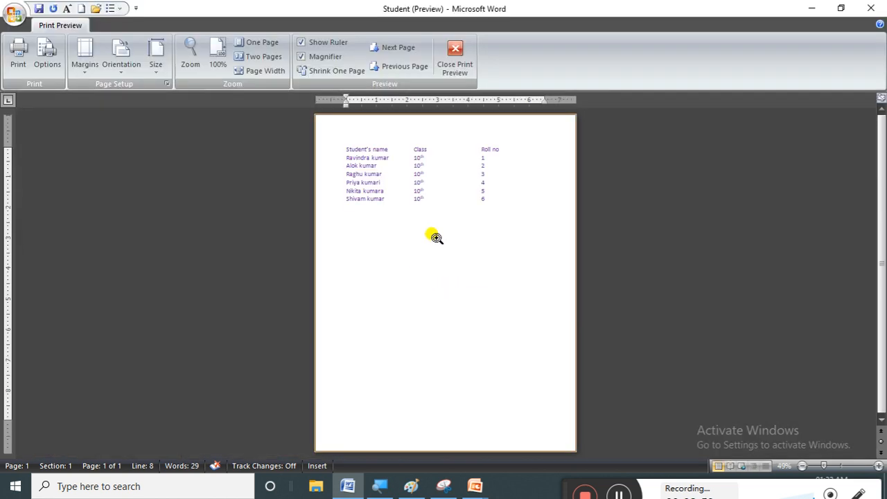
pyautogui.click(432, 236)
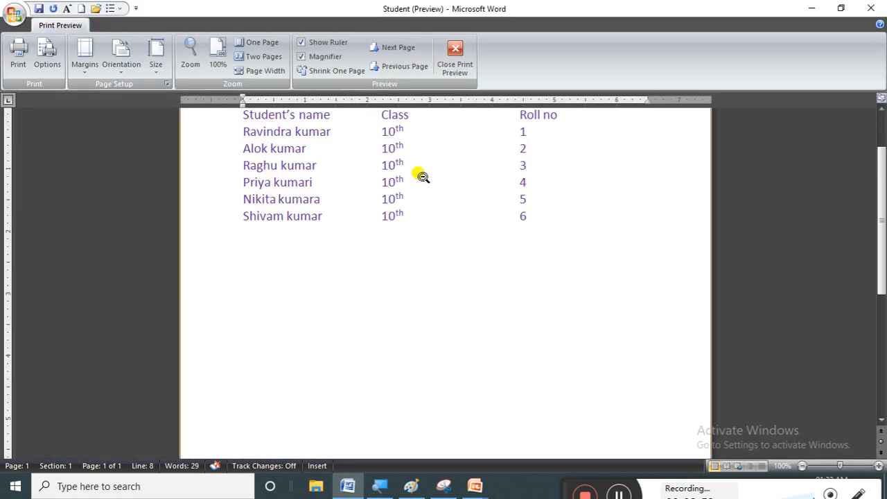
pyautogui.click(454, 59)
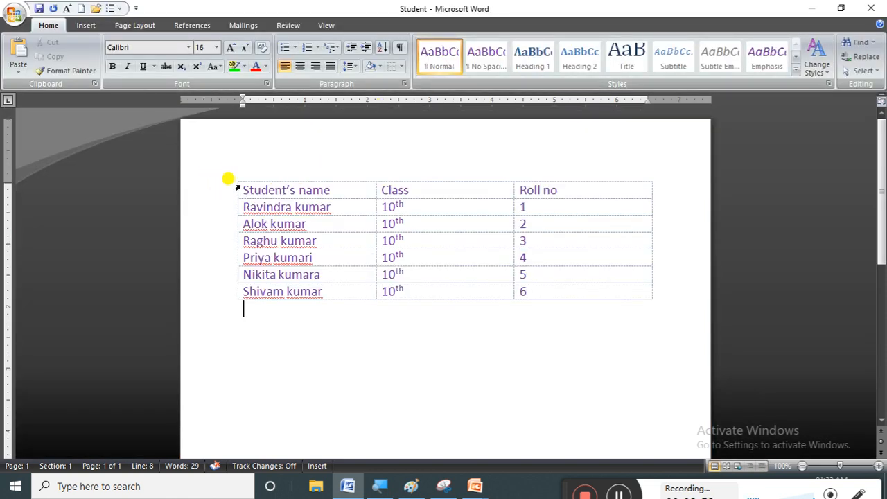
# Step: Apply All Borders to the "Student's name" heading cell and to the whole student table
pyautogui.click(240, 188)
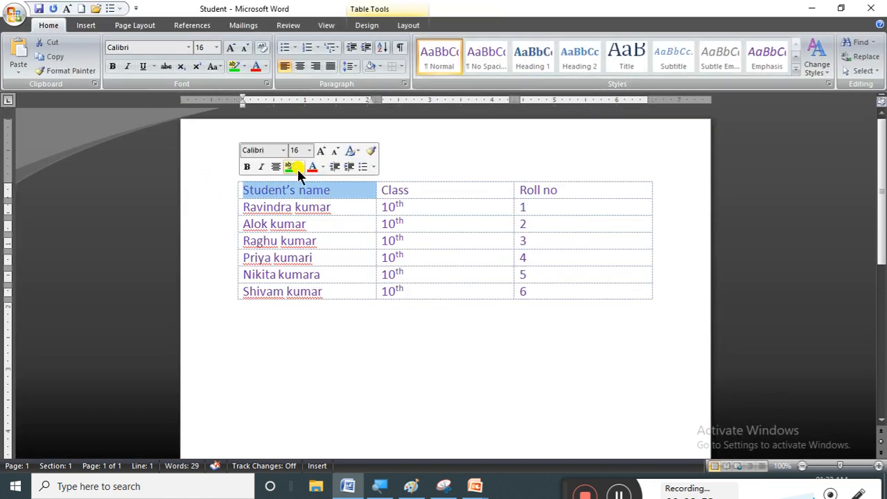
pyautogui.click(400, 64)
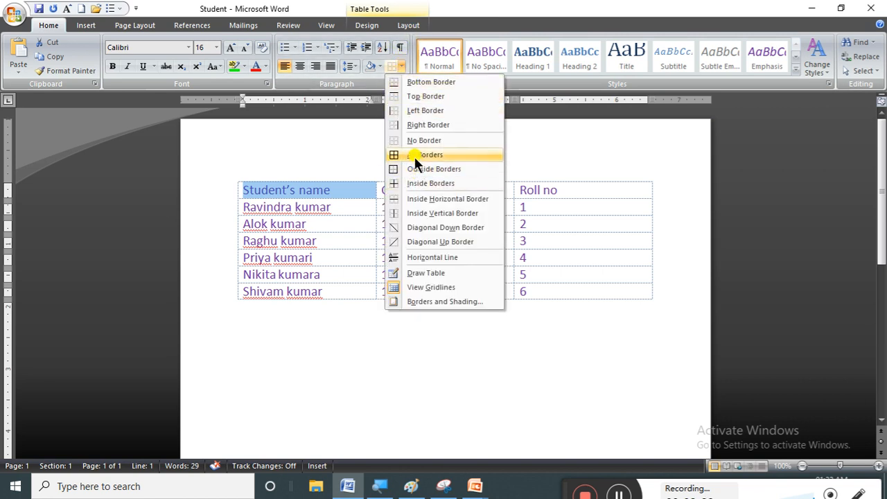
pyautogui.click(414, 156)
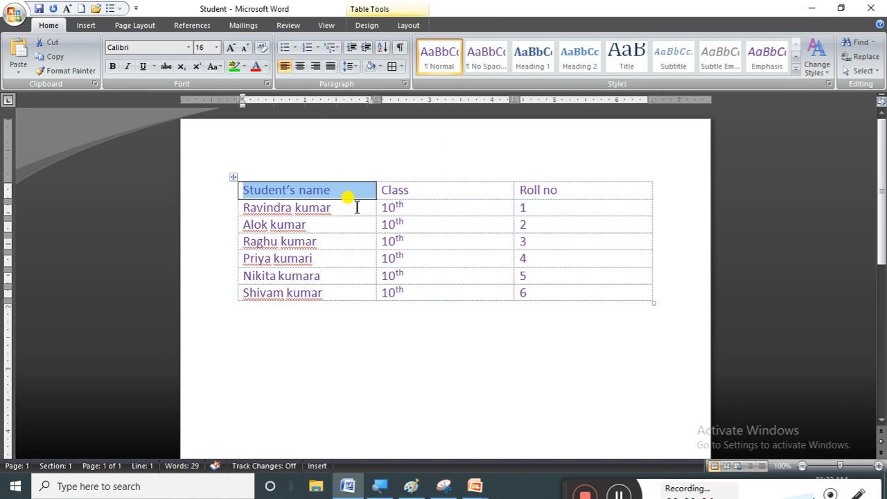
pyautogui.click(234, 182)
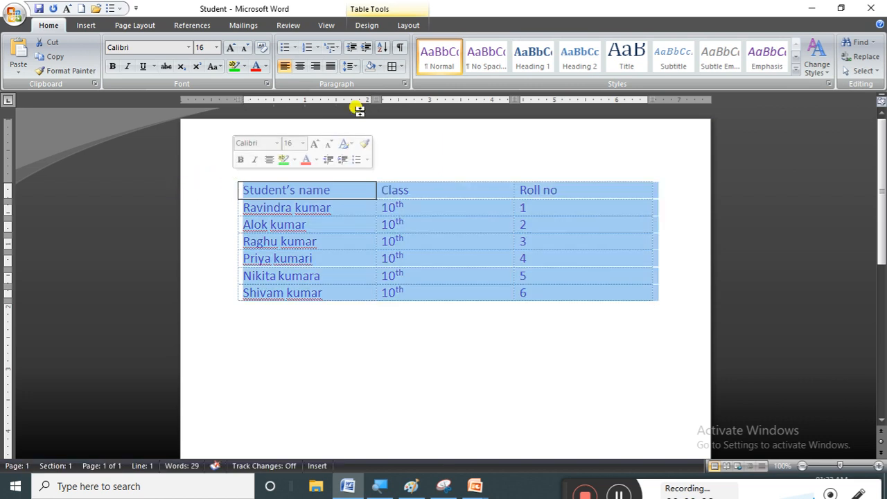
pyautogui.click(389, 69)
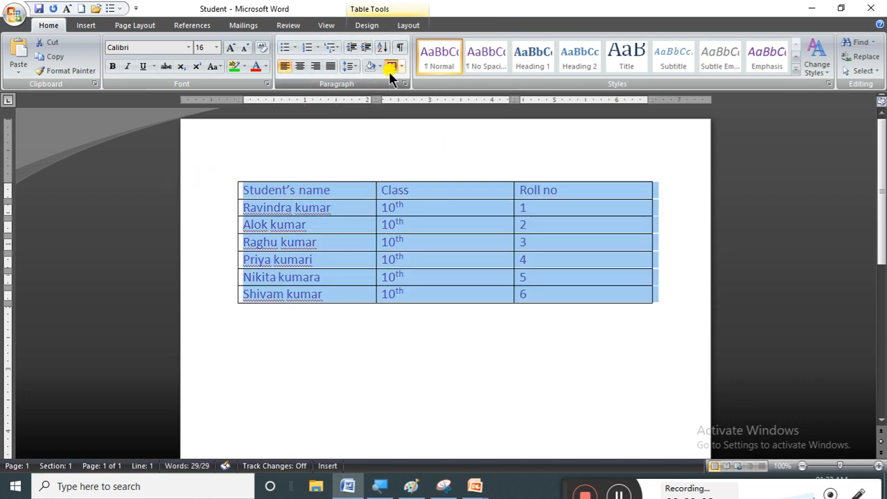
pyautogui.click(277, 297)
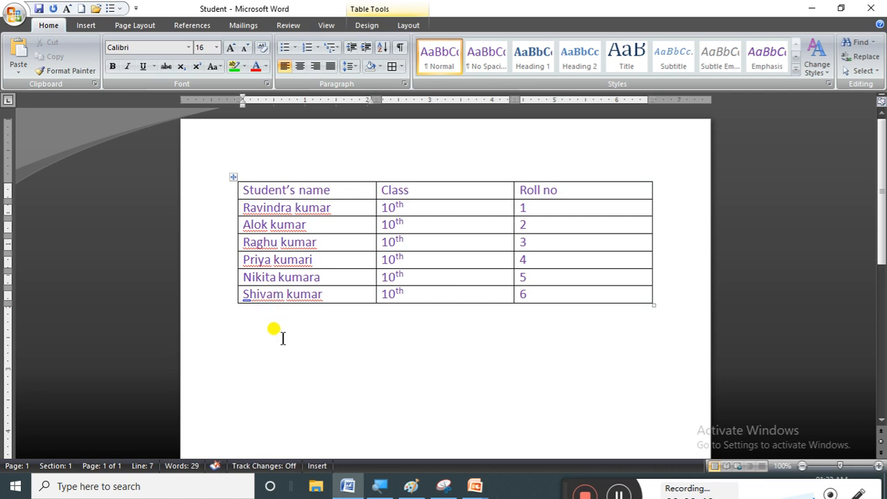
# Step: Preview the printed page, zoom in on the bordered table and return to editing the document
pyautogui.hotkey('ctrl', 'F2')
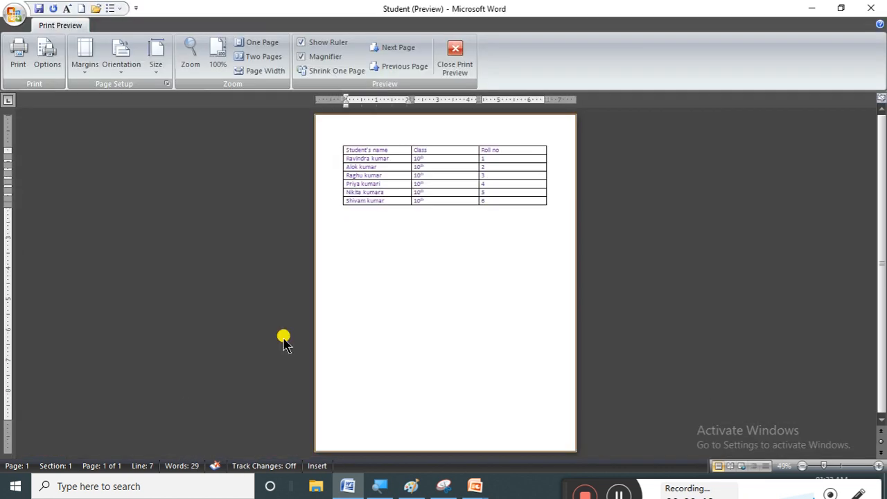
pyautogui.click(419, 265)
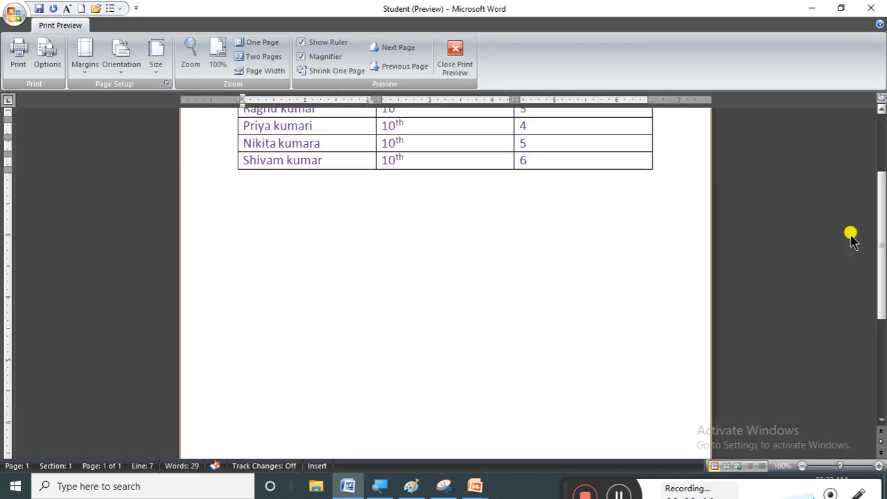
pyautogui.moveTo(882, 267); pyautogui.dragTo(882, 208)
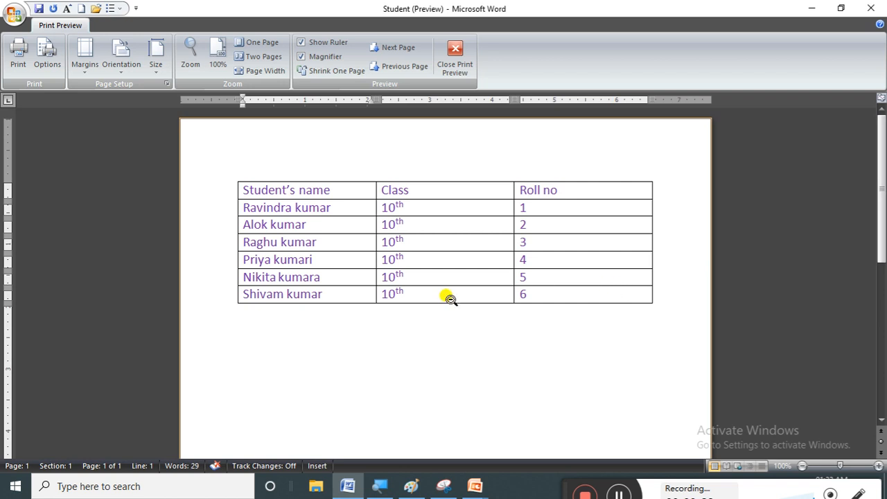
pyautogui.click(462, 53)
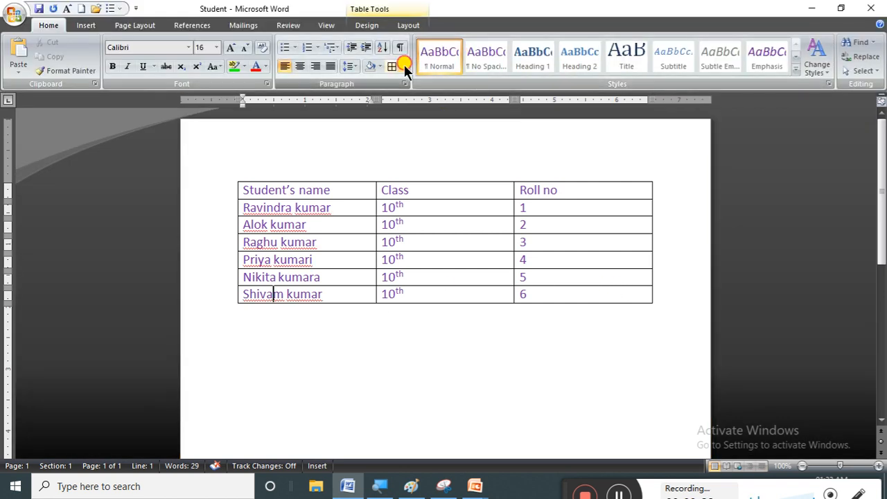
# Step: Select the entire student table and set it to No Border
pyautogui.click(402, 66)
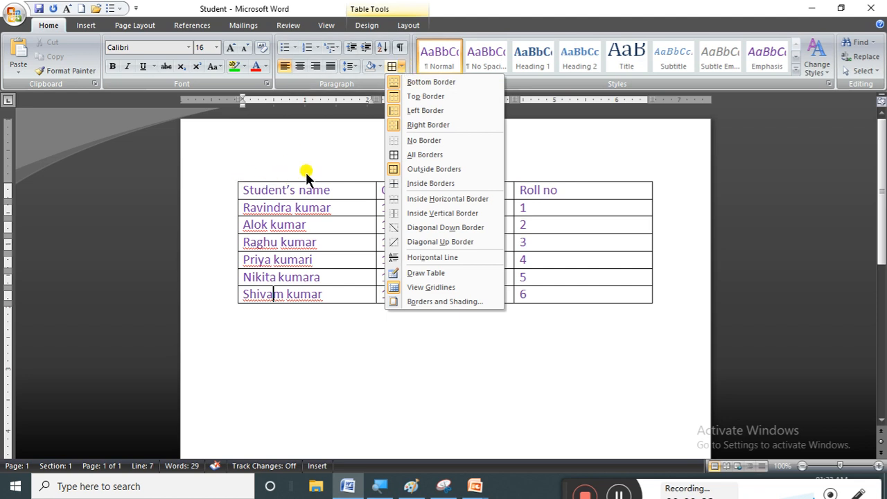
pyautogui.click(233, 178)
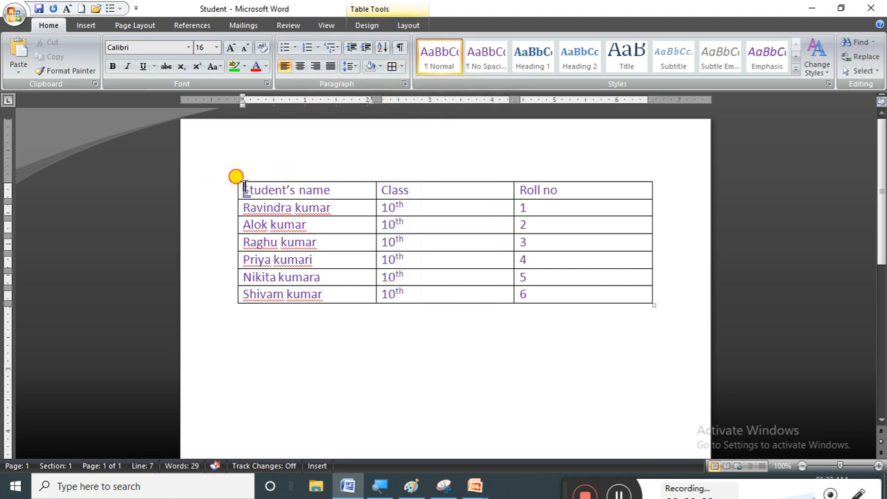
pyautogui.click(233, 178)
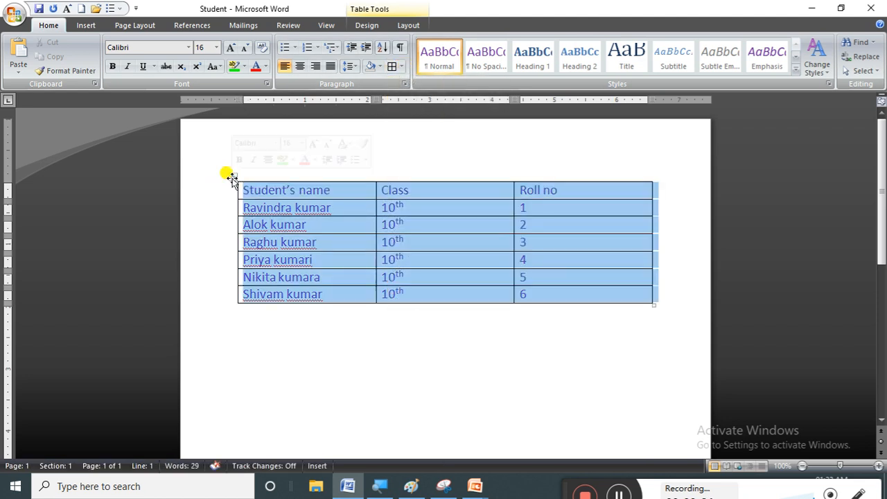
pyautogui.click(402, 66)
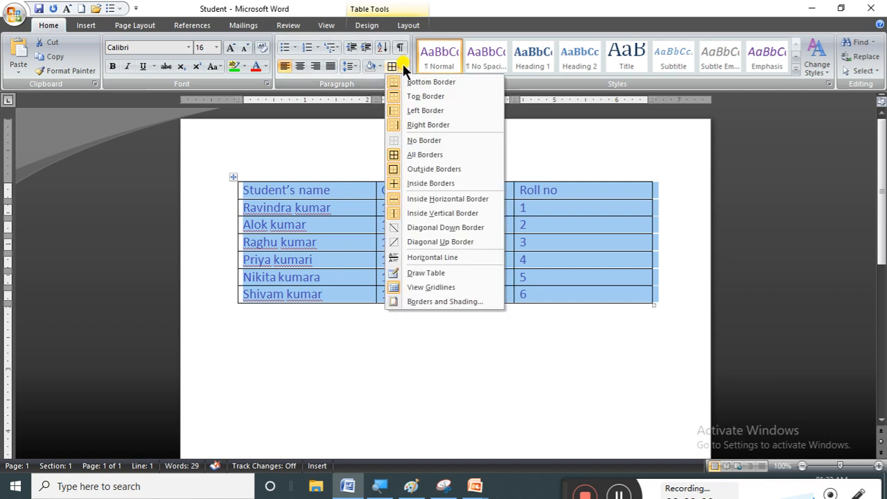
pyautogui.click(414, 140)
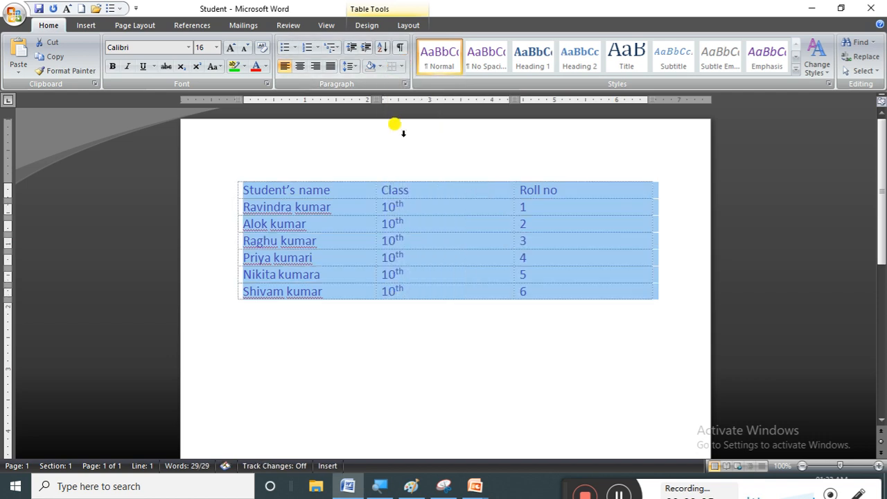
pyautogui.click(400, 68)
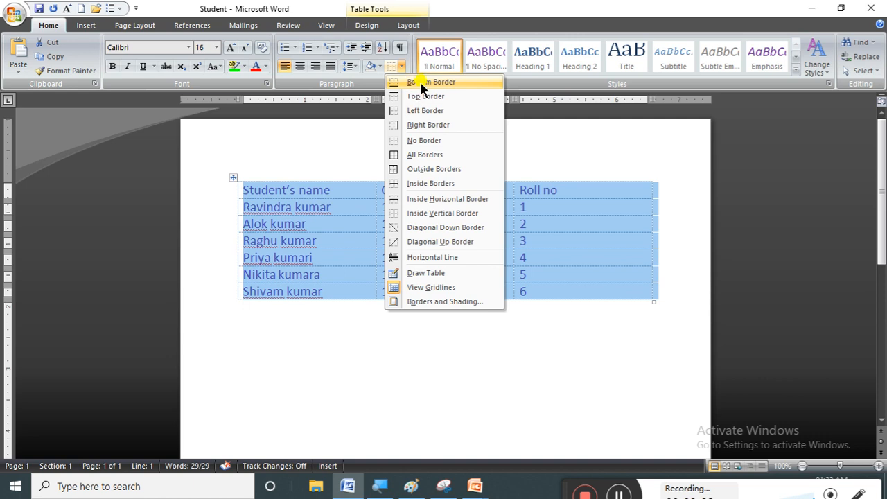
pyautogui.click(250, 369)
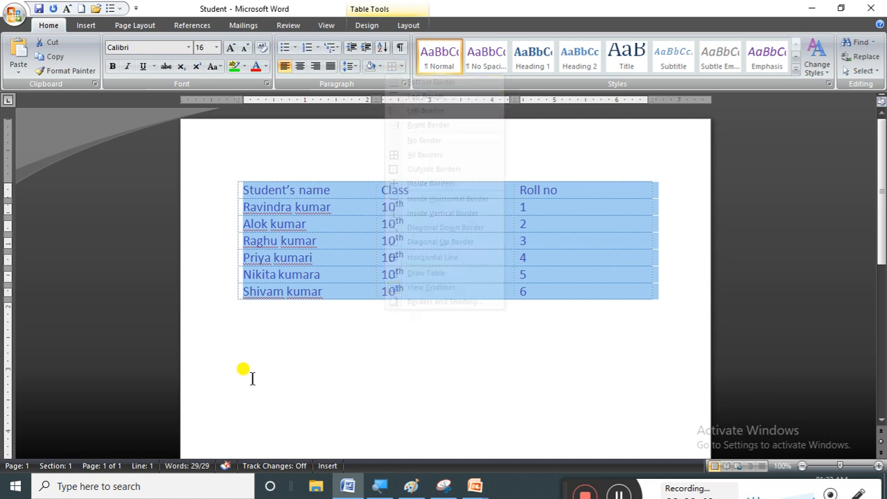
# Step: Generate sample paragraphs below the table with the formula =rand()
pyautogui.click(261, 335)
pyautogui.press('Return')
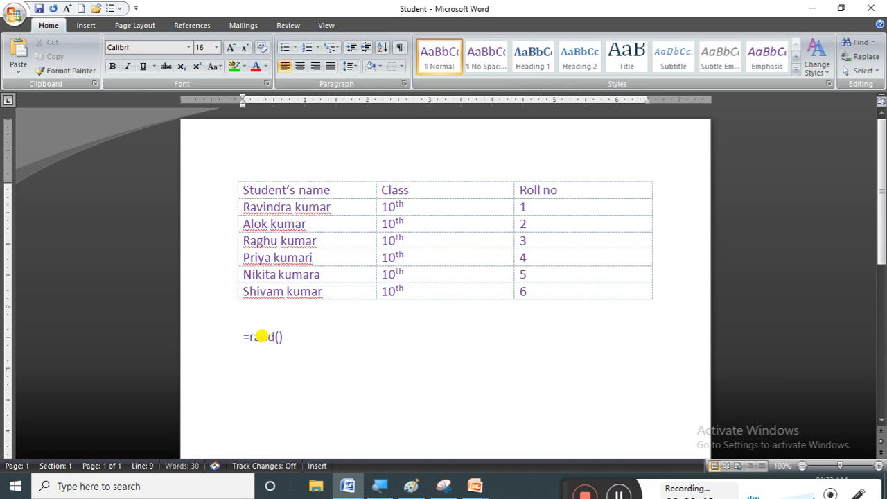
pyautogui.press('Return')
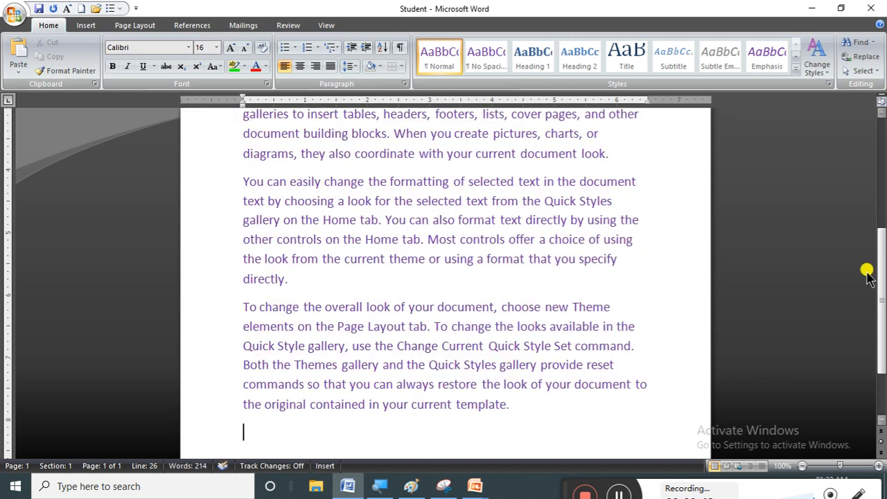
# Step: Apply the Bottom Border option to the first line of the sample text, "On the Insert tab, the galleries include items that are designed to"
pyautogui.moveTo(882, 238); pyautogui.dragTo(880, 158)
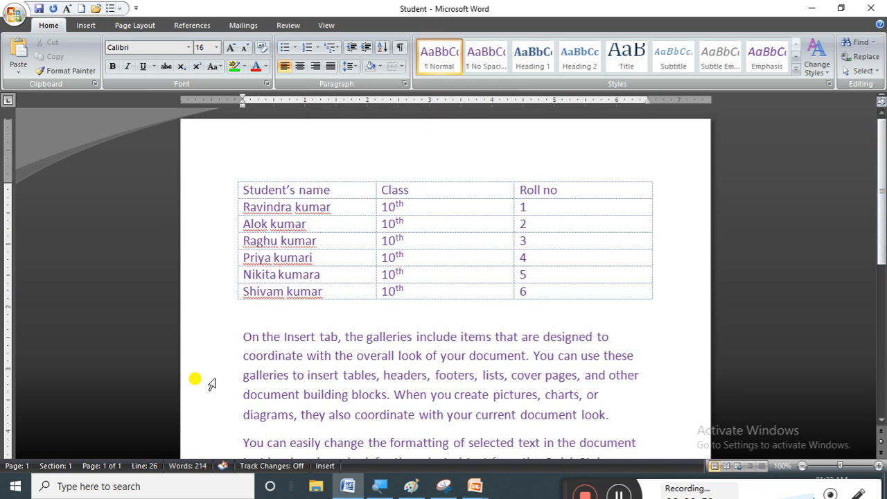
pyautogui.moveTo(241, 338); pyautogui.dragTo(654, 333)
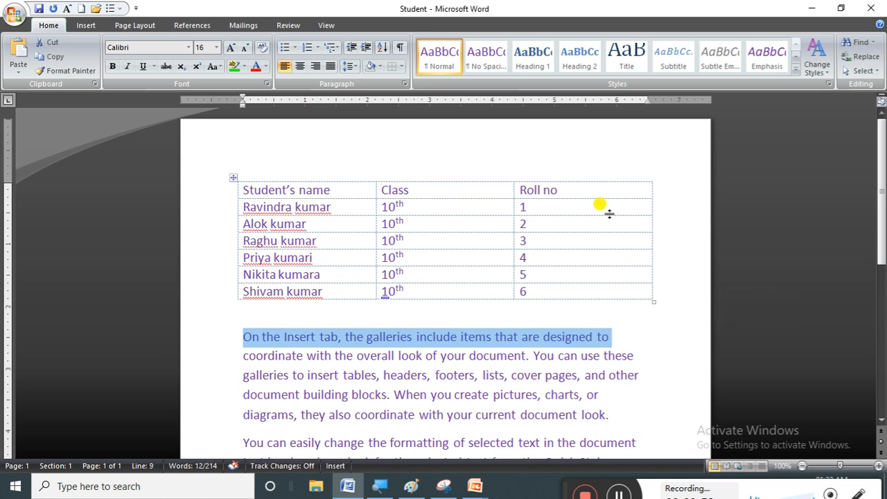
pyautogui.click(400, 65)
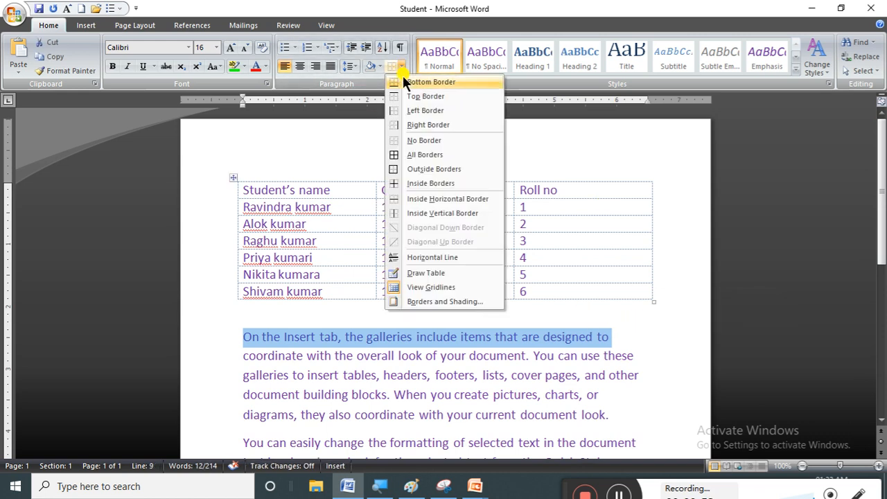
pyautogui.click(409, 81)
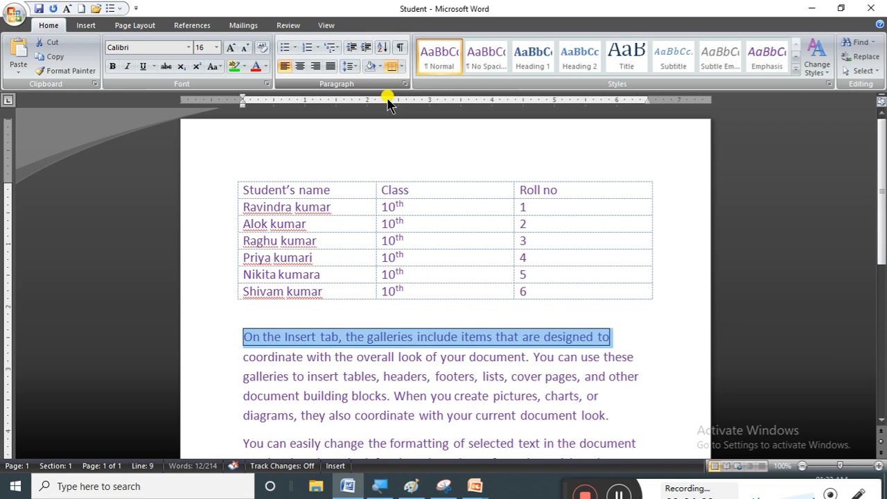
pyautogui.click(407, 377)
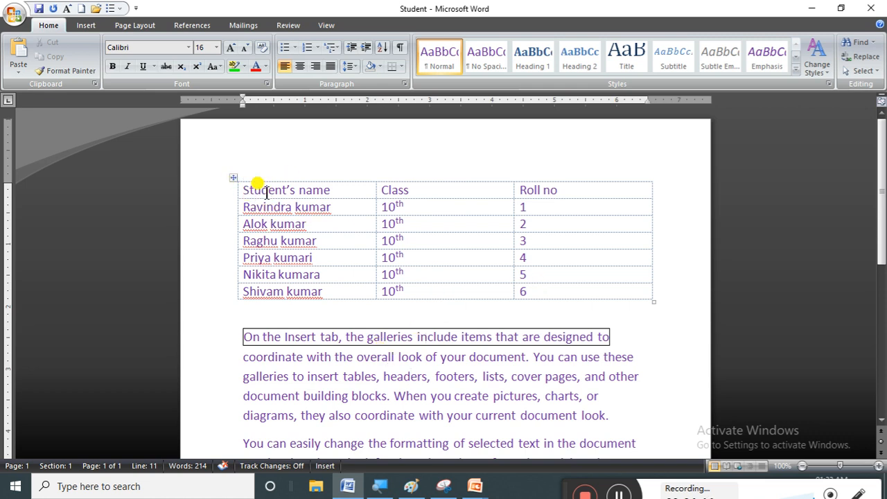
# Step: Add a bottom border to the whole student table
pyautogui.click(233, 179)
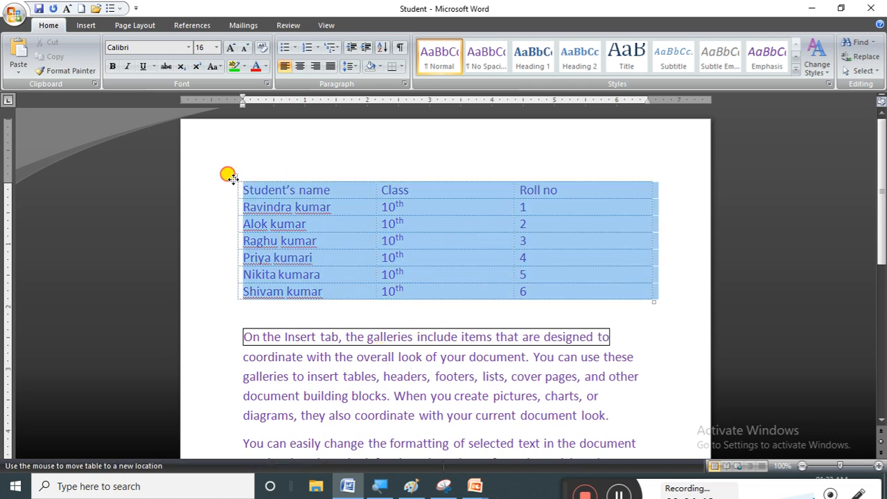
pyautogui.click(391, 68)
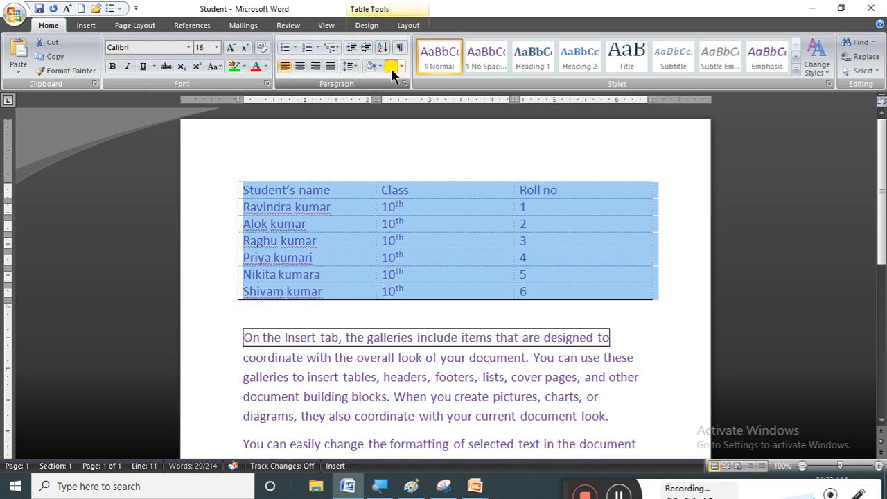
pyautogui.click(371, 317)
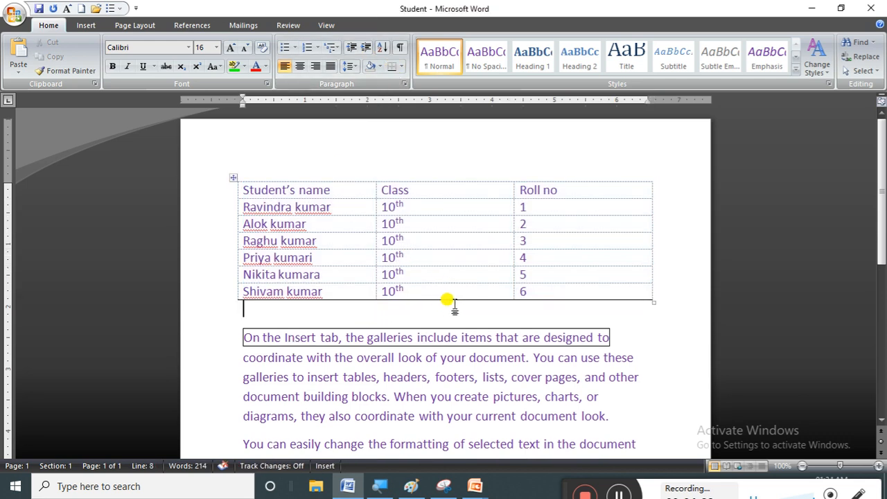
# Step: Add the filler text "yhdslkfjhlkdfhlkasdhflsdh" on a new line below the last sample paragraph
pyautogui.moveTo(882, 197); pyautogui.dragTo(882, 346)
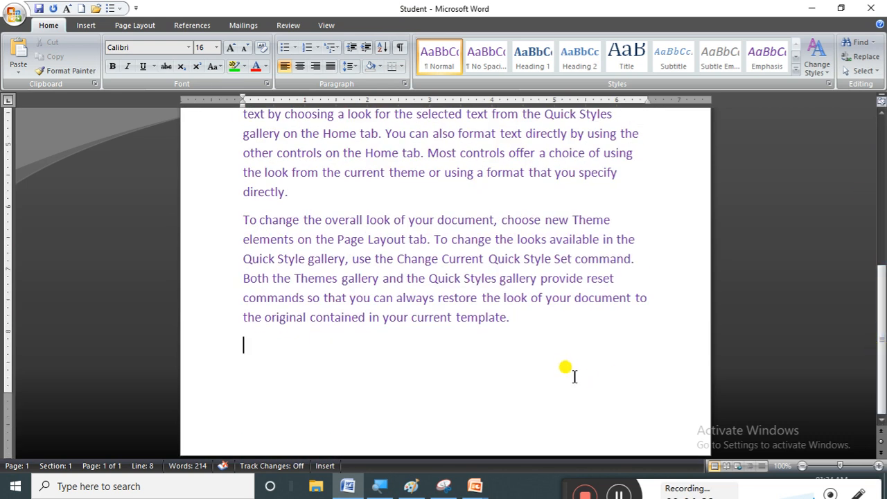
pyautogui.press('Return')
pyautogui.write('yhdslkfjhlkdfhlkasdhflsdh')
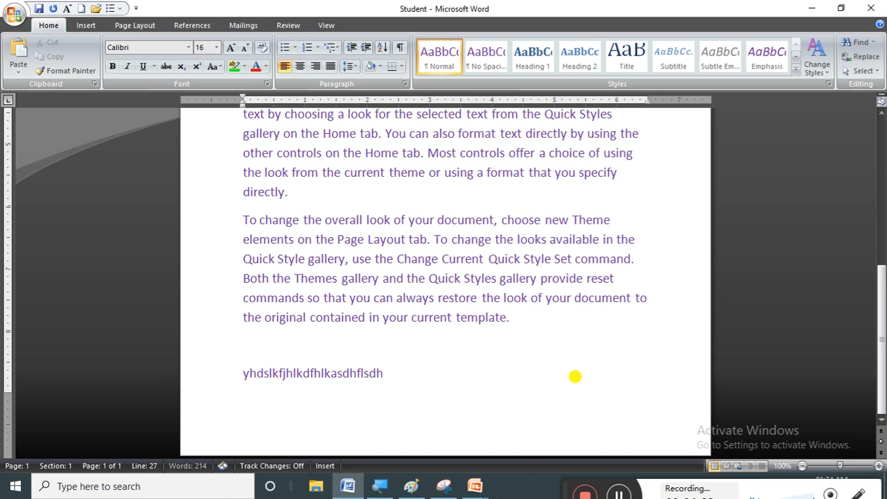
# Step: Complete the filler line as "yhdslkfjhlkdfhlkasdhflsdhf" and add a bottom border beneath it
pyautogui.write('f')
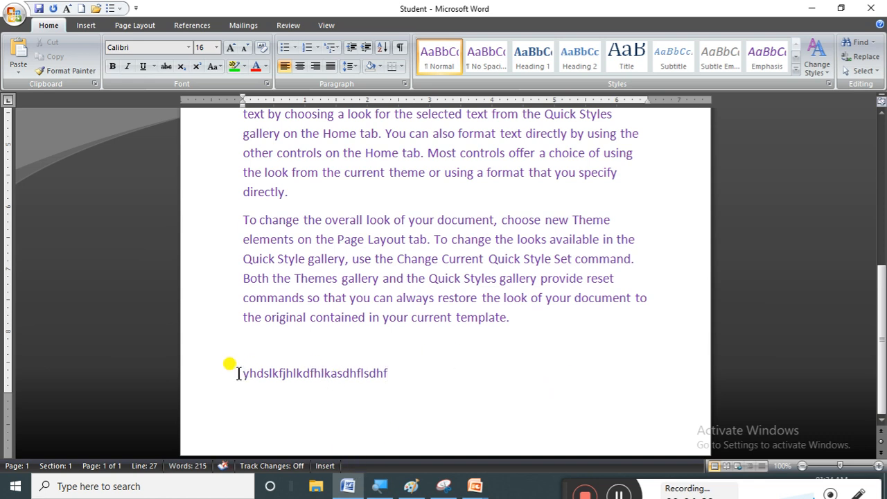
pyautogui.click(391, 66)
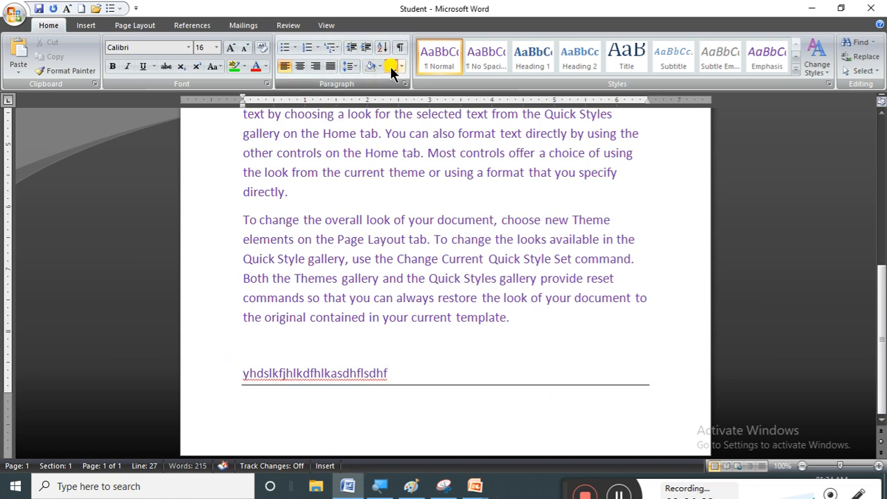
pyautogui.click(342, 427)
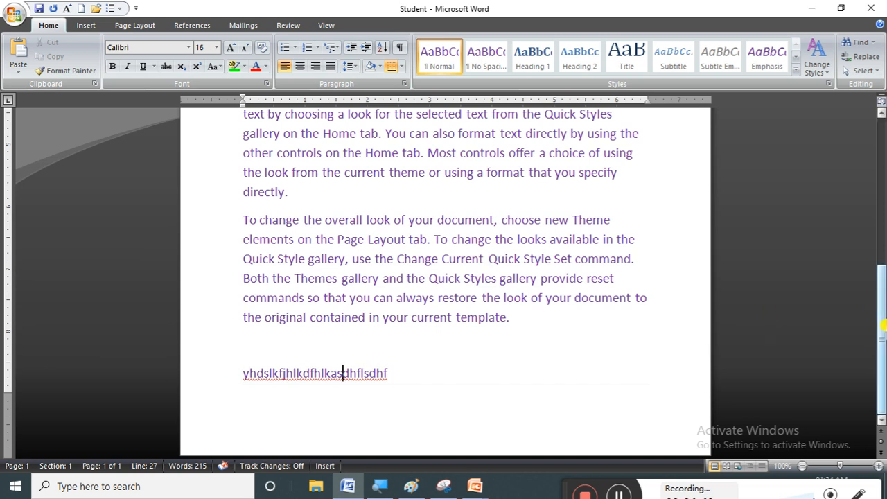
# Step: Return to the student table and enlarge the screen to 200% with Magnifier
pyautogui.moveTo(884, 325); pyautogui.dragTo(880, 120)
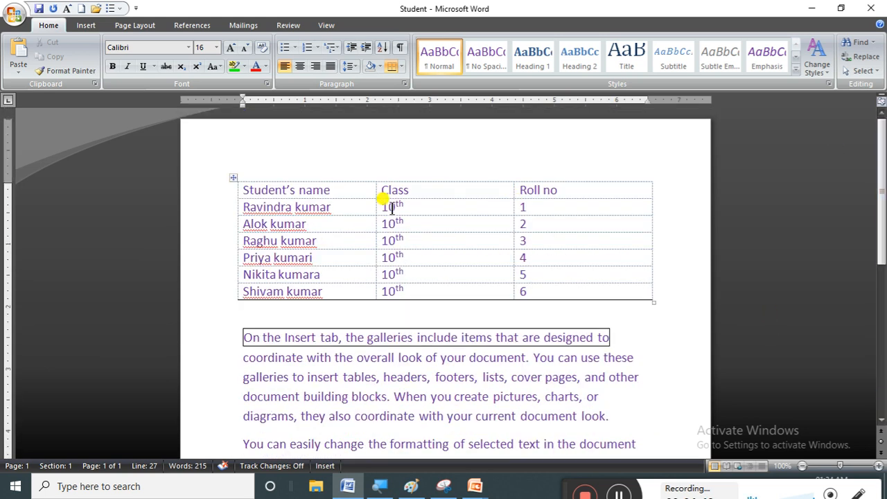
pyautogui.click(233, 178)
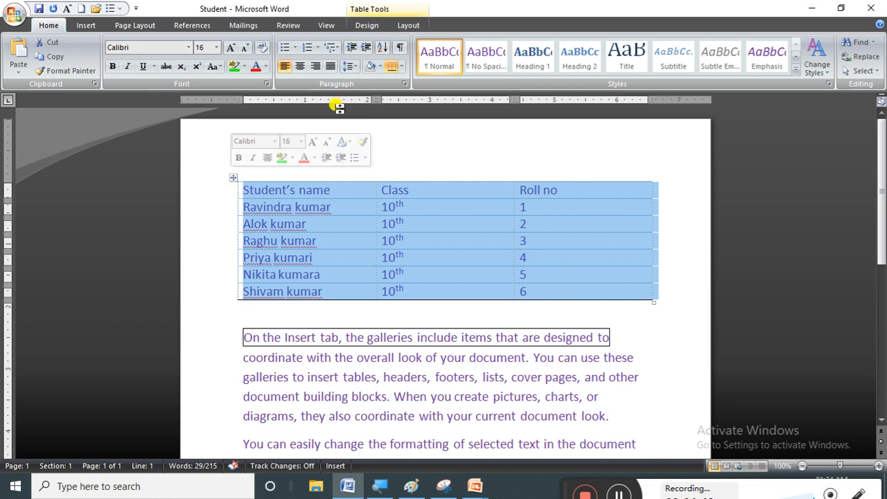
pyautogui.click(400, 68)
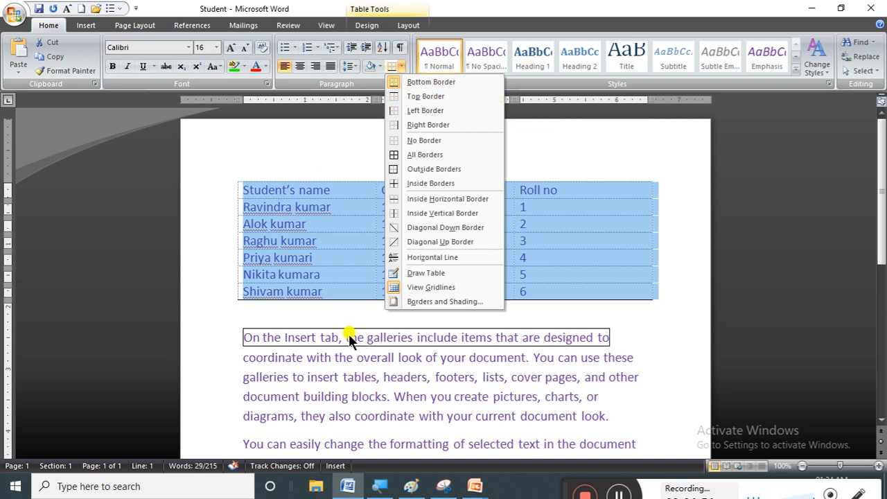
pyautogui.click(380, 485)
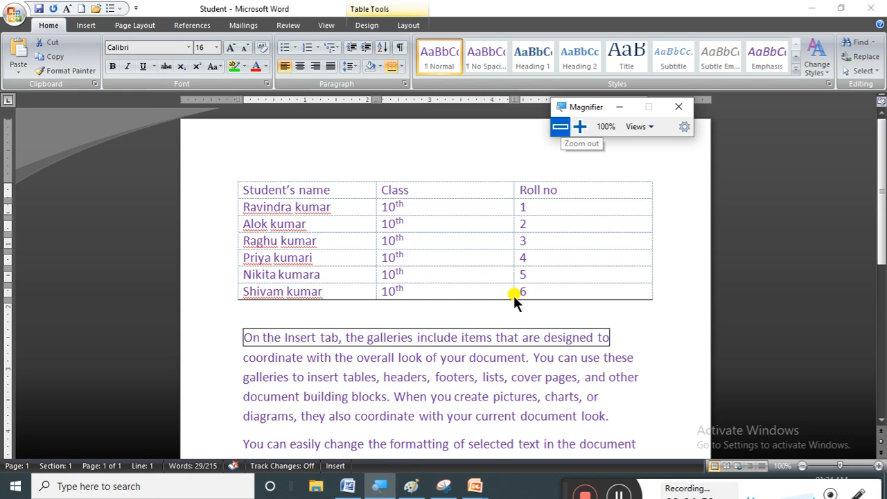
pyautogui.click(583, 128)
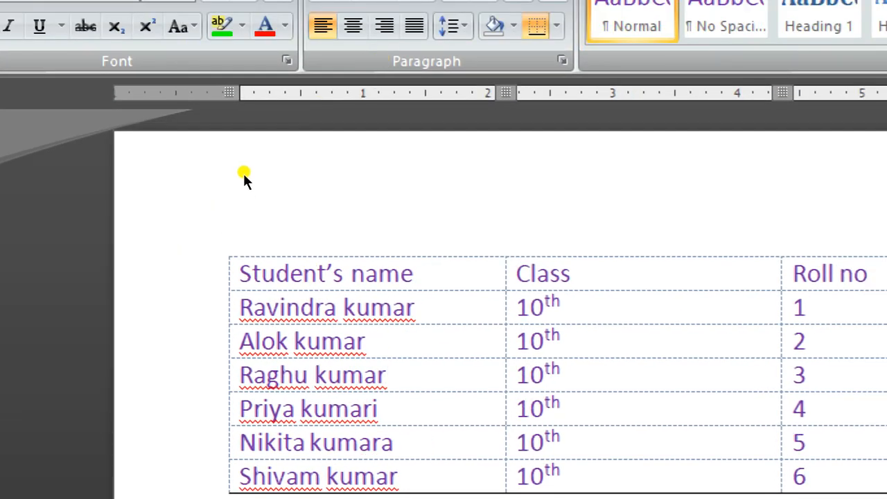
# Step: Add a top border to the whole student table
pyautogui.hotkey('ctrl', 'a')
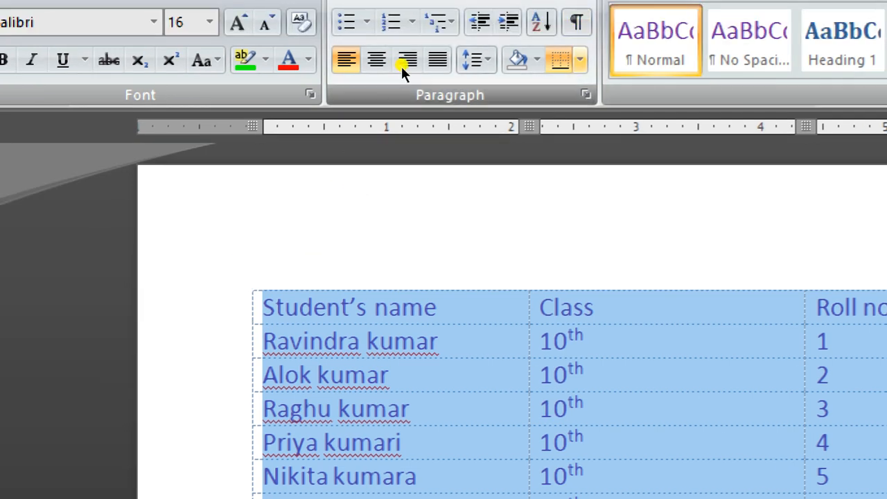
pyautogui.click(557, 26)
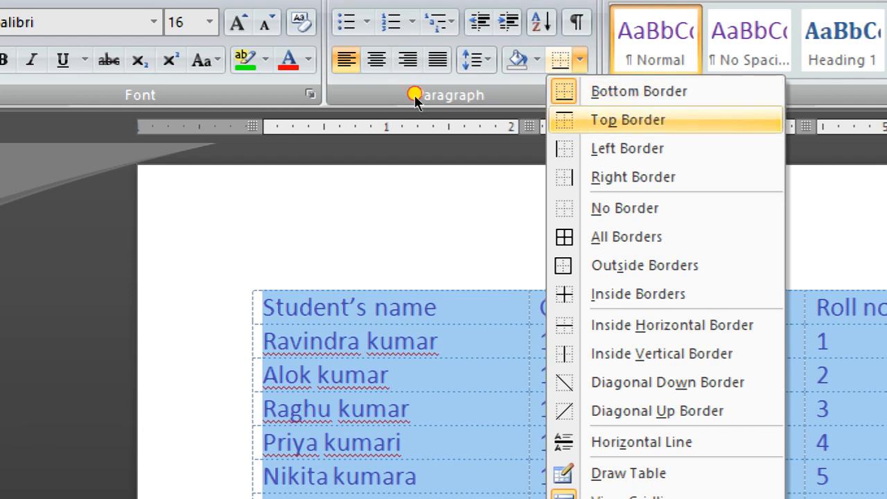
pyautogui.press('Return')
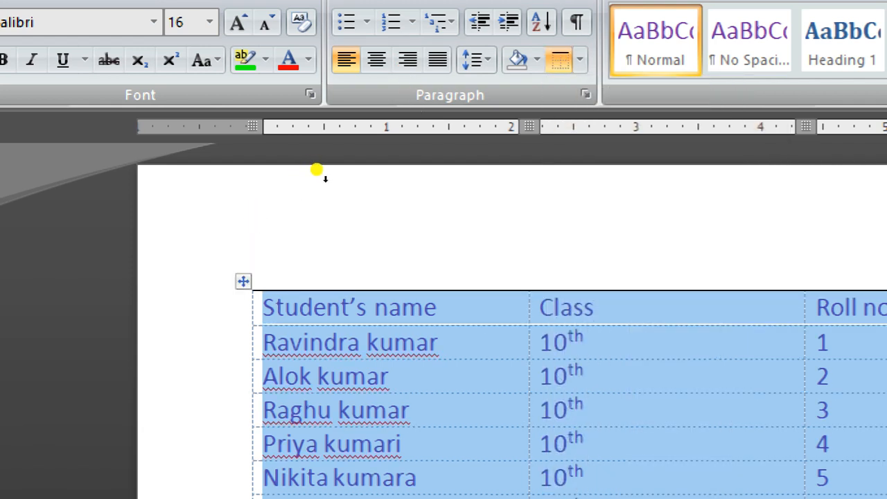
# Step: Add a left border and a right border to the whole student table
pyautogui.click(350, 155)
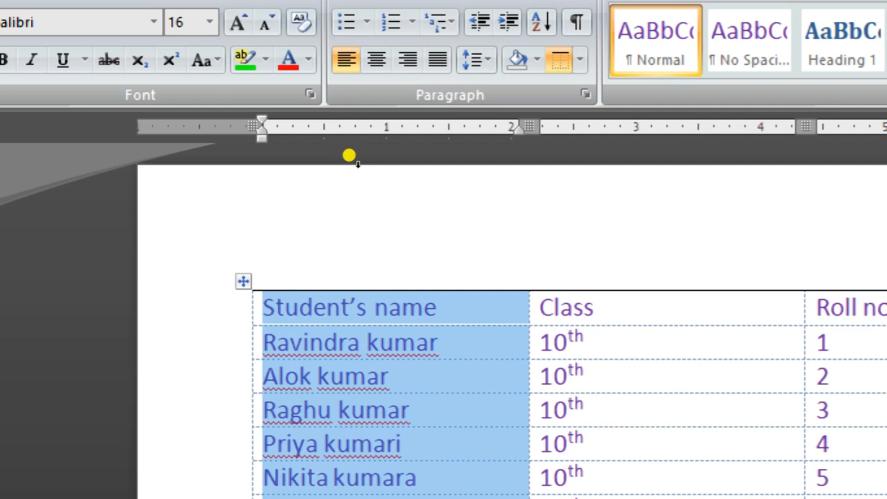
pyautogui.click(381, 158)
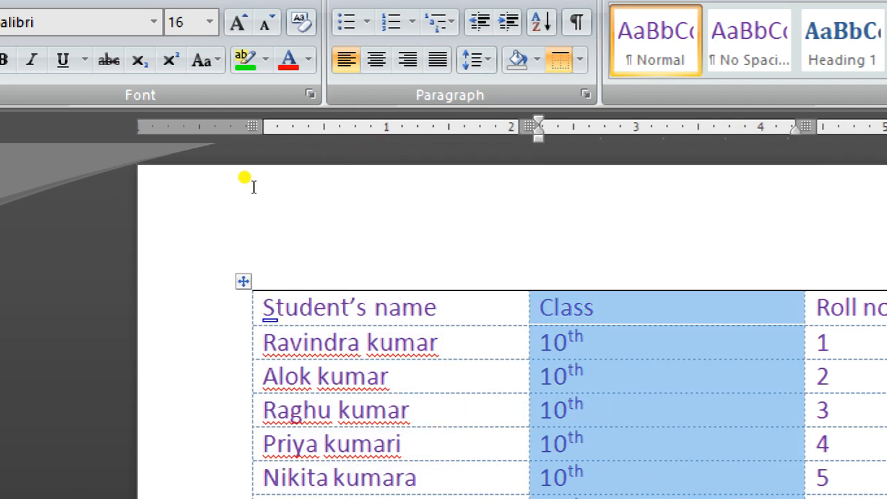
pyautogui.click(232, 176)
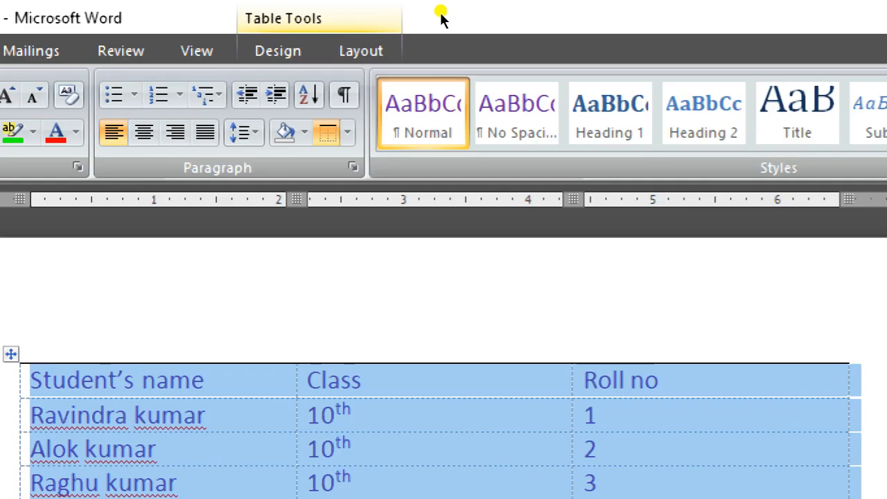
pyautogui.click(347, 132)
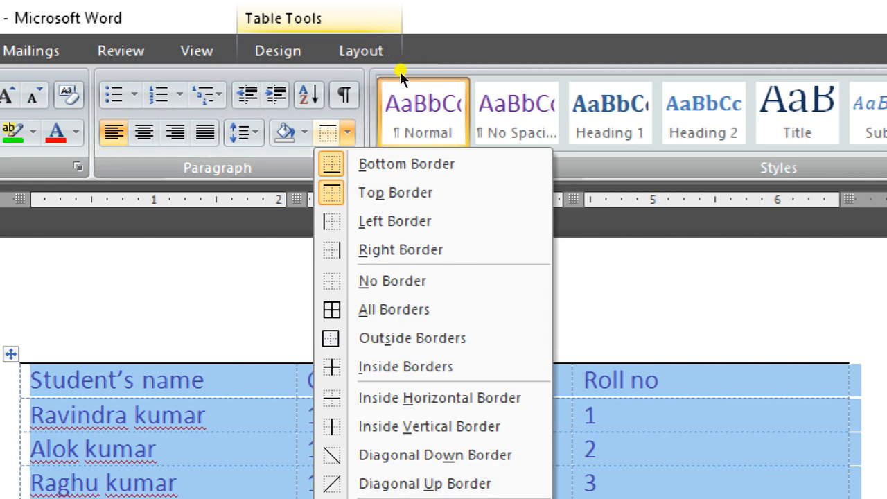
pyautogui.click(395, 220)
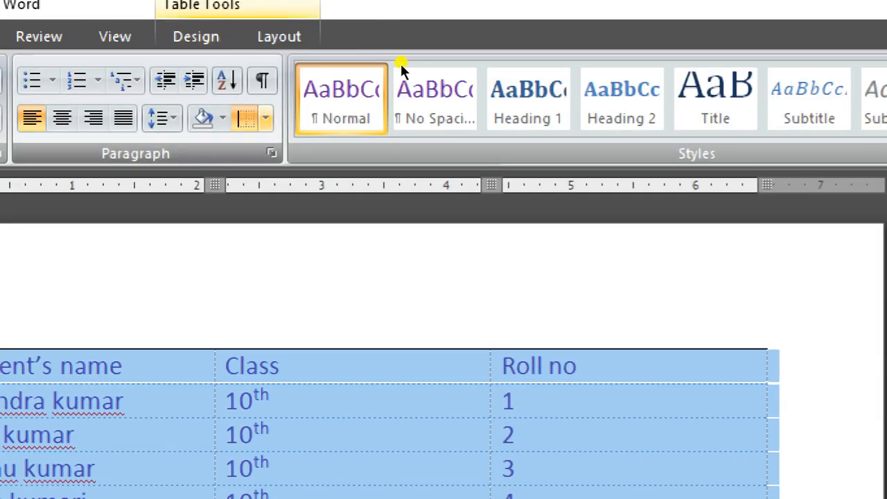
pyautogui.click(266, 118)
pyautogui.click(291, 236)
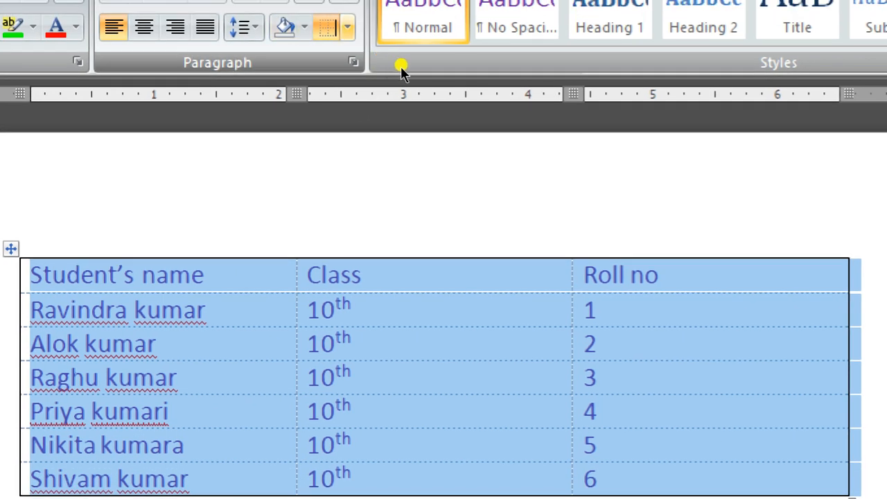
# Step: Clear every border from the student table with the No Border option and deselect the table
pyautogui.click(347, 28)
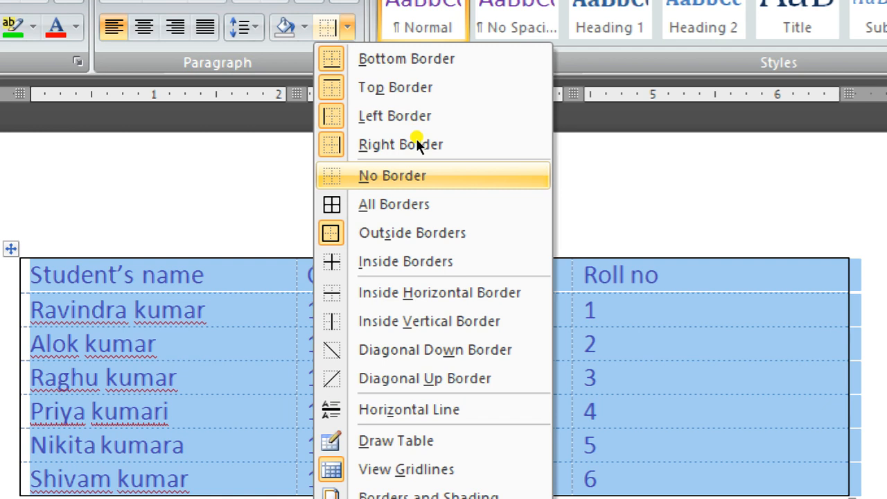
pyautogui.click(417, 170)
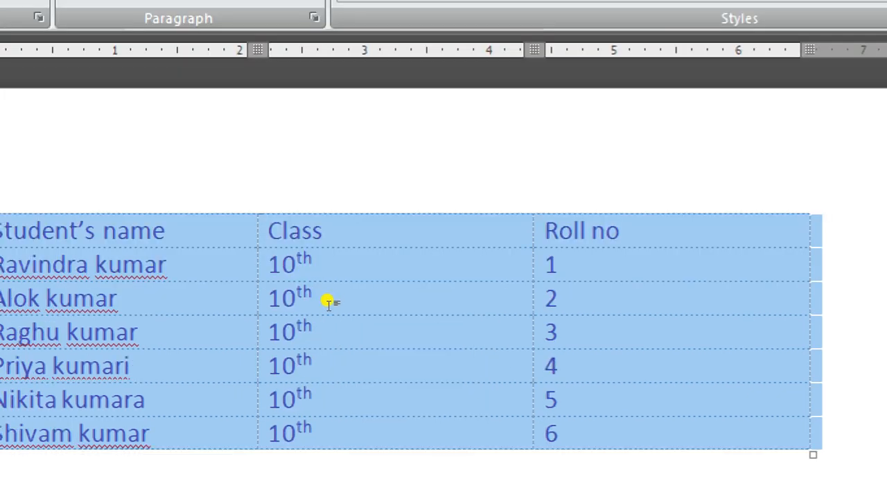
pyautogui.click(364, 377)
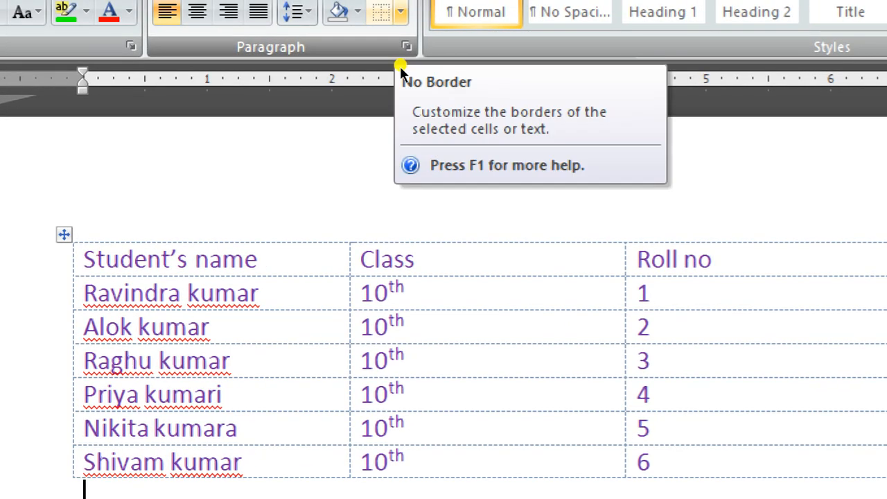
# Step: Apply the All Borders option to the whole student table and deselect it
pyautogui.click(400, 66)
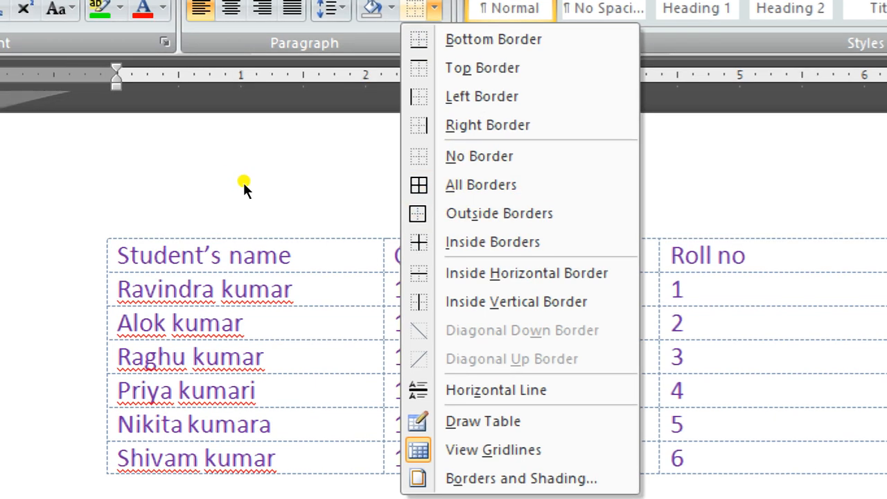
pyautogui.click(204, 177)
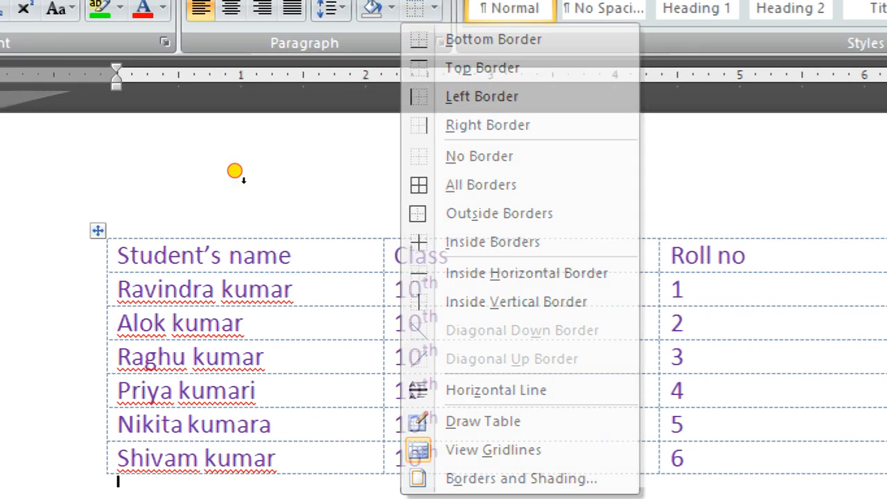
pyautogui.hotkey('ctrl', 'a')
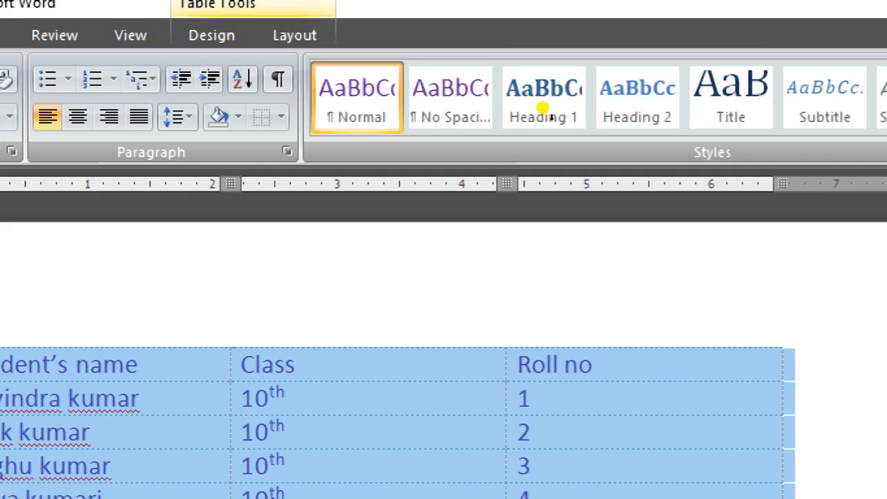
pyautogui.click(281, 117)
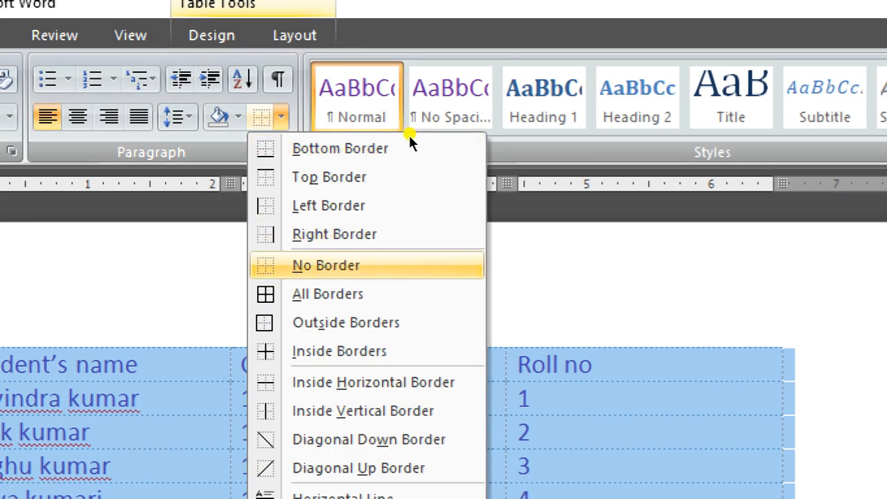
pyautogui.click(328, 294)
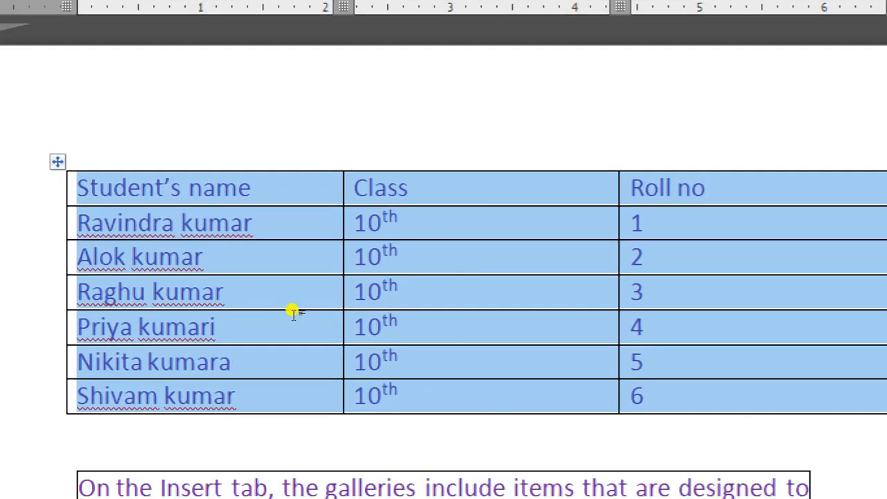
pyautogui.click(294, 316)
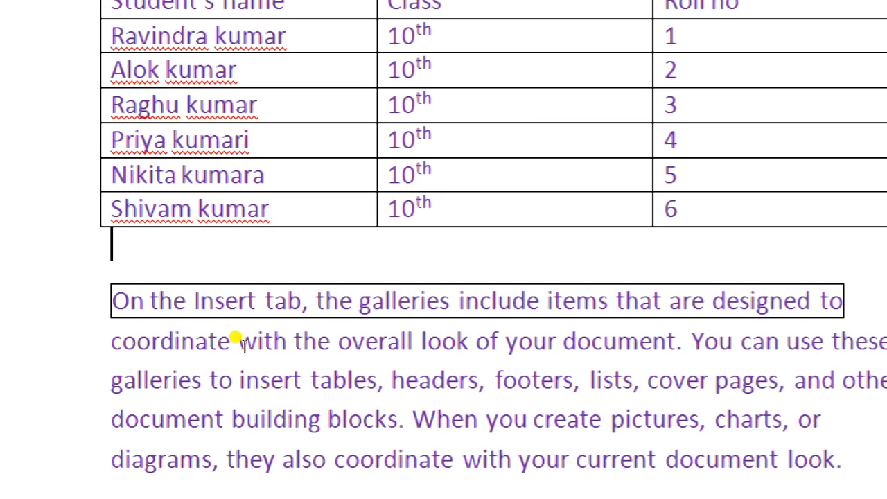
# Step: Apply All Borders to the text of the first sample paragraph, from "On the Insert tab" to "current document look"
pyautogui.moveTo(236, 342); pyautogui.dragTo(686, 418)
pyautogui.moveTo(633, 414); pyautogui.dragTo(602, 412)
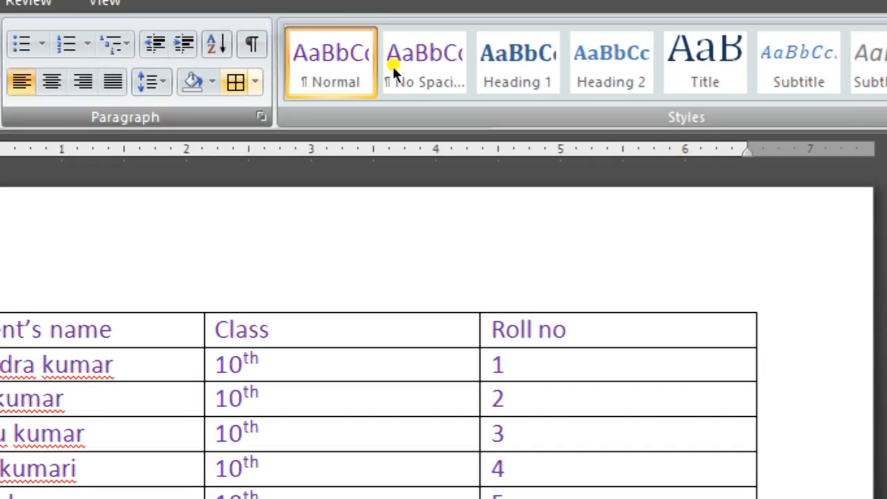
pyautogui.click(393, 65)
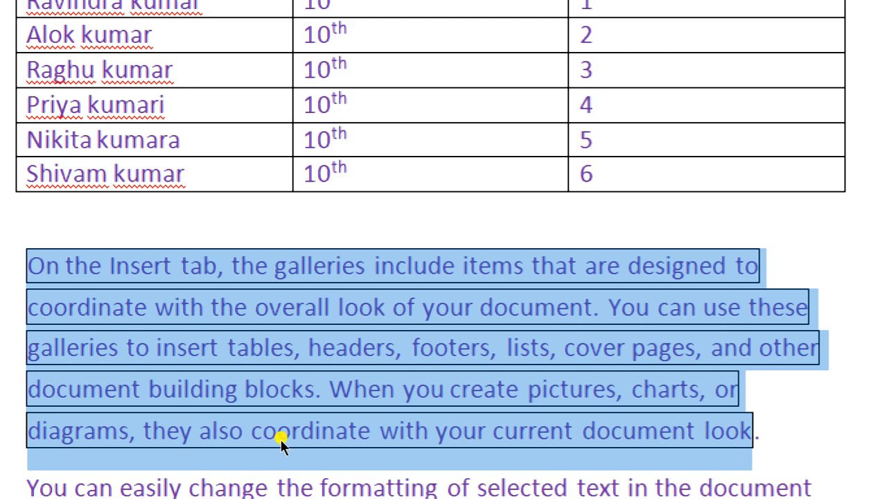
pyautogui.click(293, 497)
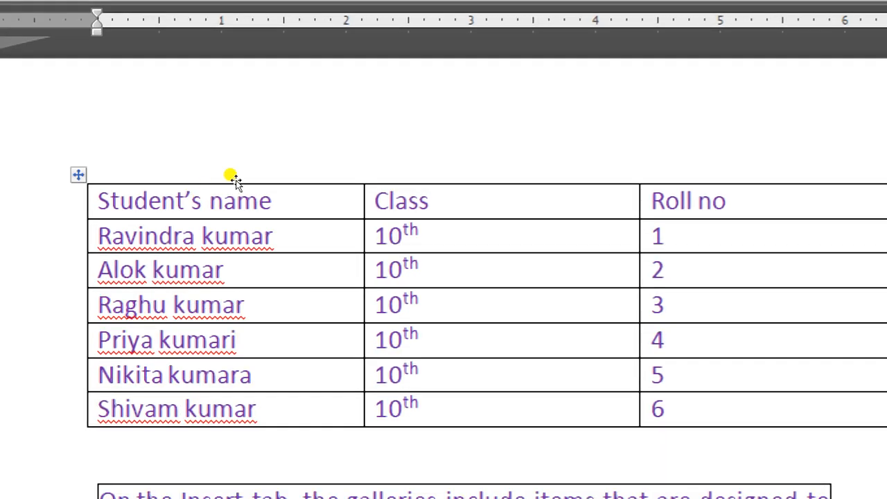
# Step: Remove the outside borders from the whole student table and check the page in Print Preview
pyautogui.click(233, 178)
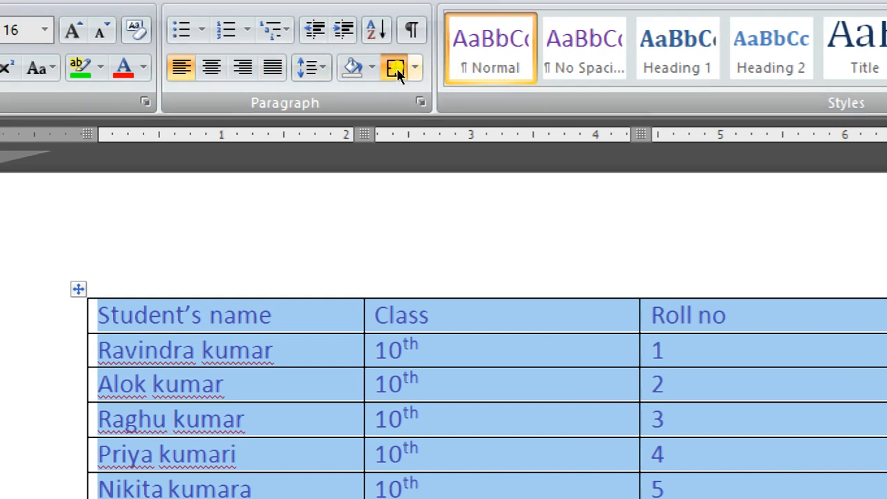
pyautogui.click(402, 68)
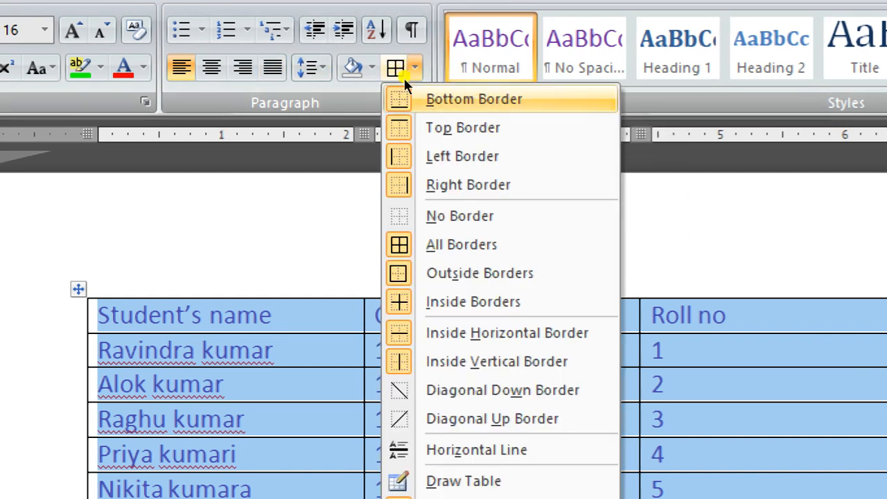
pyautogui.click(430, 168)
pyautogui.click(404, 141)
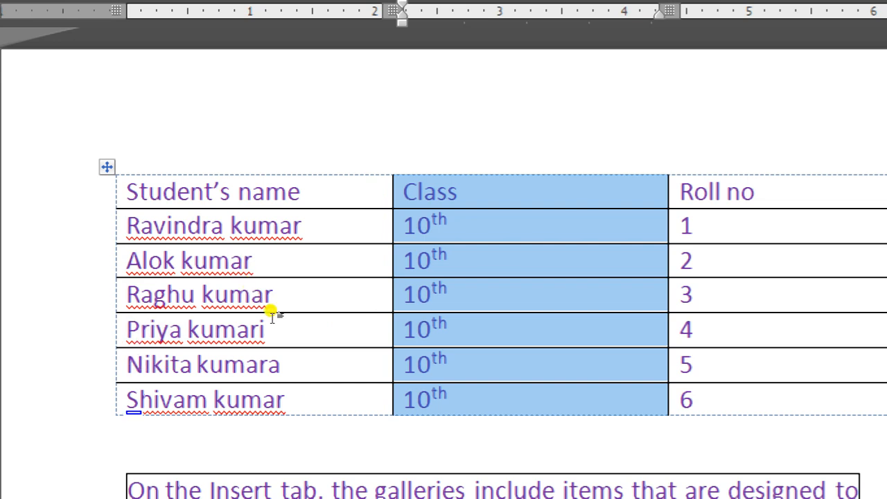
pyautogui.hotkey('ctrl', 'F2')
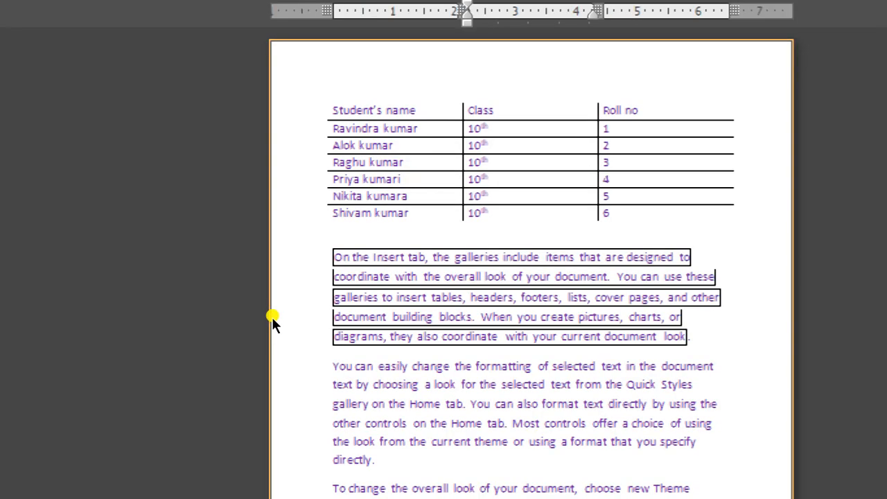
pyautogui.click(444, 175)
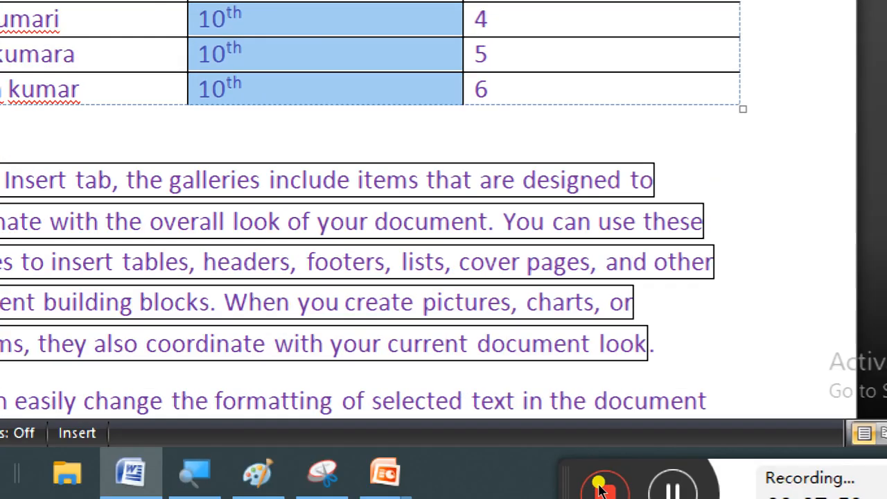
# Step: Return the screen magnification to 100% and minimize the Magnifier window
pyautogui.click(378, 491)
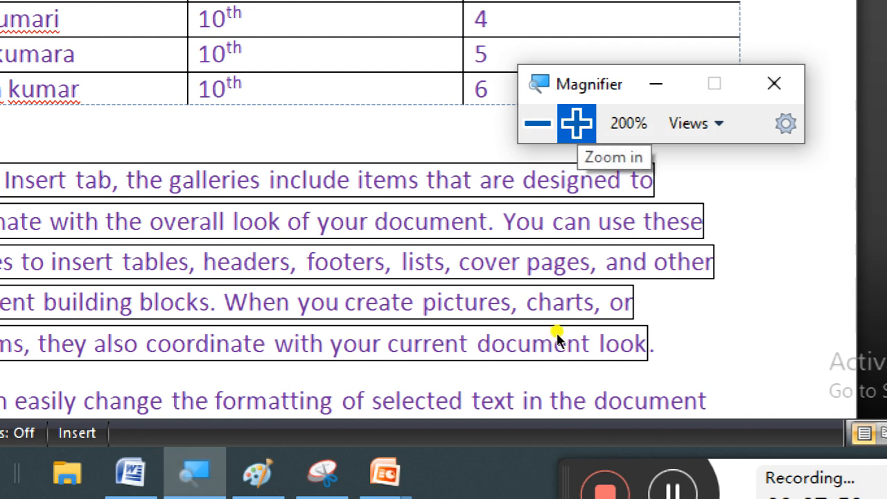
pyautogui.click(535, 123)
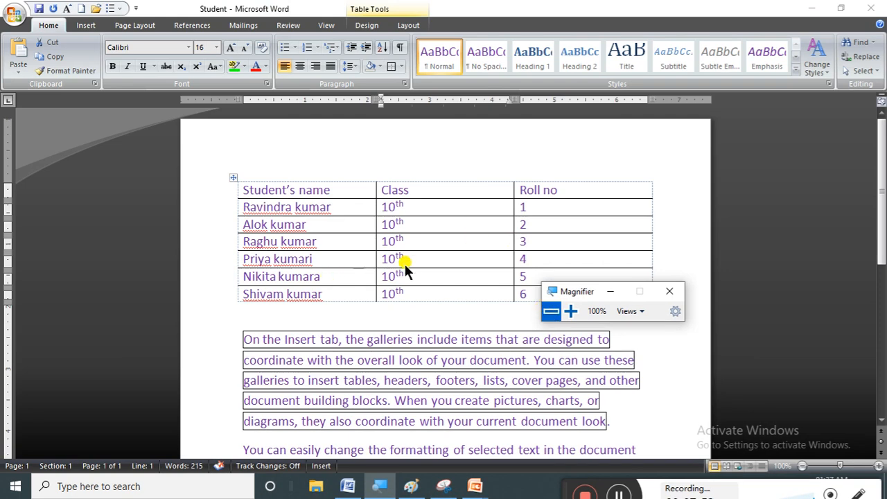
pyautogui.click(615, 292)
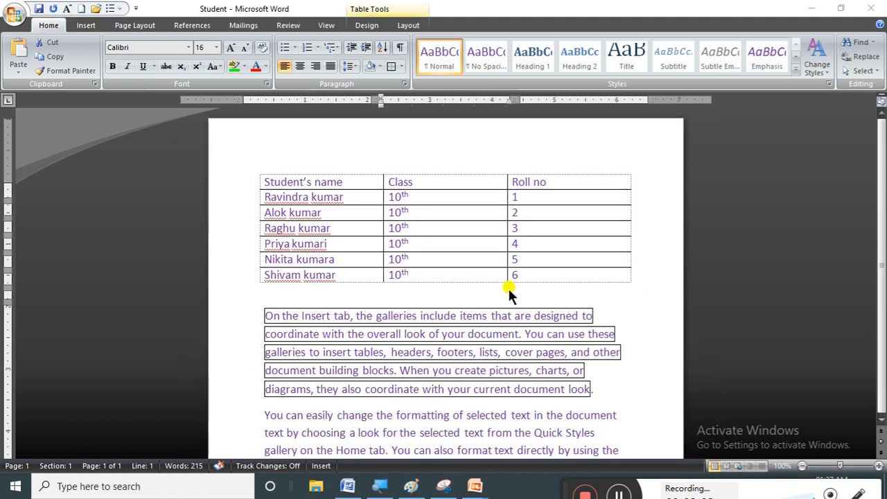
# Step: Apply Outside Borders to the whole student table and deselect it
pyautogui.scroll(-9, 501, 290)
pyautogui.scroll(9, 501, 289)
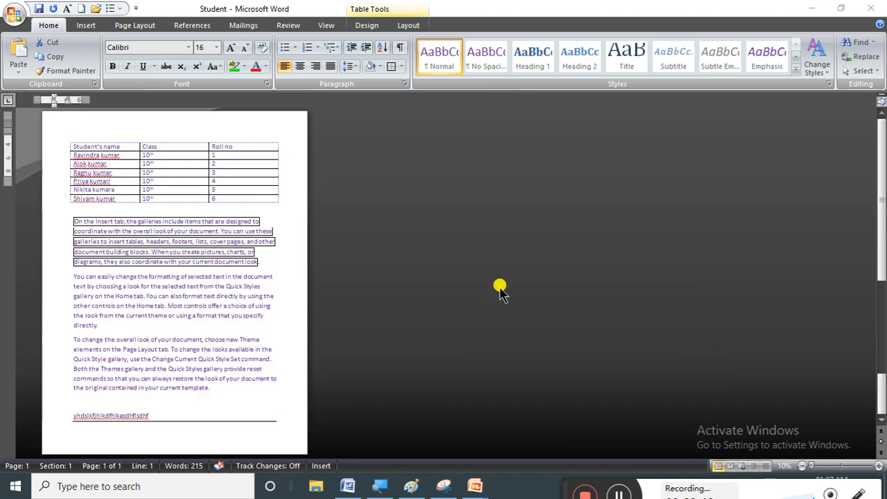
pyautogui.scroll(13, 499, 287)
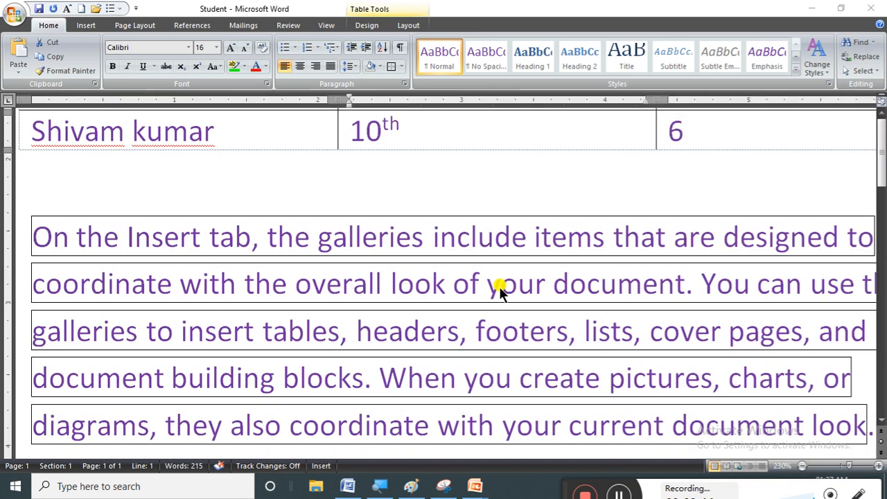
pyautogui.scroll(-3, 499, 286)
pyautogui.scroll(-4, 500, 287)
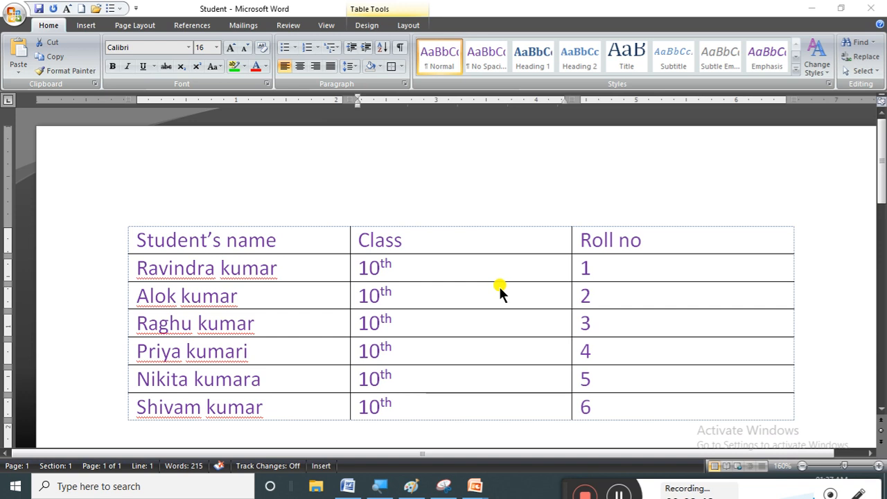
pyautogui.click(148, 232)
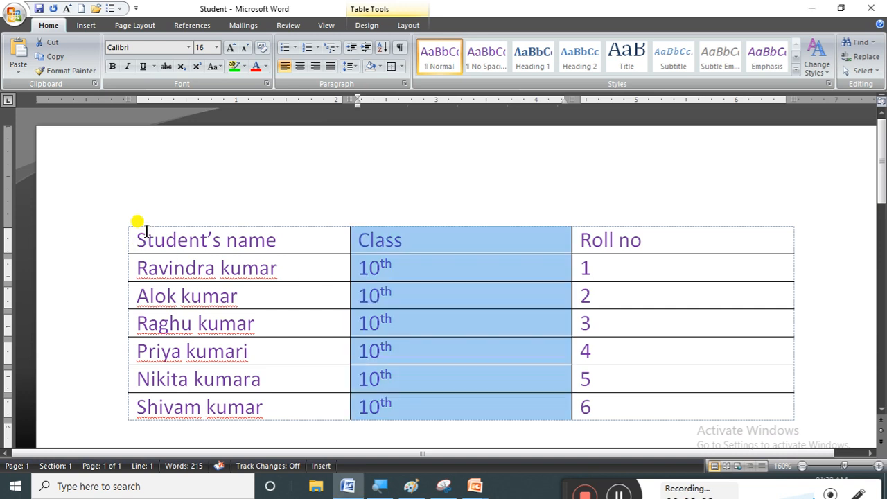
pyautogui.click(128, 222)
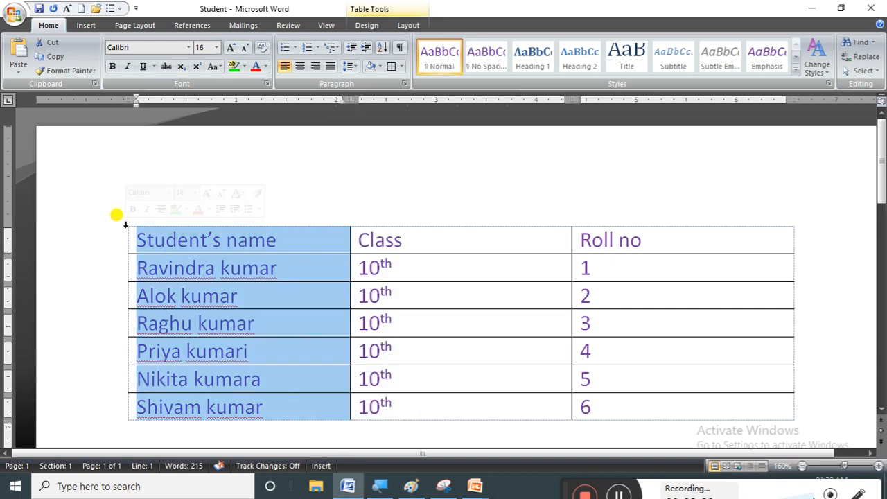
pyautogui.click(119, 244)
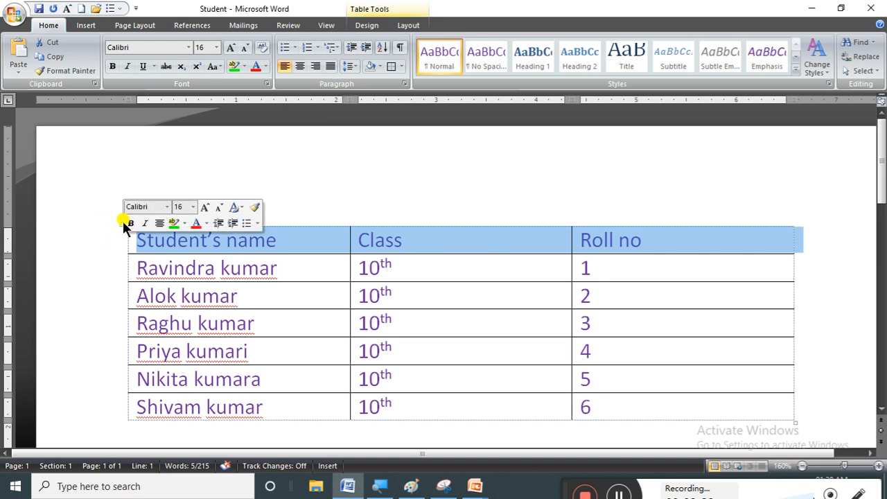
pyautogui.click(122, 222)
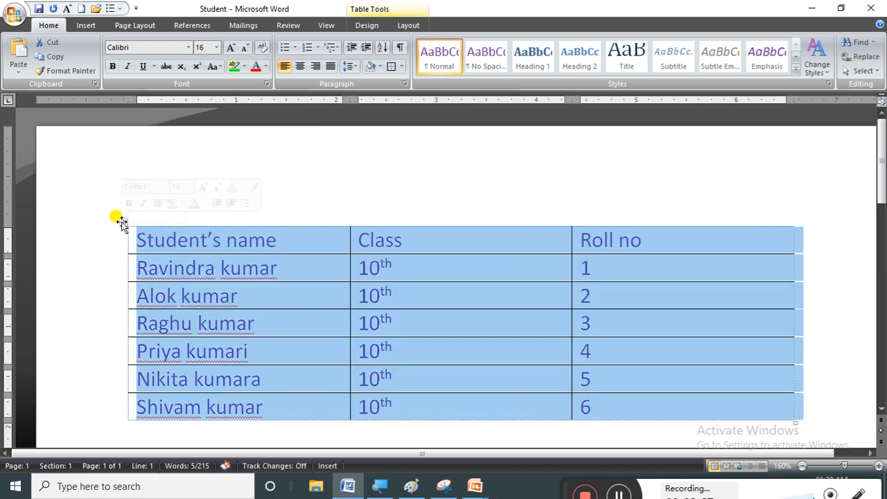
pyautogui.click(392, 66)
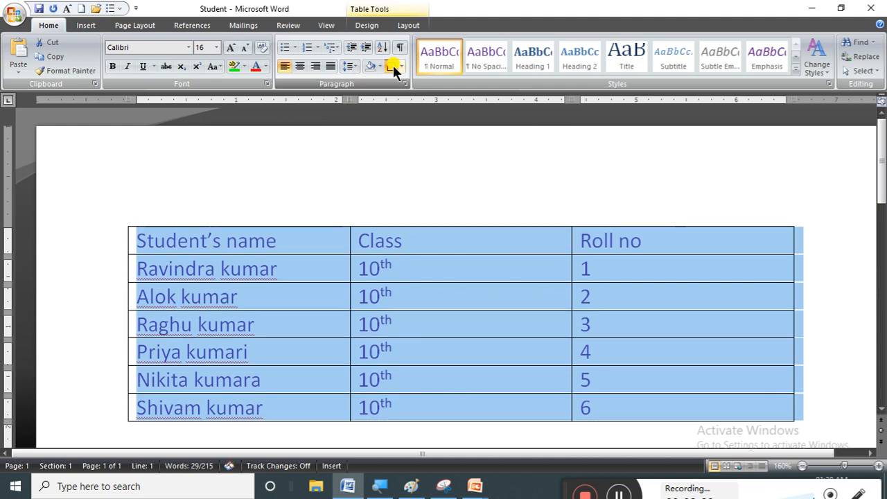
pyautogui.click(396, 158)
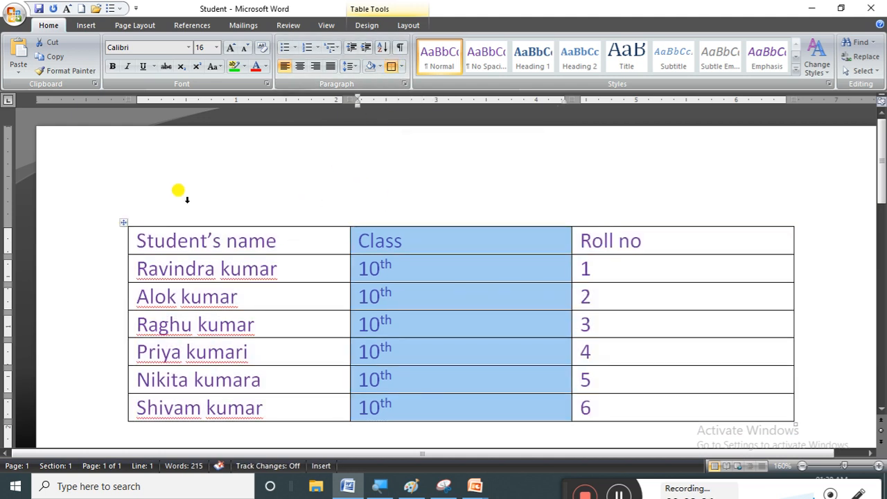
# Step: Select the whole student table, clear all its borders with No Border, and deselect it
pyautogui.click(125, 225)
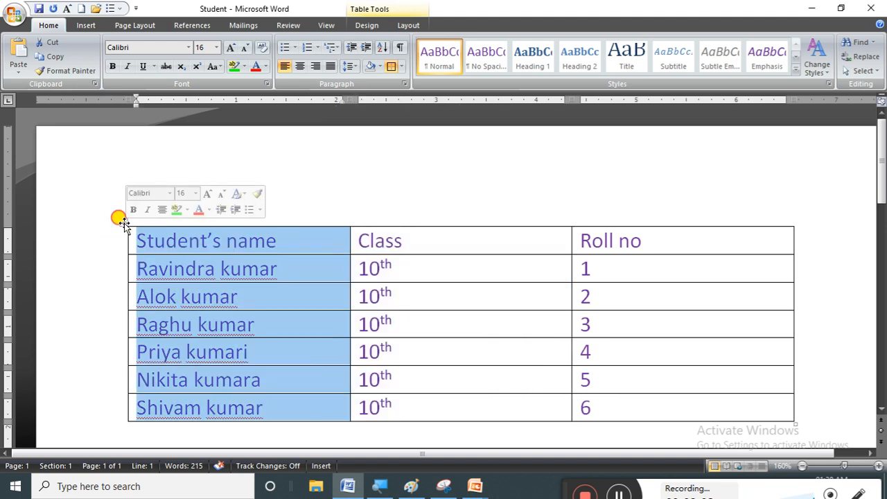
pyautogui.click(123, 224)
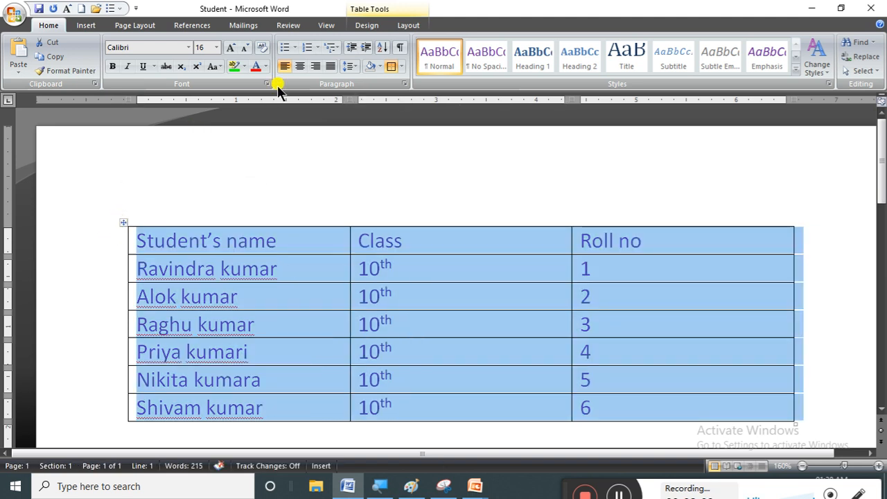
pyautogui.click(401, 66)
pyautogui.click(420, 142)
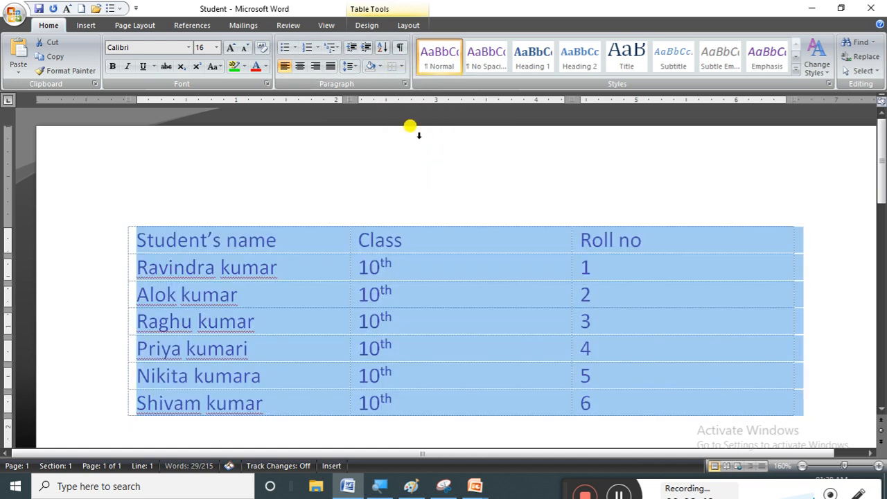
pyautogui.click(330, 421)
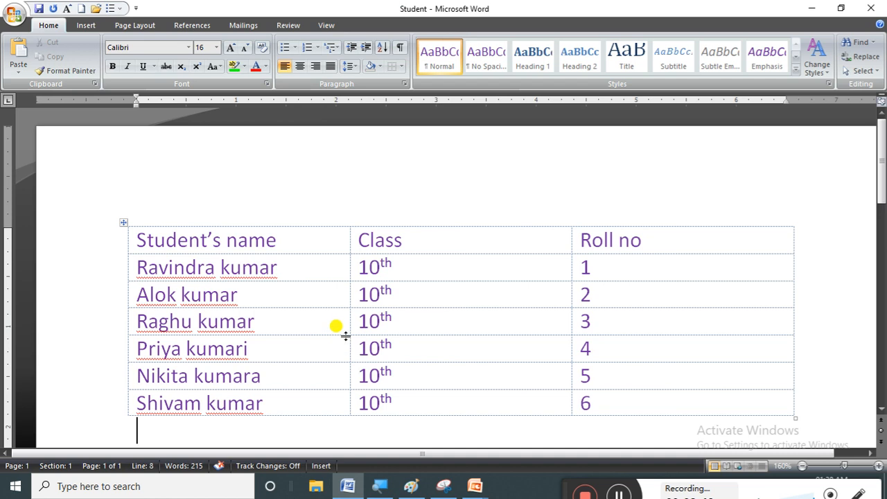
# Step: Put a border only around the outer edge of the borderless student table and deselect it
pyautogui.click(123, 224)
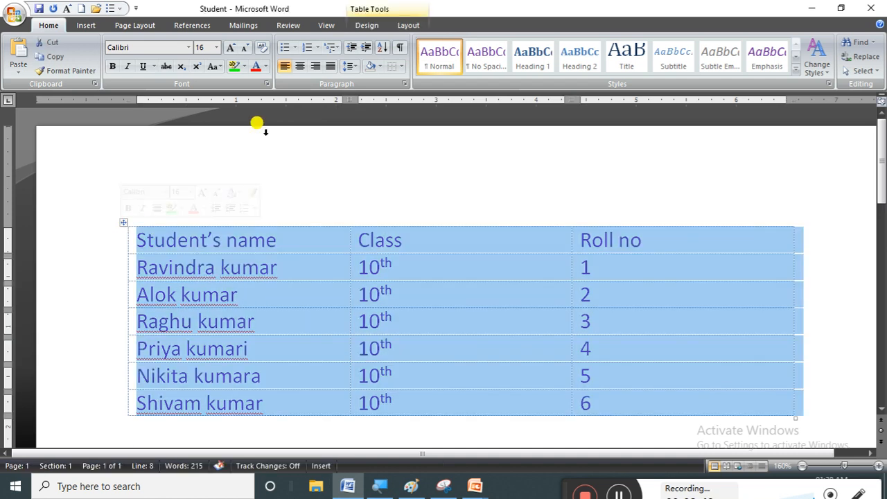
pyautogui.click(402, 66)
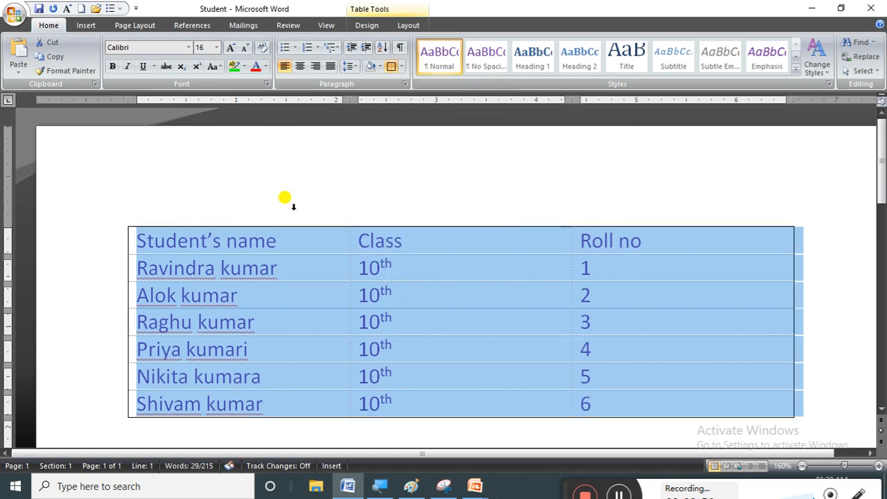
pyautogui.click(276, 420)
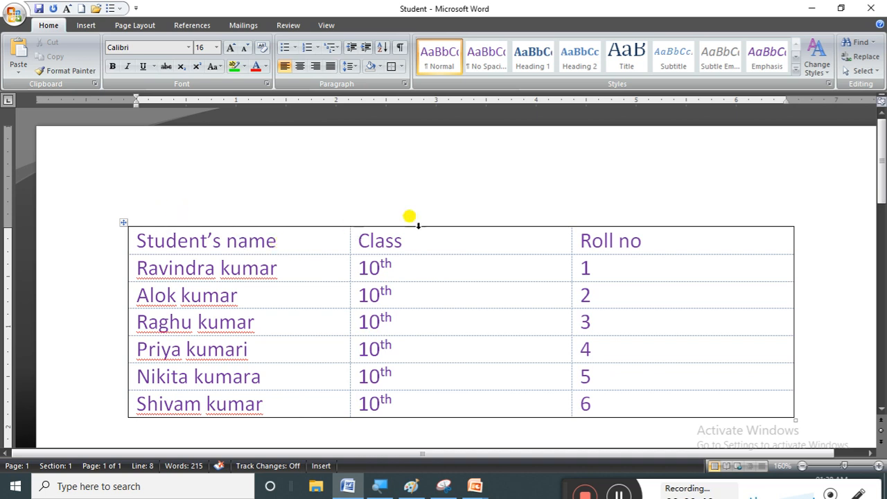
# Step: Add Inside Borders to the whole student table, toggling them off and on once, then deselect the table
pyautogui.click(123, 221)
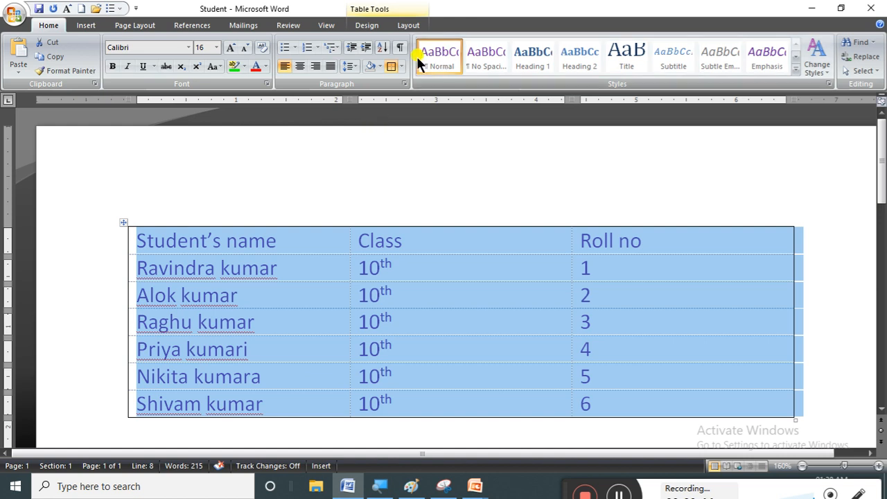
pyautogui.click(400, 65)
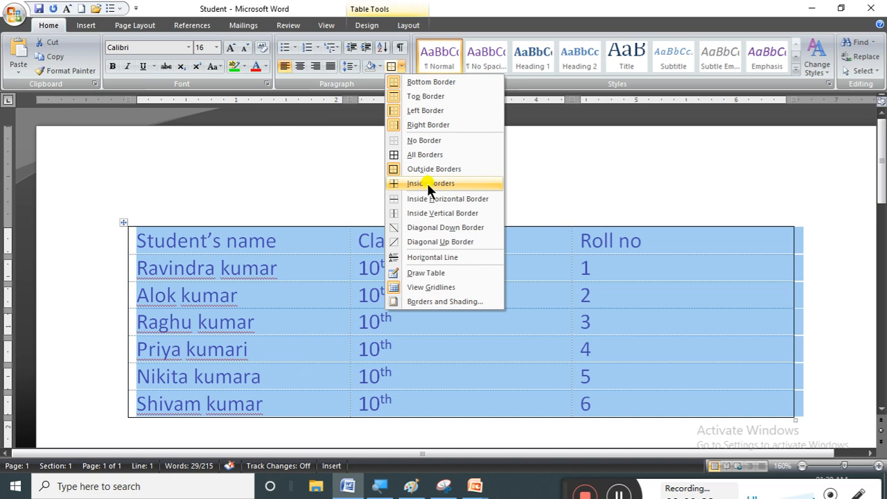
pyautogui.click(427, 183)
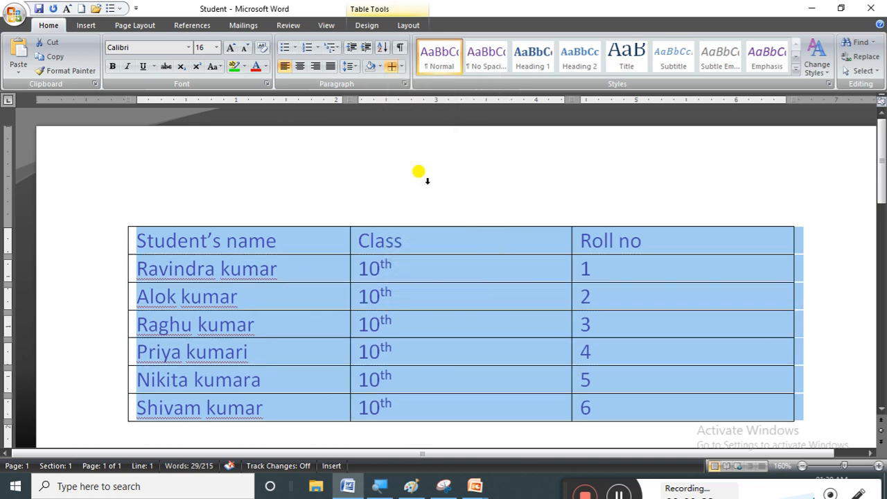
pyautogui.click(391, 66)
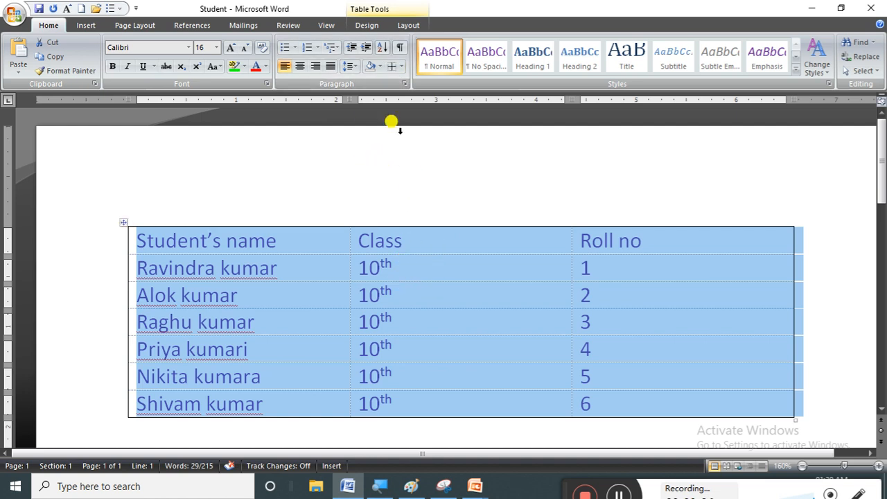
pyautogui.click(391, 66)
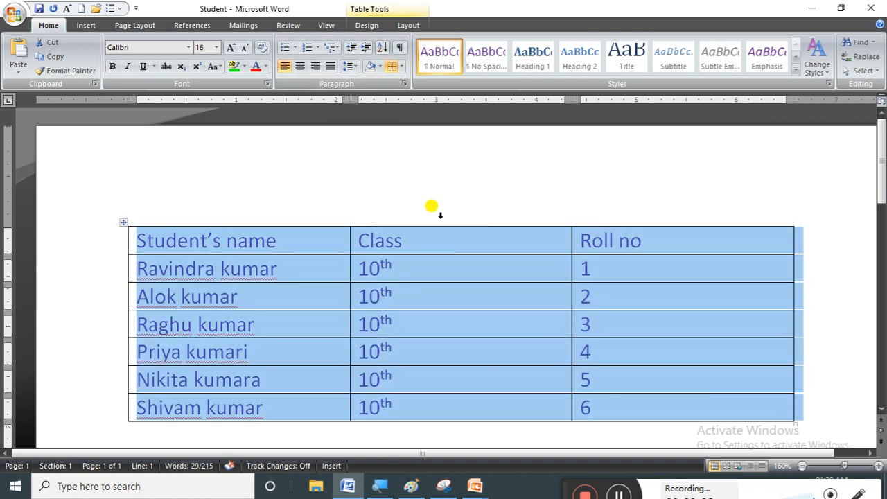
pyautogui.click(385, 432)
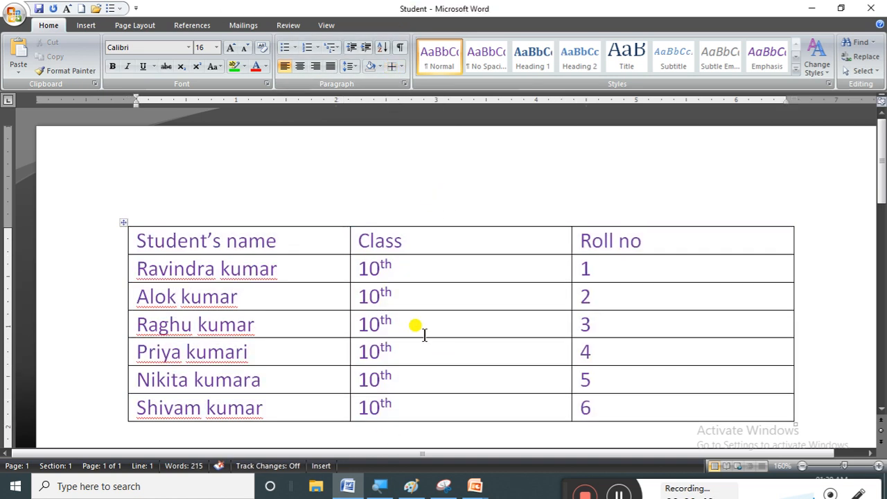
# Step: Turn off Inside Borders for the whole student table and deselect it
pyautogui.click(123, 222)
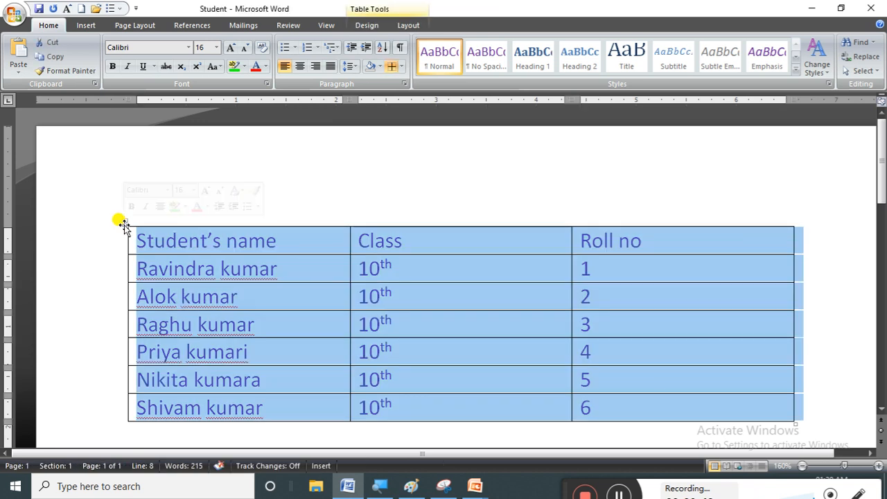
pyautogui.click(402, 67)
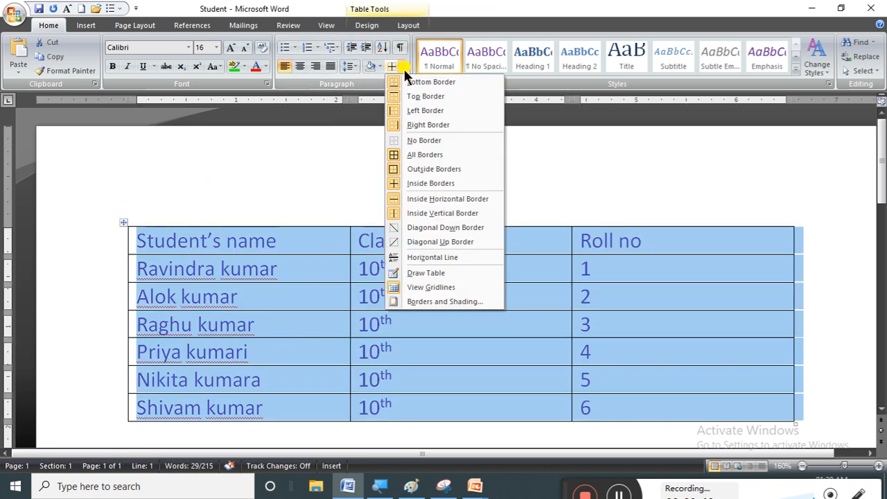
pyautogui.click(416, 183)
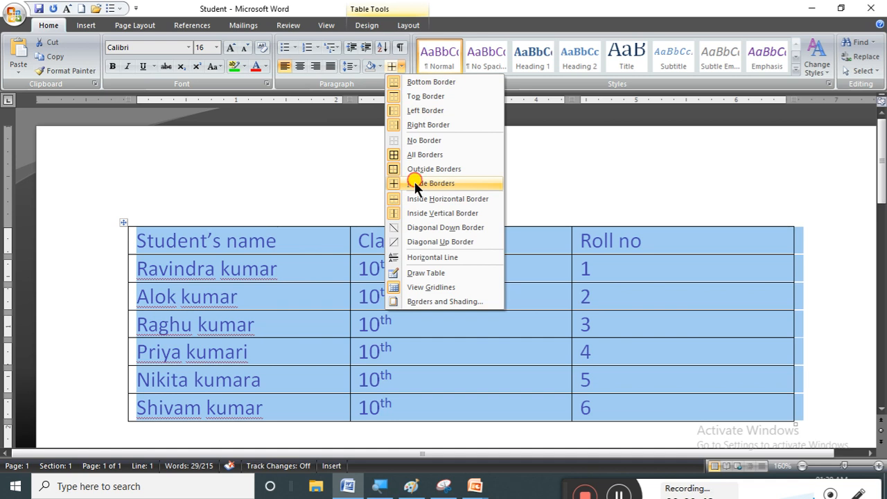
pyautogui.click(295, 426)
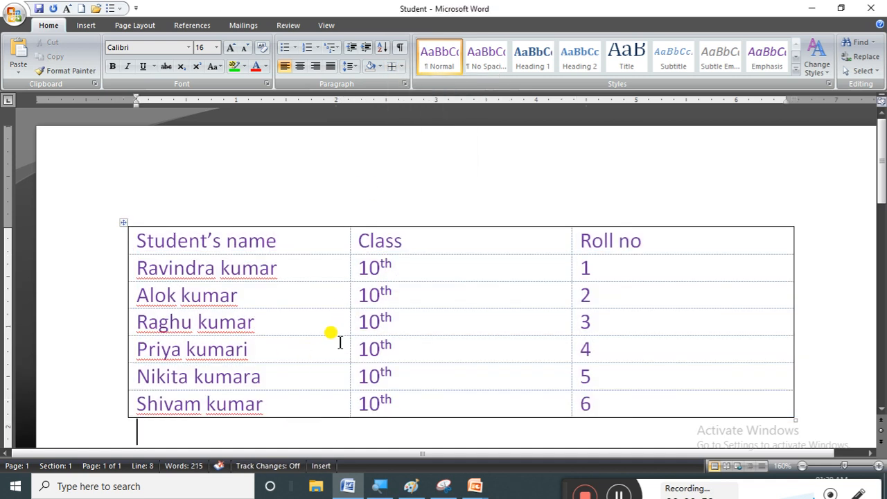
# Step: Select the whole student table and apply All Borders to it
pyautogui.click(123, 222)
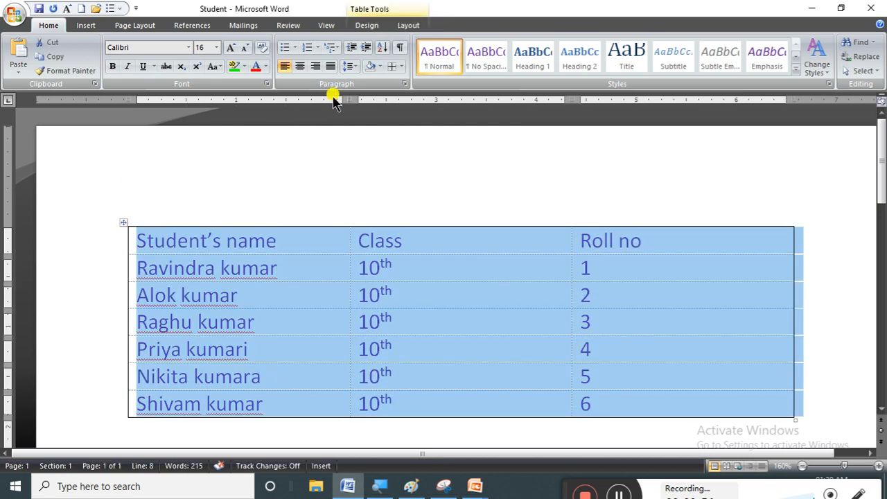
pyautogui.click(402, 66)
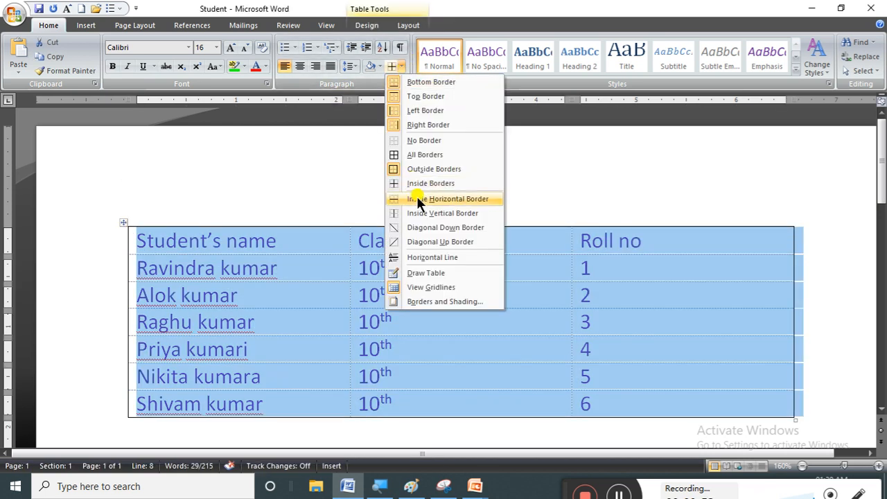
pyautogui.click(425, 155)
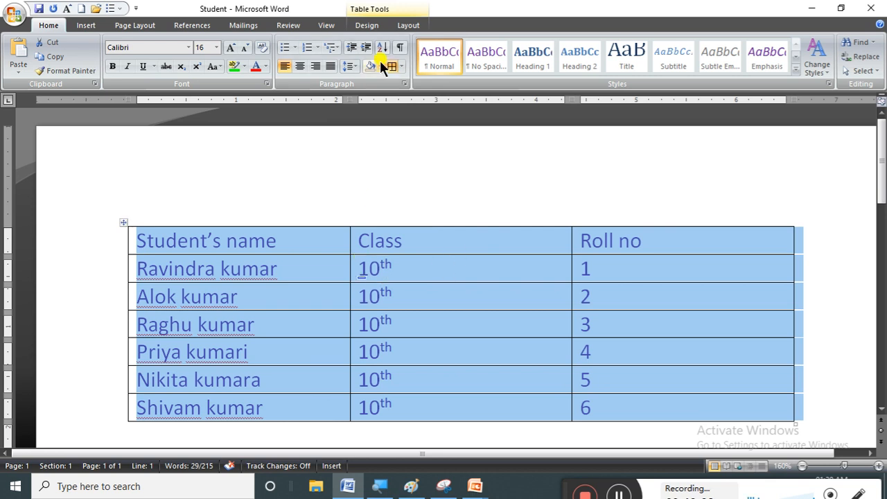
# Step: Remove the Inside Horizontal Border from the student table, deselect it, and check the page in Print Preview
pyautogui.click(401, 64)
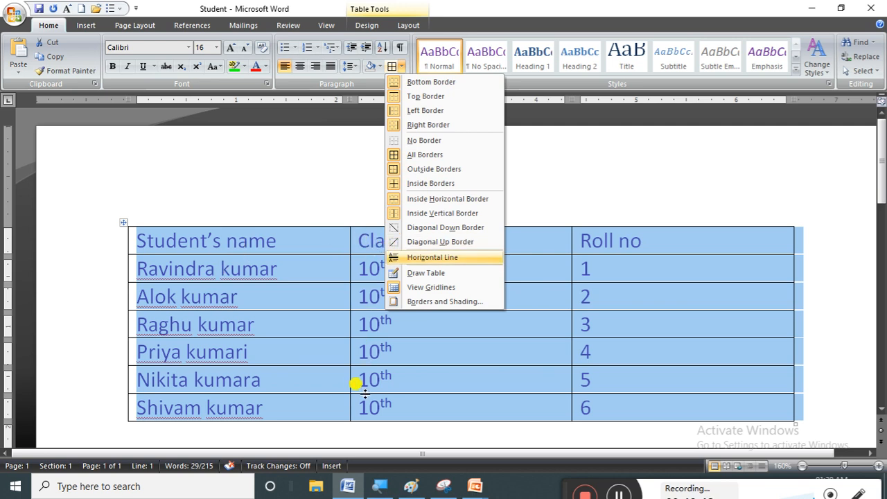
pyautogui.click(443, 198)
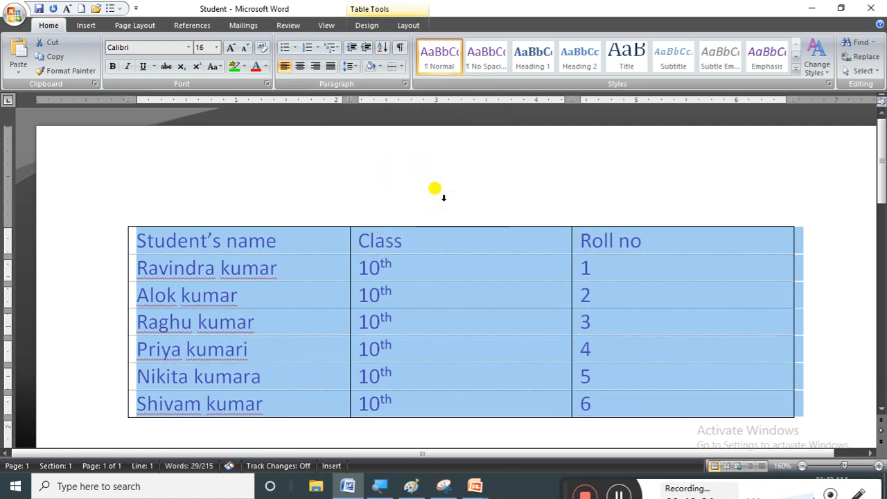
pyautogui.click(390, 436)
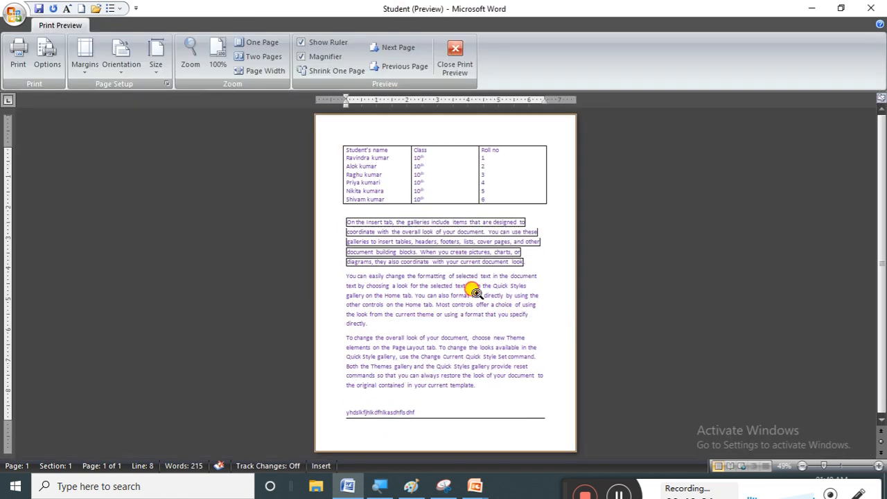
# Step: Examine the student table's borders at 100% zoom in Print Preview, then close the preview
pyautogui.click(471, 290)
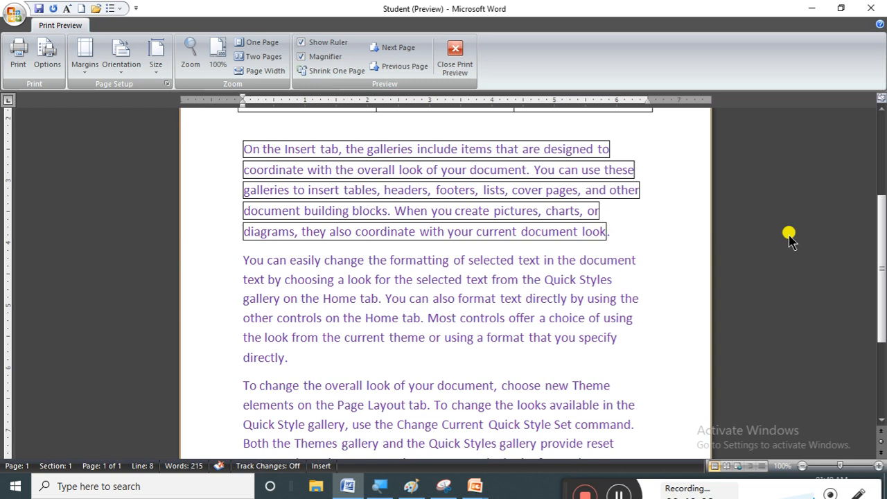
pyautogui.moveTo(883, 284); pyautogui.dragTo(884, 201)
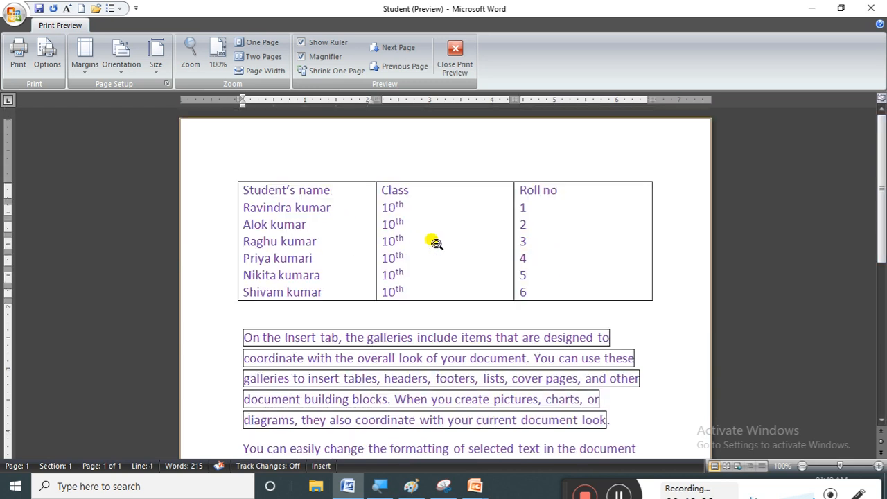
pyautogui.click(451, 66)
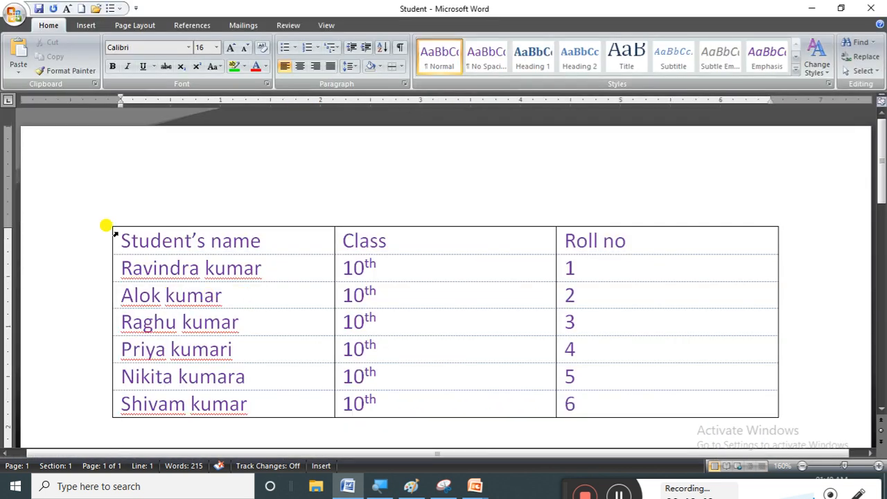
# Step: Select the whole student table, add the Inside Horizontal Border back, and deselect the table
pyautogui.click(102, 233)
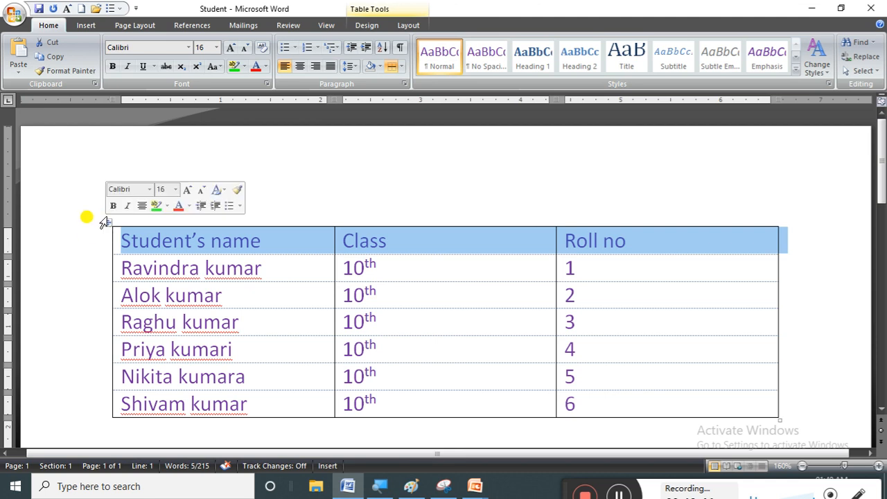
pyautogui.click(103, 222)
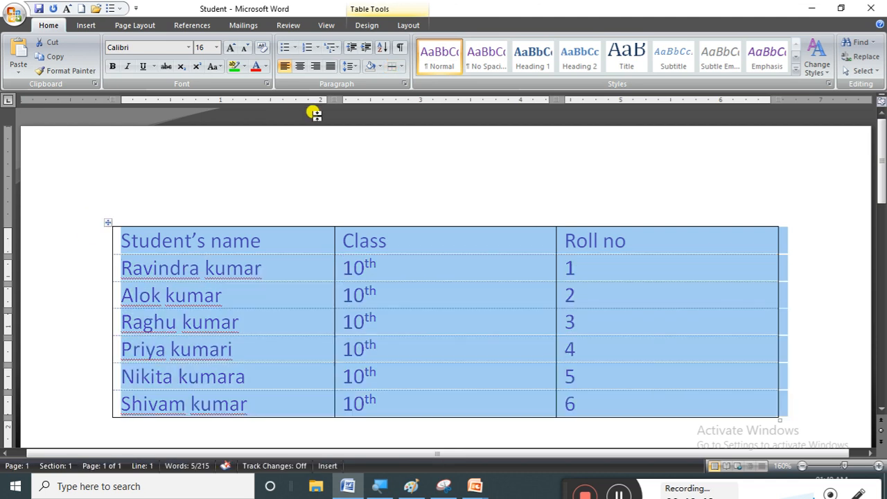
pyautogui.click(400, 66)
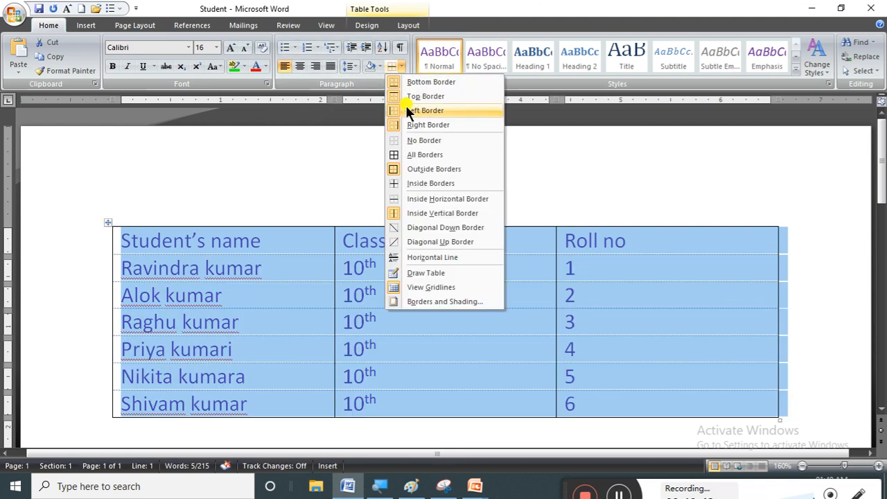
pyautogui.click(421, 199)
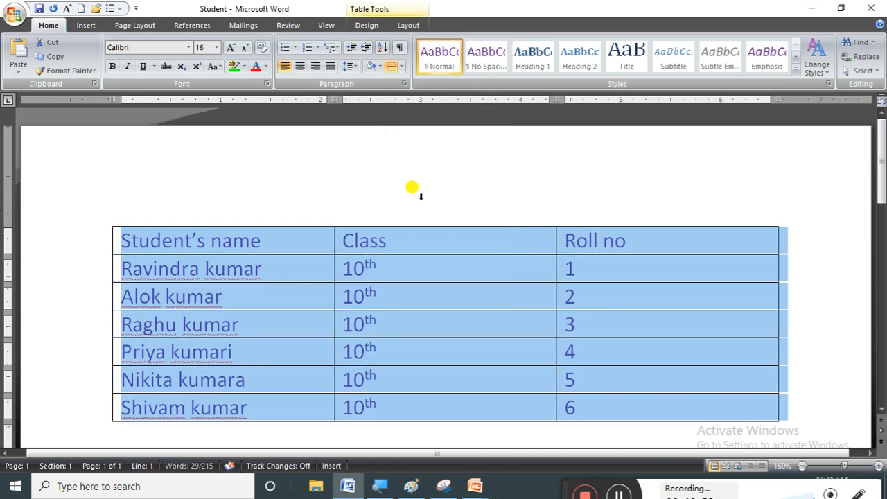
pyautogui.click(402, 66)
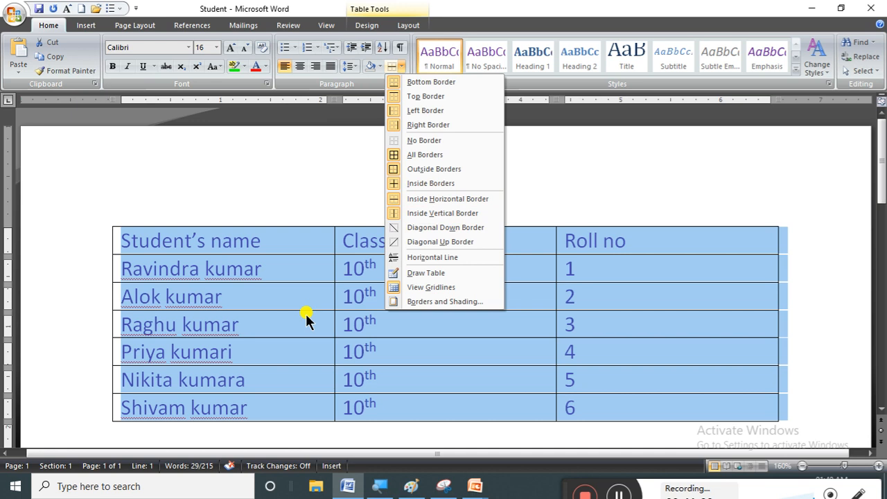
pyautogui.click(328, 438)
pyautogui.click(327, 435)
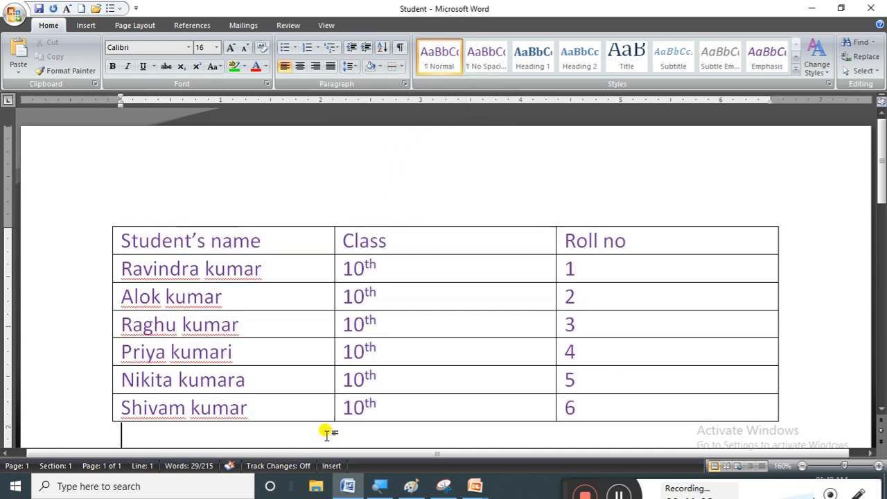
# Step: Check the table's inside horizontal lines up close in Print Preview, then return to the document
pyautogui.hotkey('ctrl', 'F2')
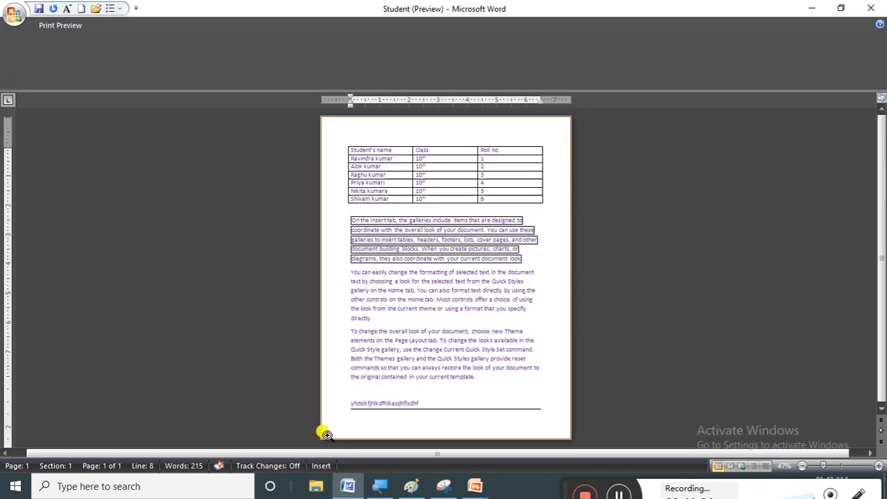
pyautogui.click(358, 311)
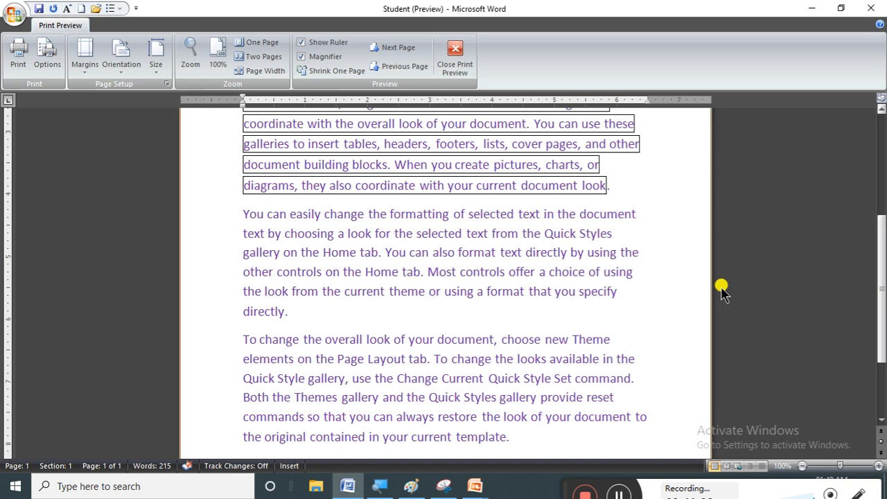
pyautogui.moveTo(882, 291); pyautogui.dragTo(883, 232)
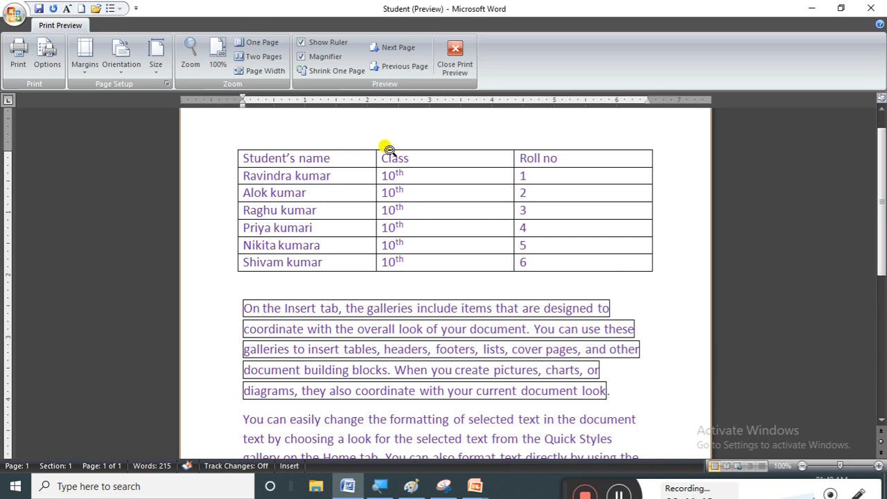
pyautogui.click(451, 65)
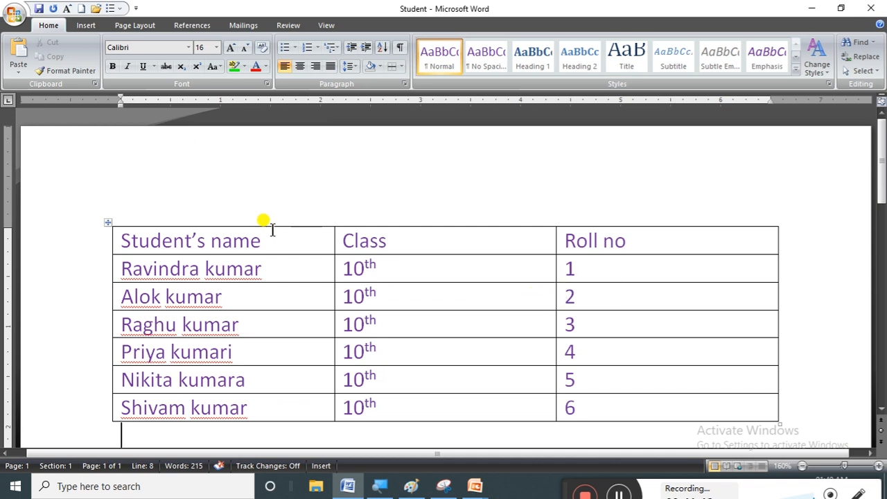
# Step: Select the whole student table and remove its Inside Vertical Border
pyautogui.click(107, 221)
pyautogui.click(402, 64)
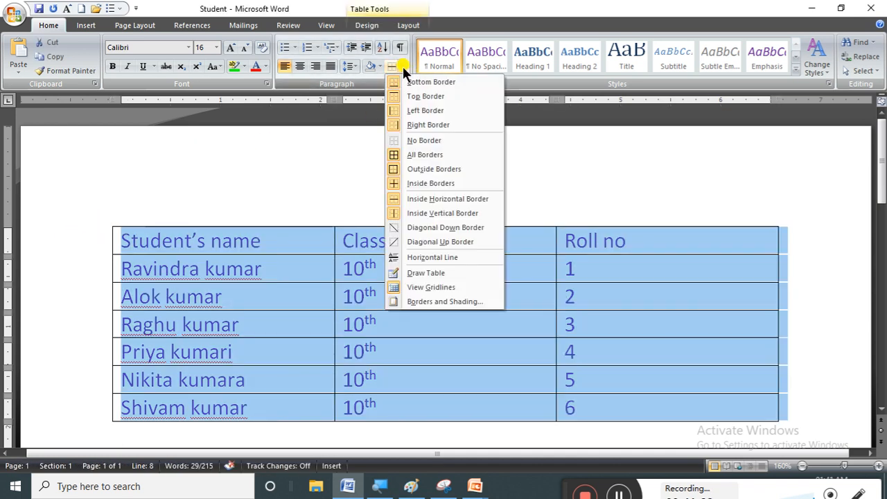
pyautogui.click(438, 216)
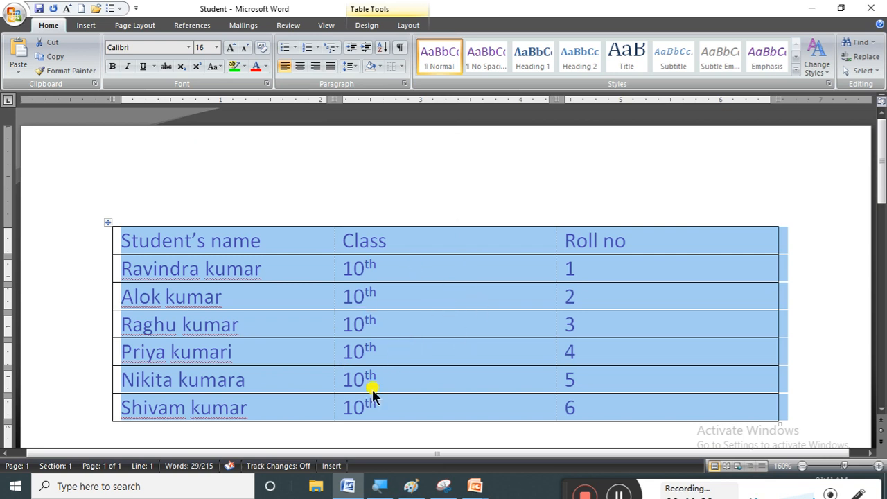
# Step: Check the table's column dividers up close in Print Preview, then return to the document
pyautogui.hotkey('ctrl', 'F2')
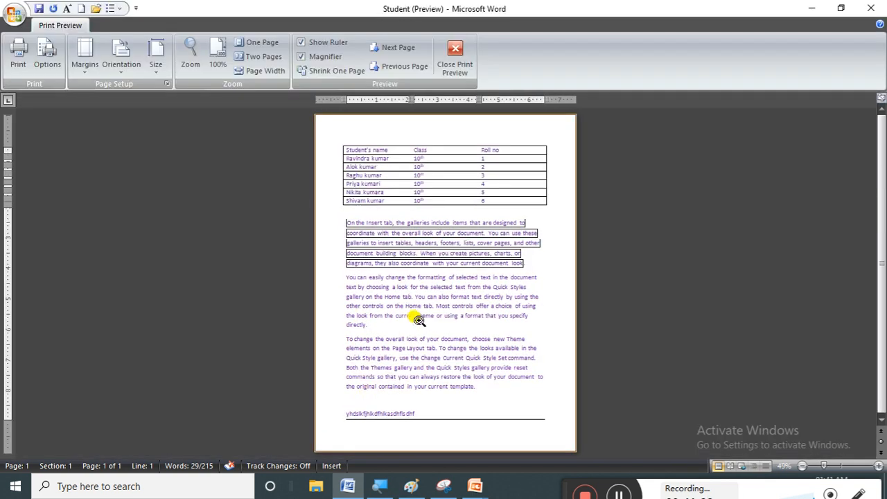
pyautogui.click(421, 286)
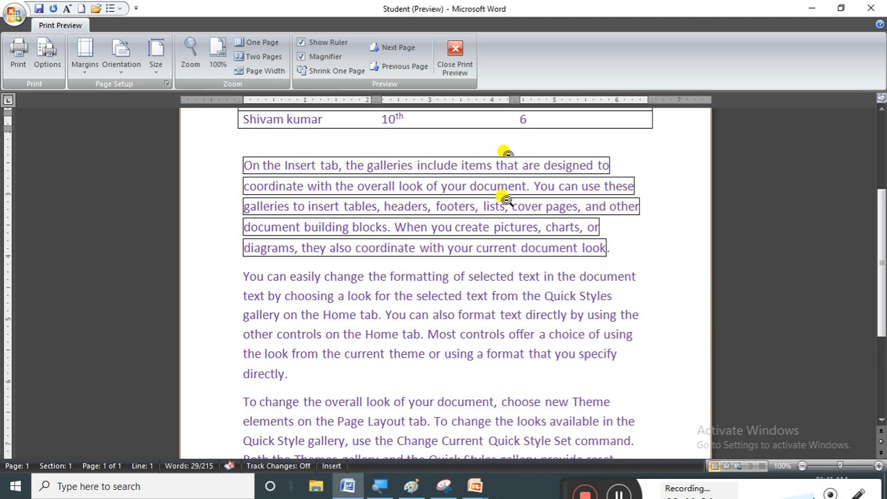
pyautogui.click(500, 167)
pyautogui.click(494, 300)
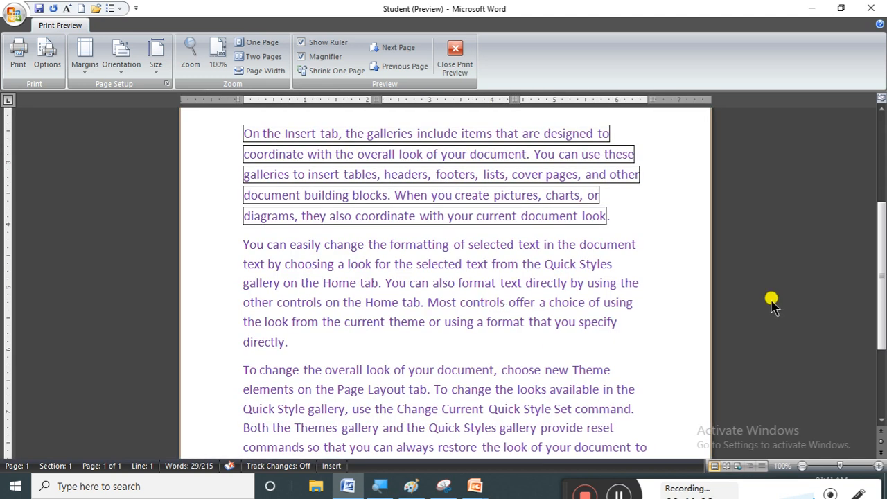
pyautogui.moveTo(881, 300); pyautogui.dragTo(881, 198)
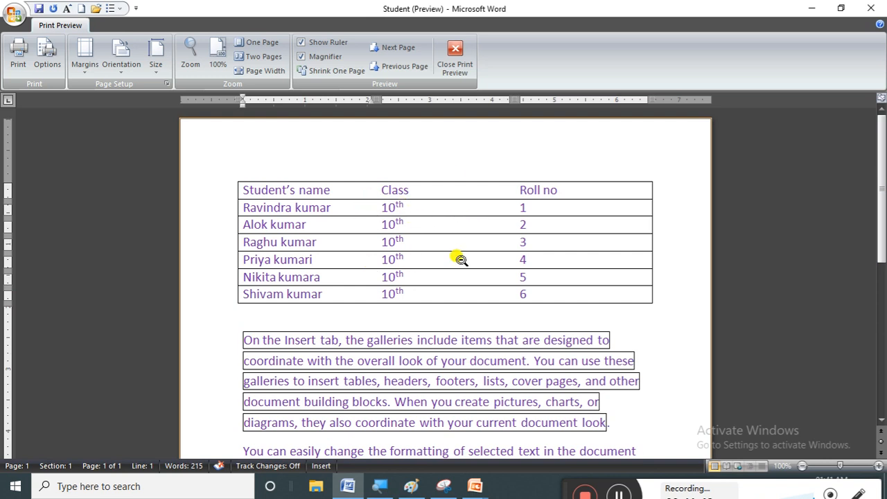
pyautogui.click(454, 52)
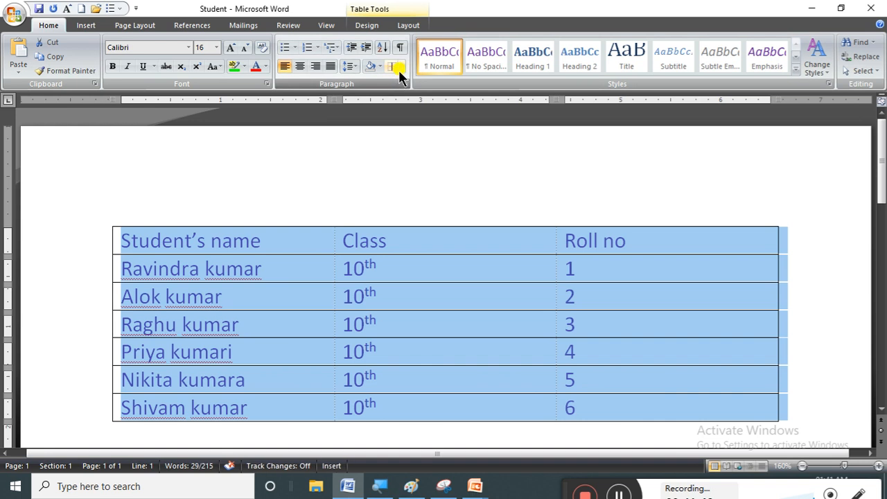
# Step: Add a Diagonal Down Border to every cell of the student table and deselect it
pyautogui.click(400, 67)
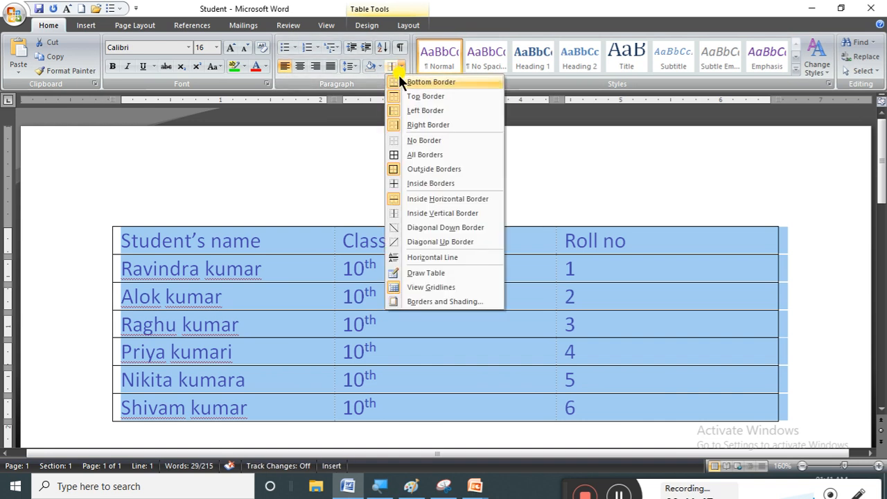
pyautogui.click(448, 229)
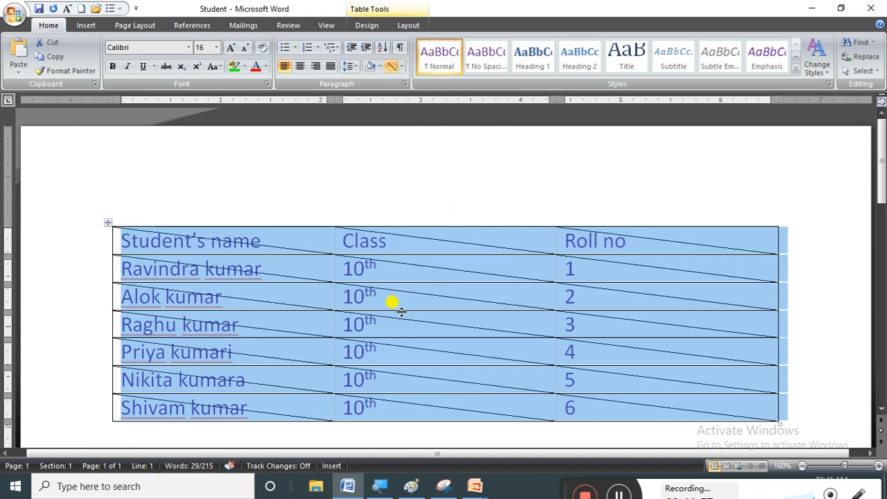
pyautogui.click(400, 426)
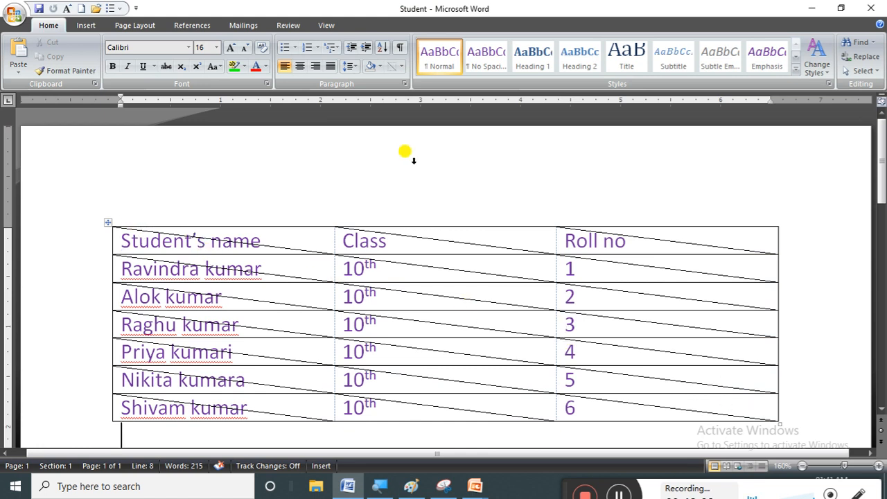
# Step: Apply All Borders to the whole student table, then turn its Diagonal Down Border off and on again
pyautogui.click(109, 223)
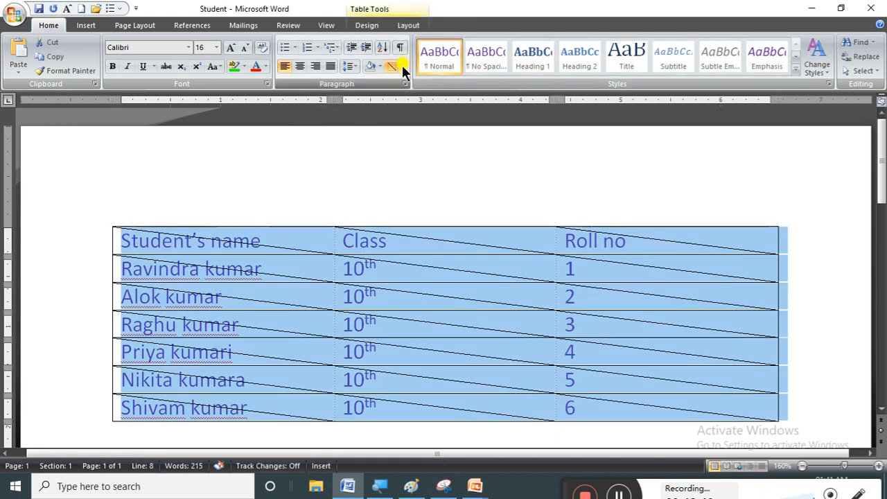
pyautogui.click(402, 67)
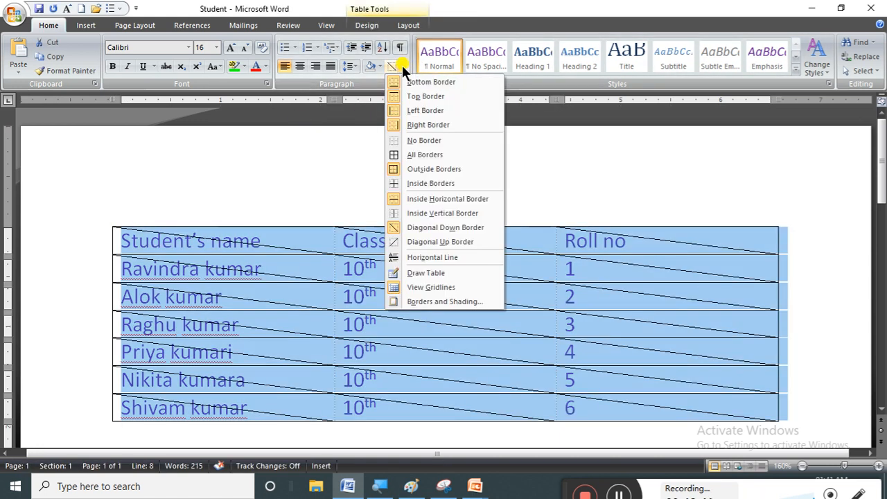
pyautogui.click(406, 156)
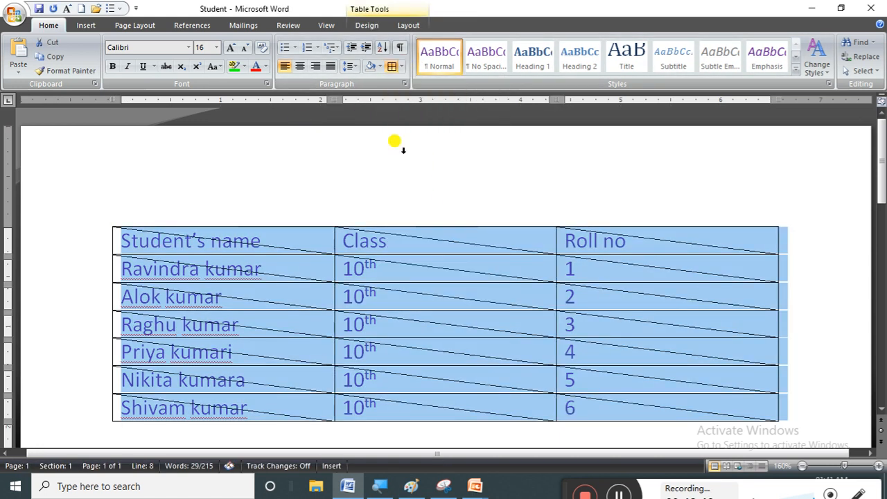
pyautogui.click(400, 66)
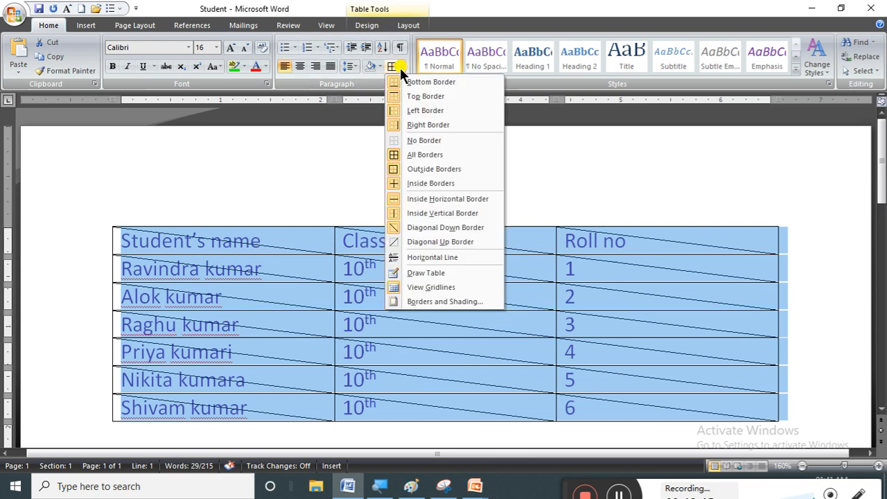
pyautogui.click(435, 229)
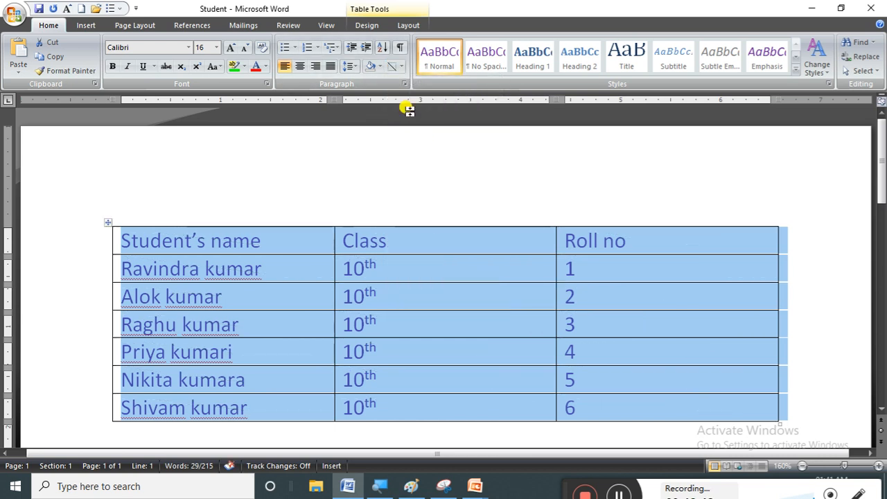
pyautogui.click(391, 66)
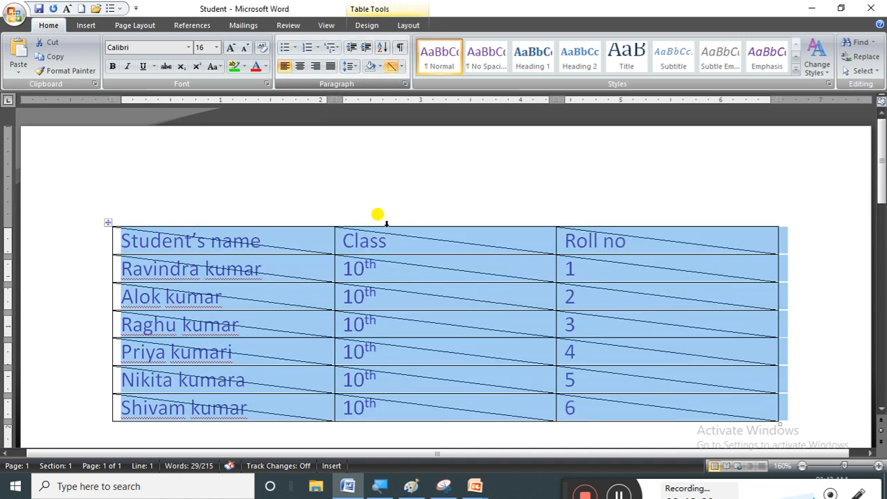
# Step: Add a Diagonal Up Border to every cell of the student table and deselect it
pyautogui.click(402, 66)
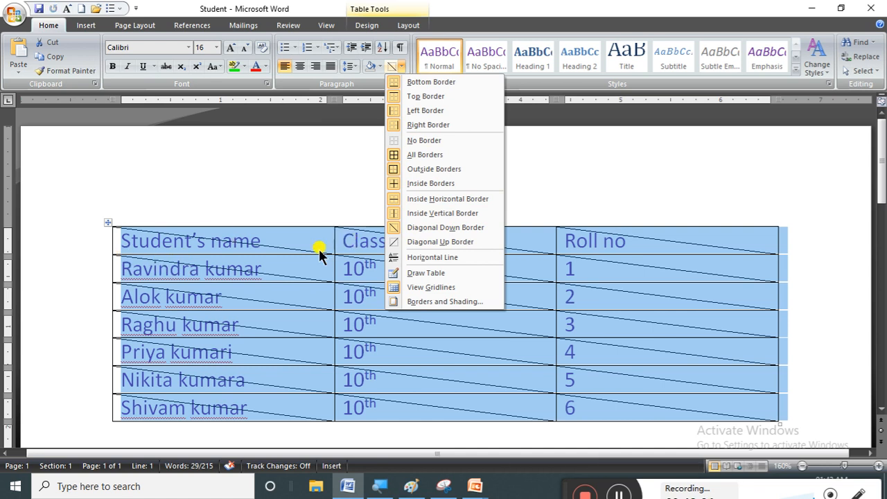
pyautogui.click(438, 241)
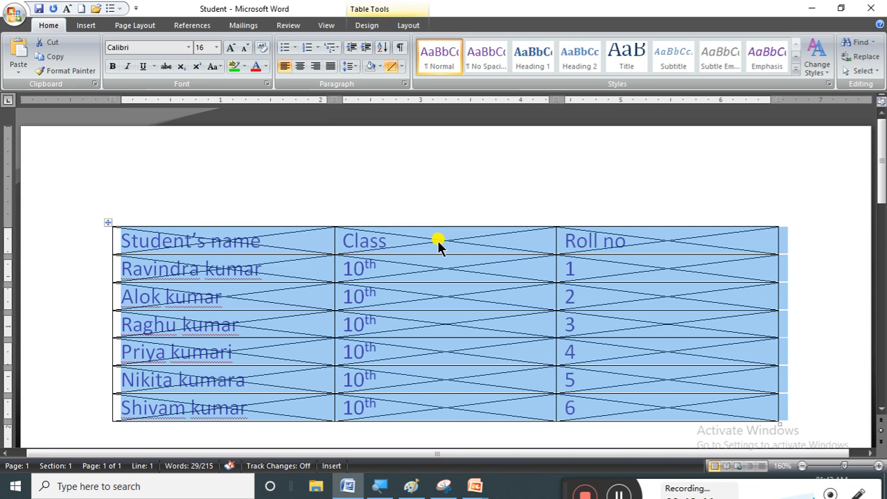
pyautogui.click(409, 438)
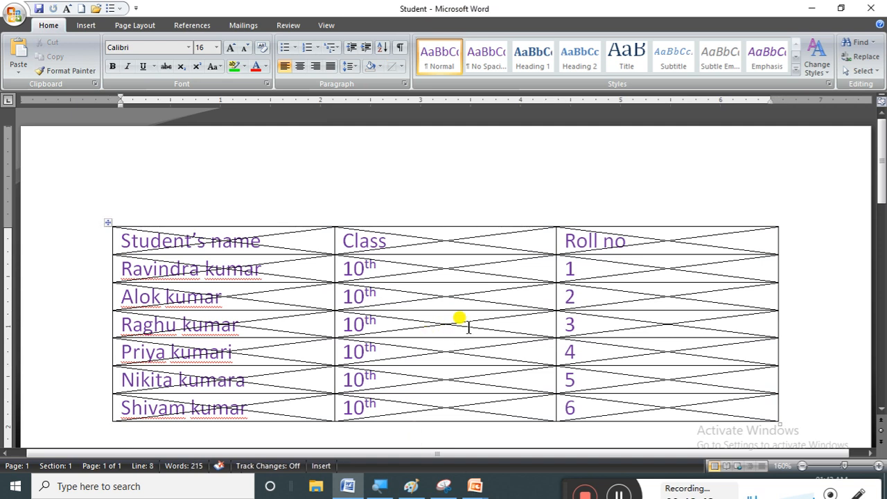
# Step: Insert a Horizontal Line with the whole student table selected, replacing the first header cell's text
pyautogui.moveTo(462, 312); pyautogui.dragTo(406, 270)
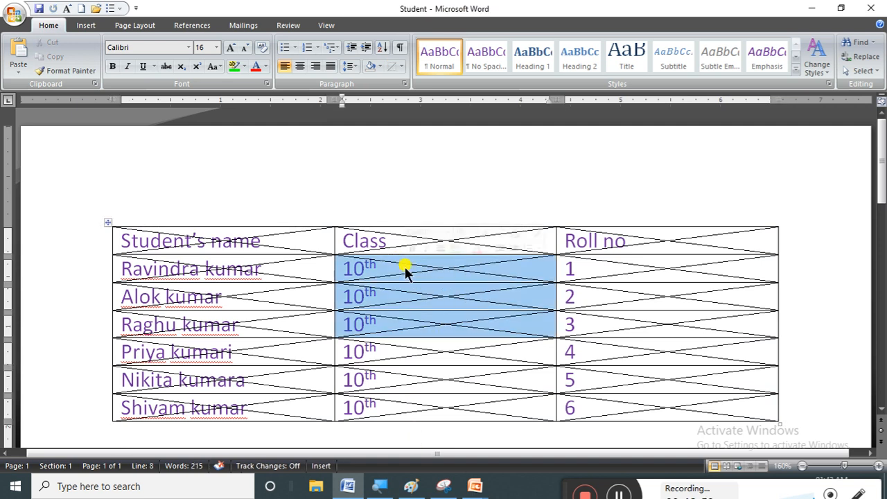
pyautogui.click(107, 222)
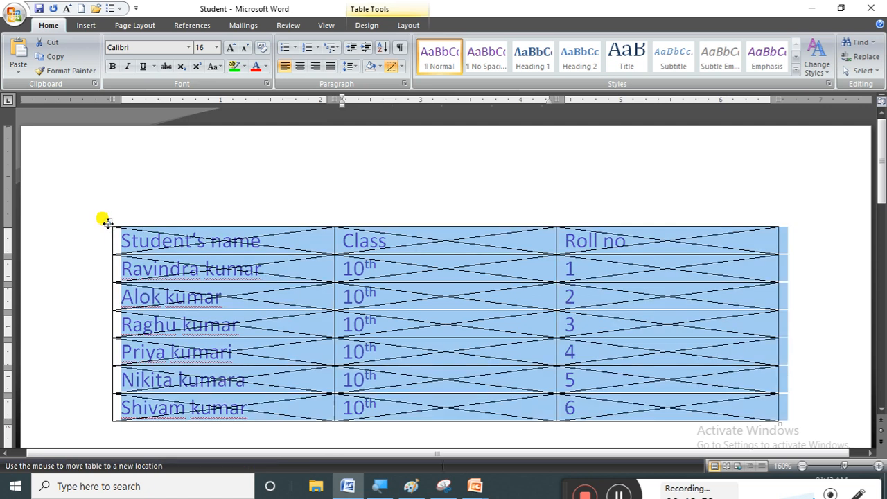
pyautogui.click(402, 65)
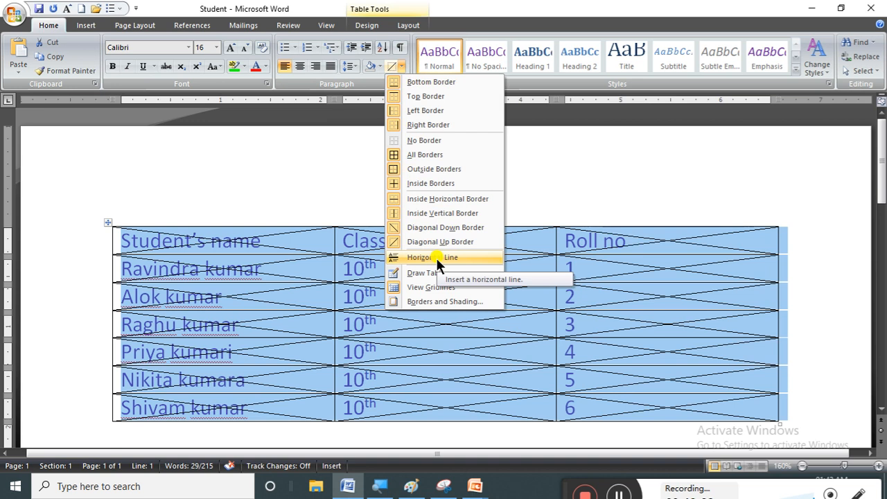
pyautogui.click(437, 262)
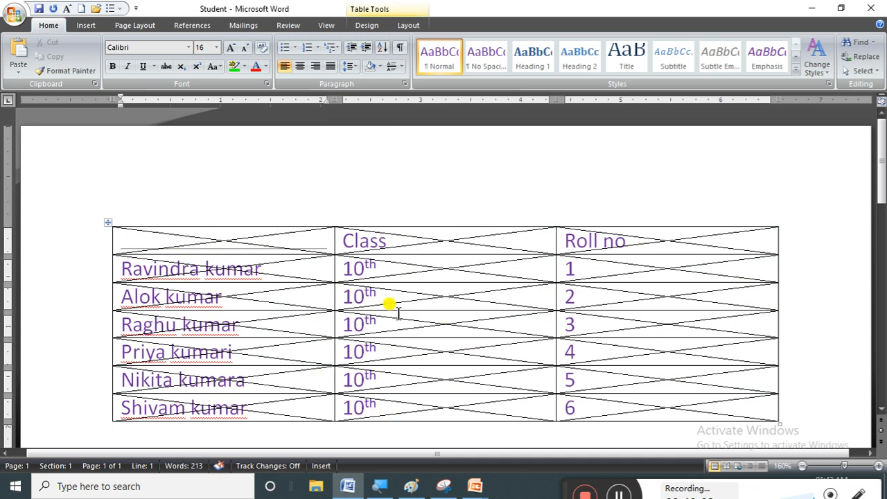
# Step: Insert several horizontal lines inside the Class entry of the student table's fourth row and remove them again
pyautogui.click(346, 320)
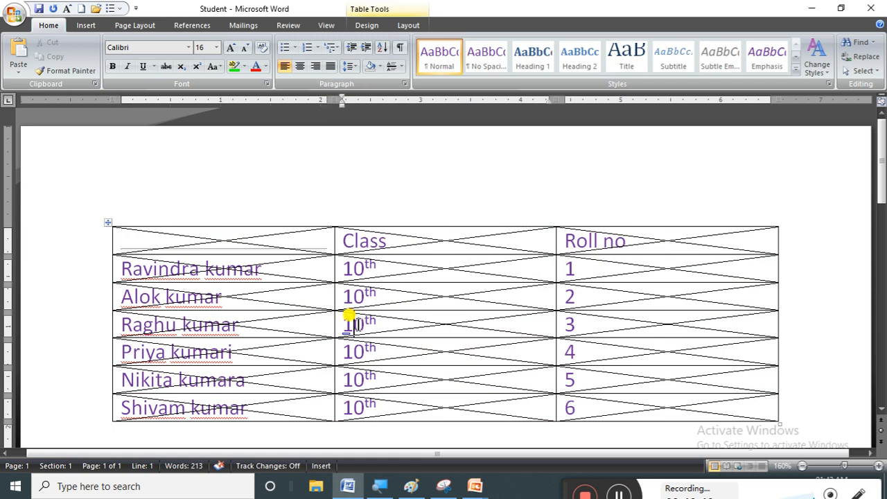
pyautogui.click(390, 63)
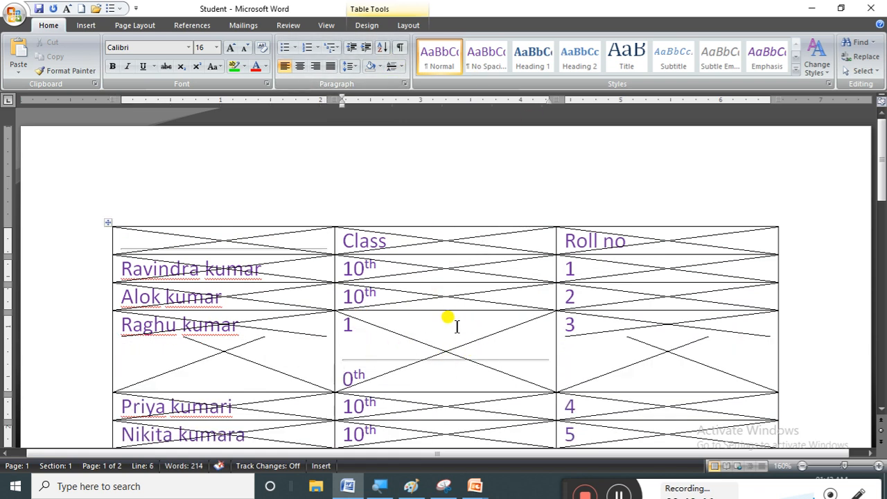
pyautogui.click(393, 65)
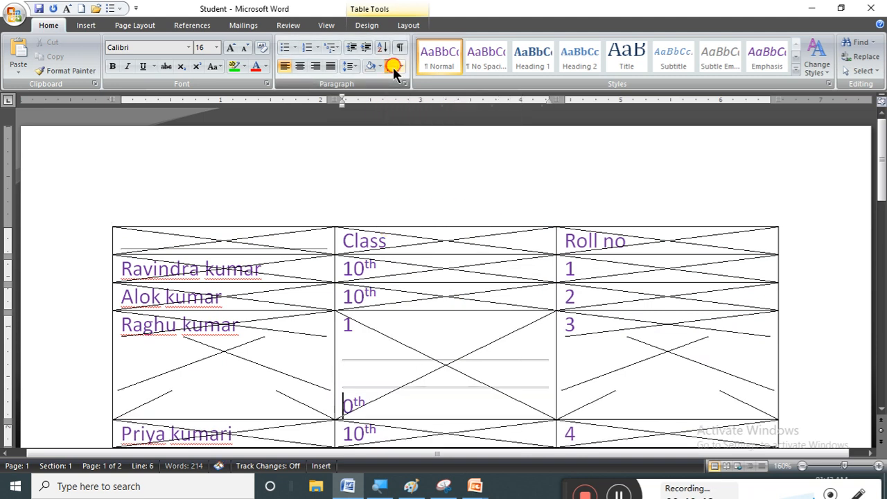
pyautogui.click(393, 66)
pyautogui.click(393, 65)
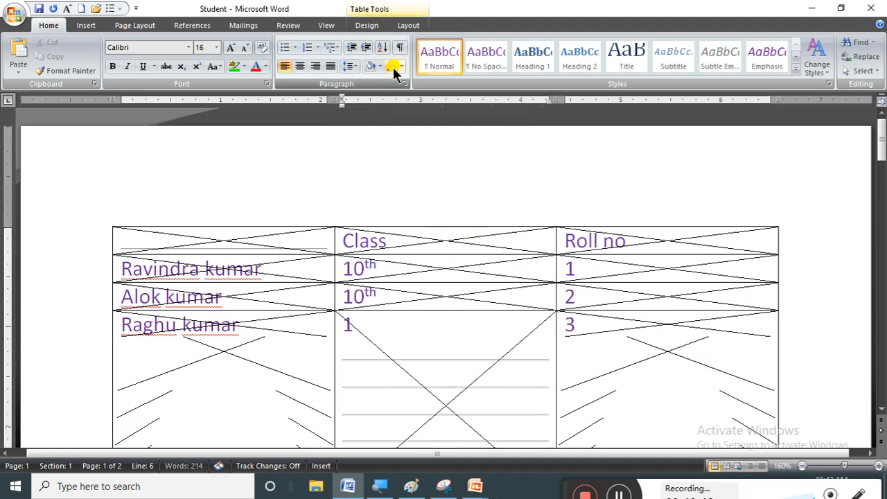
pyautogui.click(359, 373)
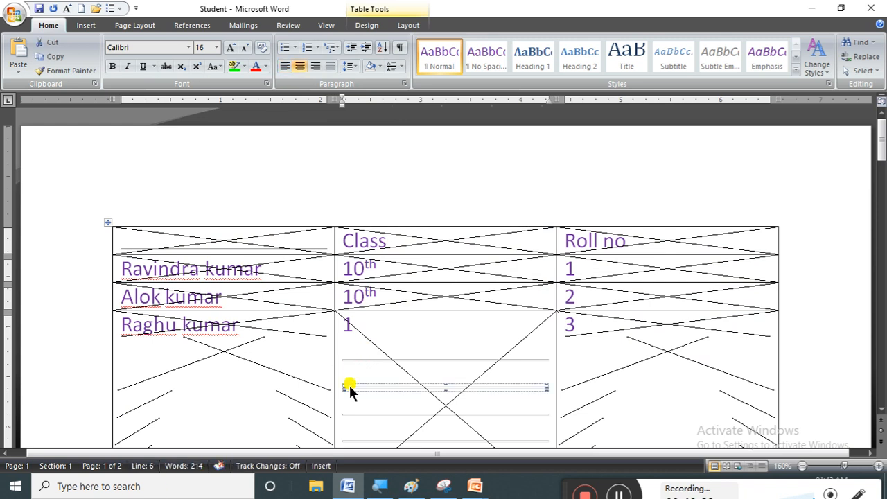
pyautogui.click(352, 409)
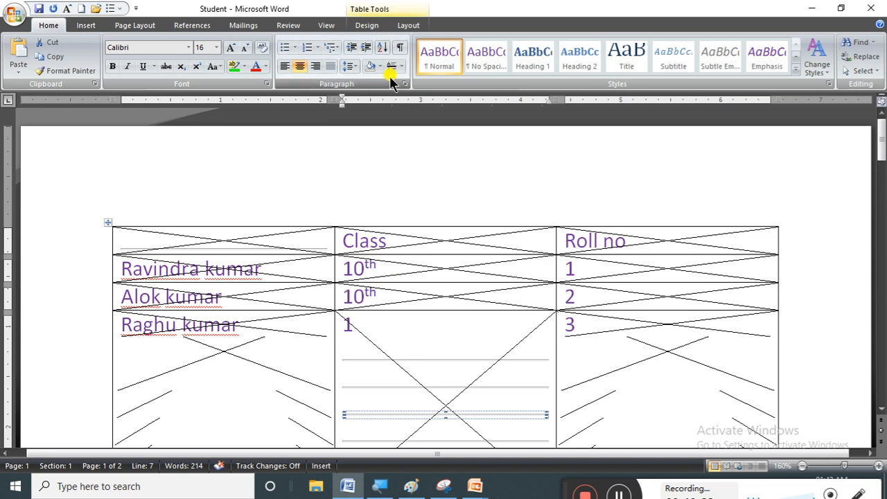
pyautogui.press('Delete')
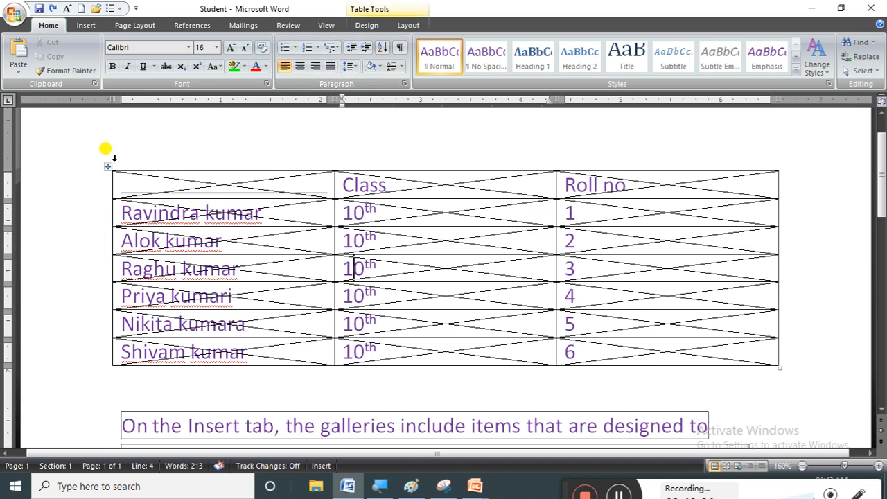
pyautogui.click(108, 170)
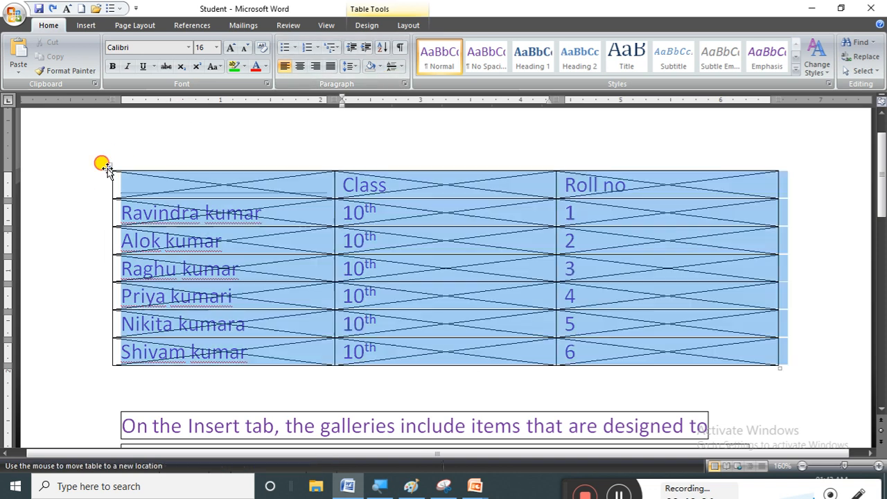
pyautogui.click(402, 67)
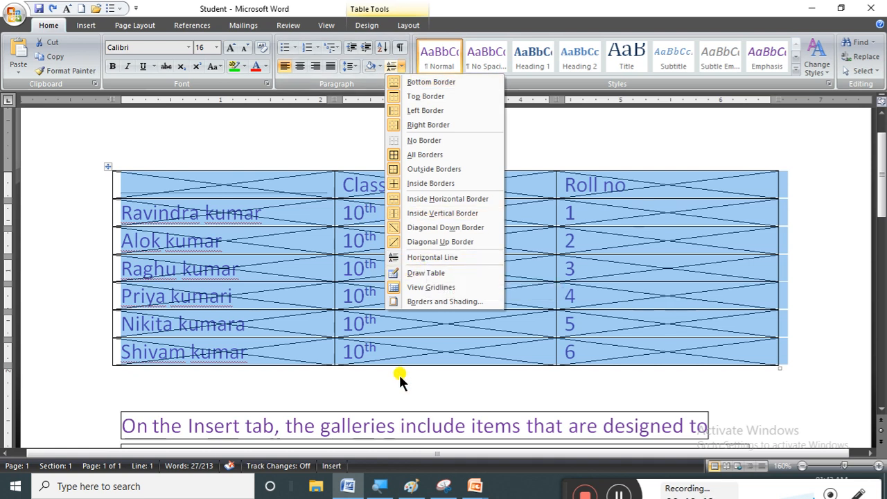
pyautogui.click(421, 392)
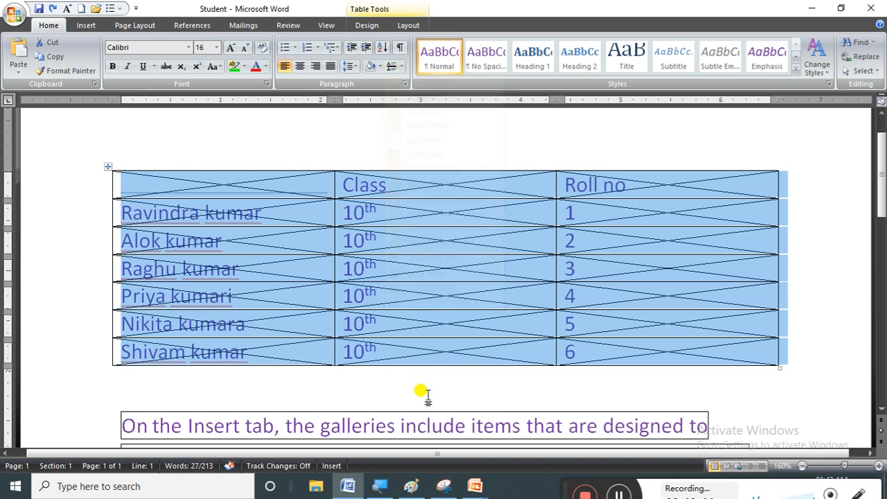
pyautogui.click(423, 392)
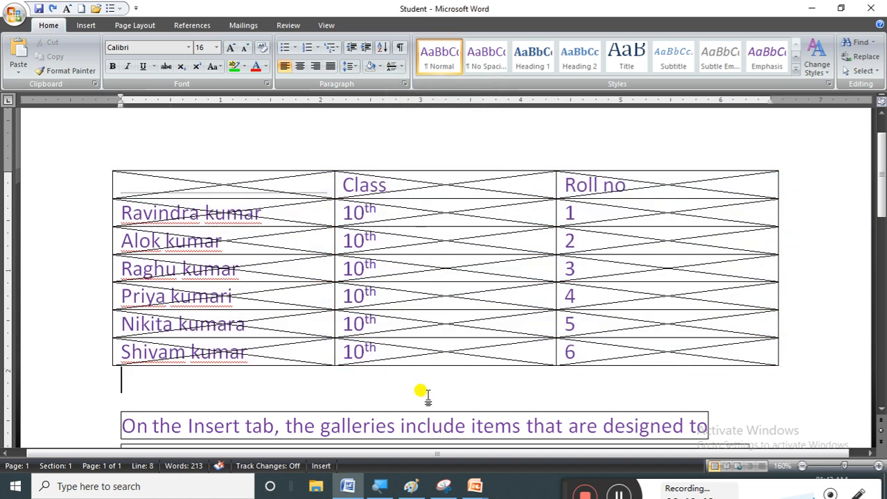
# Step: Create a new blank document and draw a single-cell table about 0.8 inch wide and 1 inch high with Draw Table
pyautogui.hotkey('ctrl', 'n')
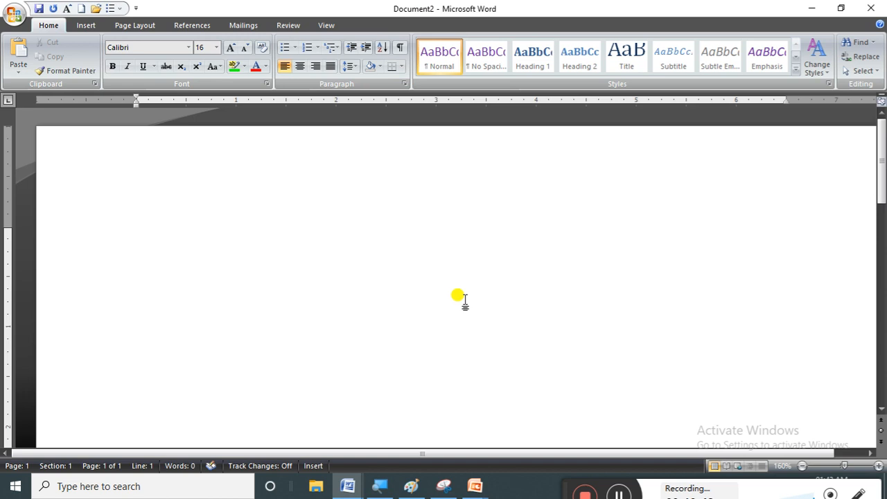
pyautogui.click(401, 68)
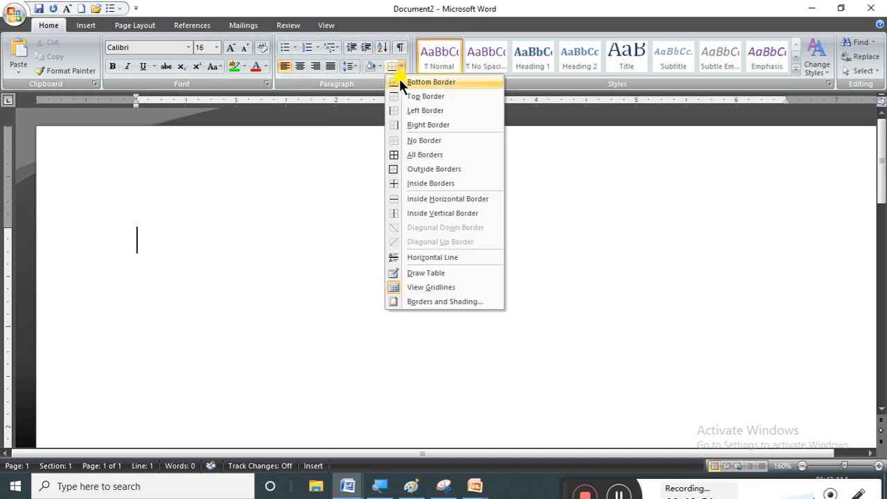
pyautogui.click(418, 273)
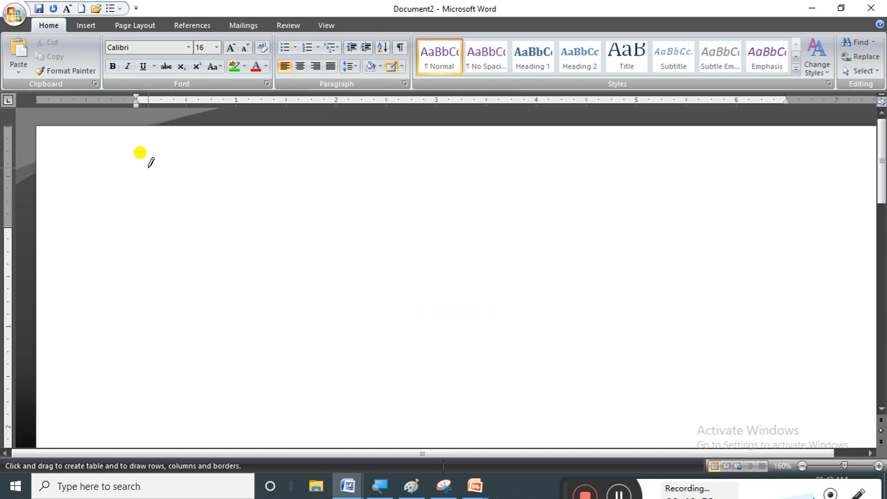
pyautogui.moveTo(147, 168); pyautogui.dragTo(233, 269)
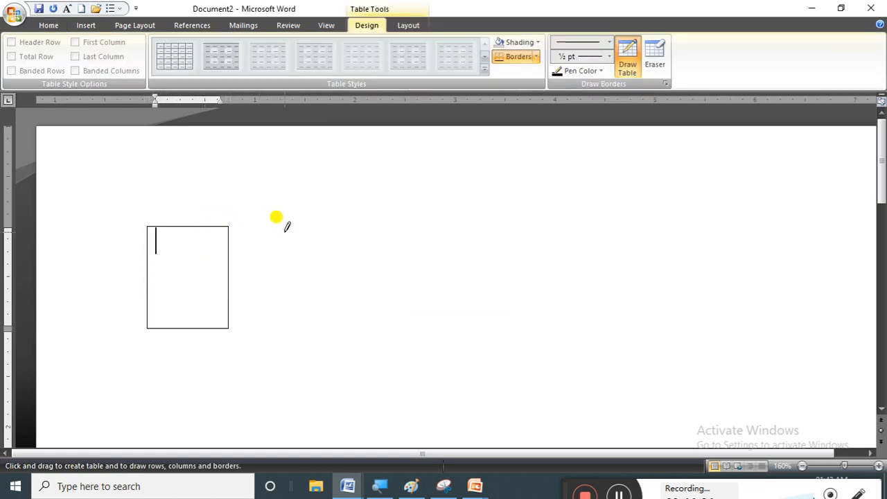
pyautogui.moveTo(200, 235); pyautogui.dragTo(167, 301)
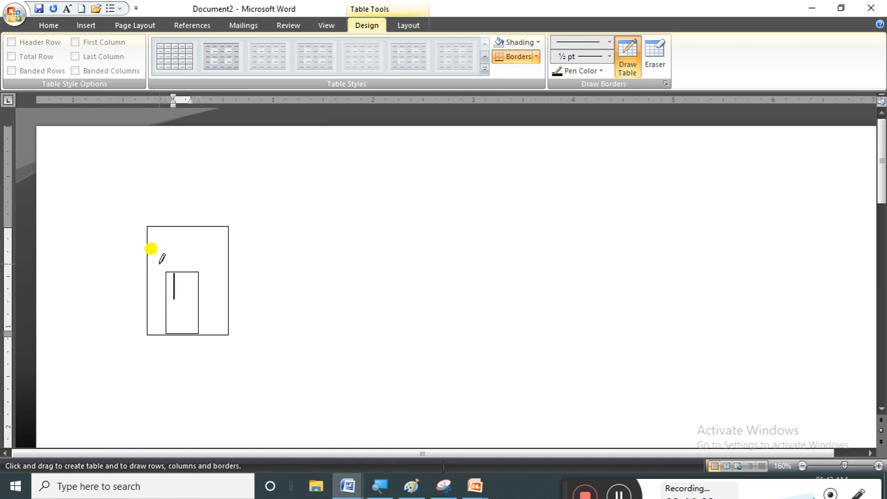
pyautogui.hotkey('ctrl', 'z')
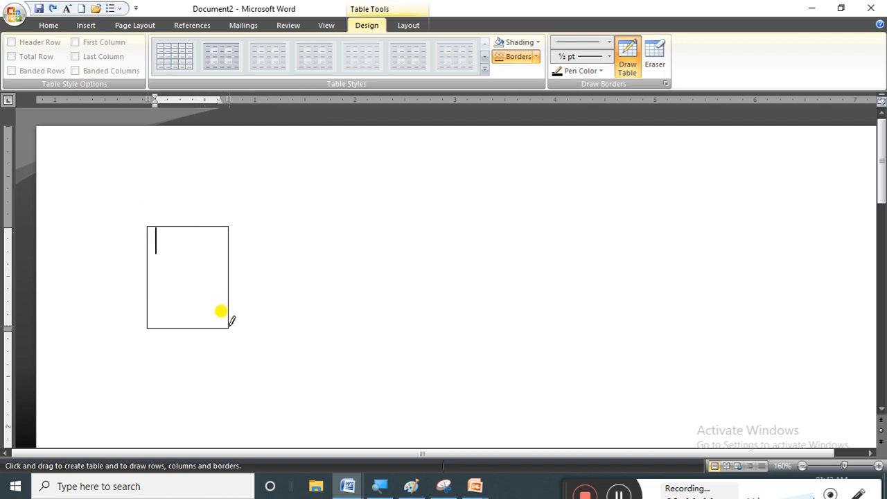
pyautogui.moveTo(204, 291); pyautogui.dragTo(167, 244)
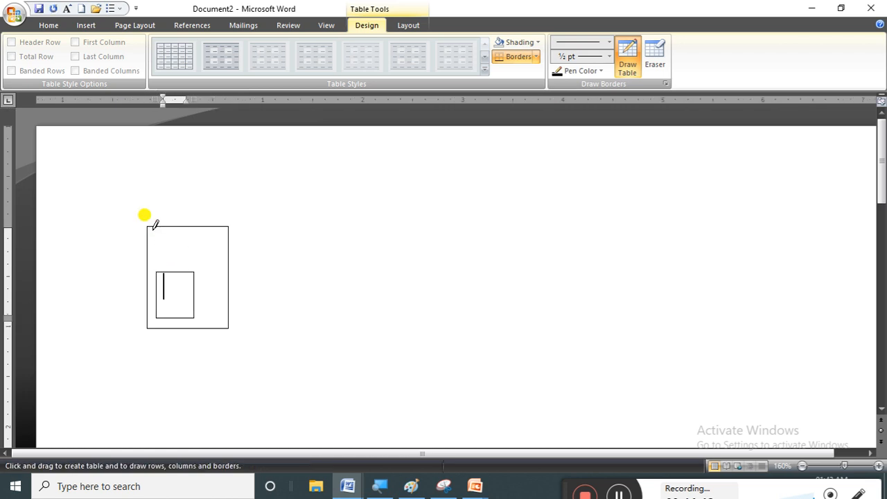
pyautogui.hotkey('ctrl', 'z')
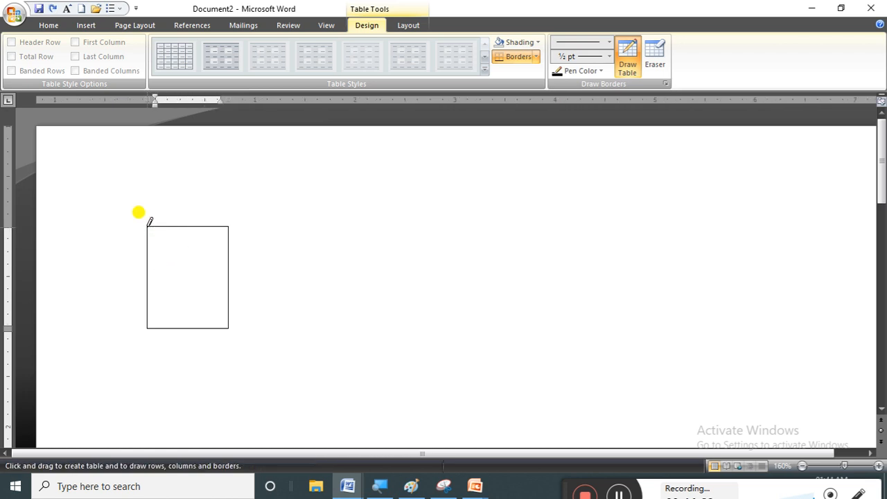
pyautogui.moveTo(148, 225); pyautogui.dragTo(195, 272)
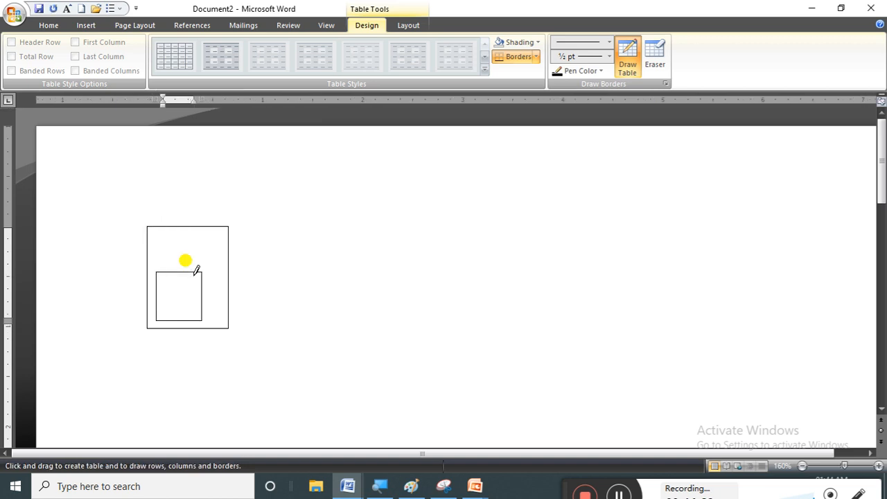
pyautogui.hotkey('ctrl', 'z')
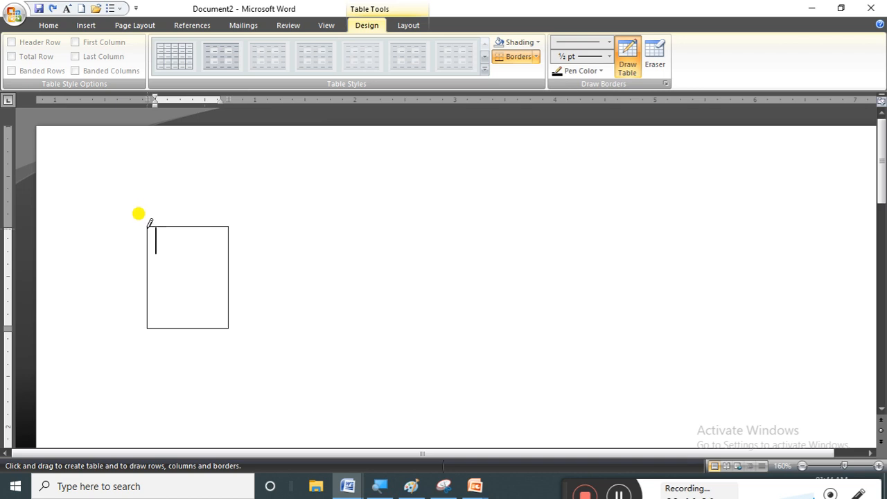
# Step: Draw two crossing diagonals in the cell and divide the table into two columns and three rows
pyautogui.moveTo(148, 227)
pyautogui.mouseDown()
pyautogui.moveTo(192, 270)
pyautogui.moveTo(211, 314)
pyautogui.moveTo(199, 302)
pyautogui.moveTo(218, 305)
pyautogui.mouseUp()
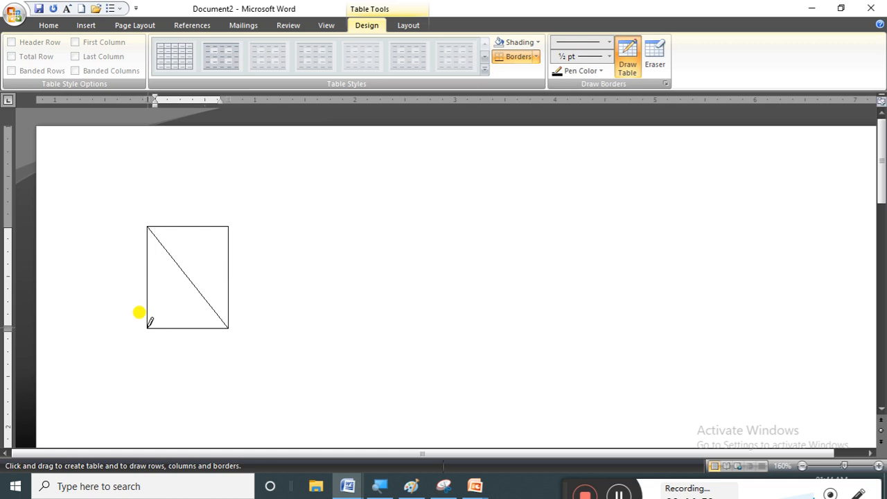
pyautogui.moveTo(149, 324)
pyautogui.mouseDown()
pyautogui.moveTo(168, 288)
pyautogui.moveTo(181, 287)
pyautogui.moveTo(173, 290)
pyautogui.moveTo(215, 242)
pyautogui.mouseUp()
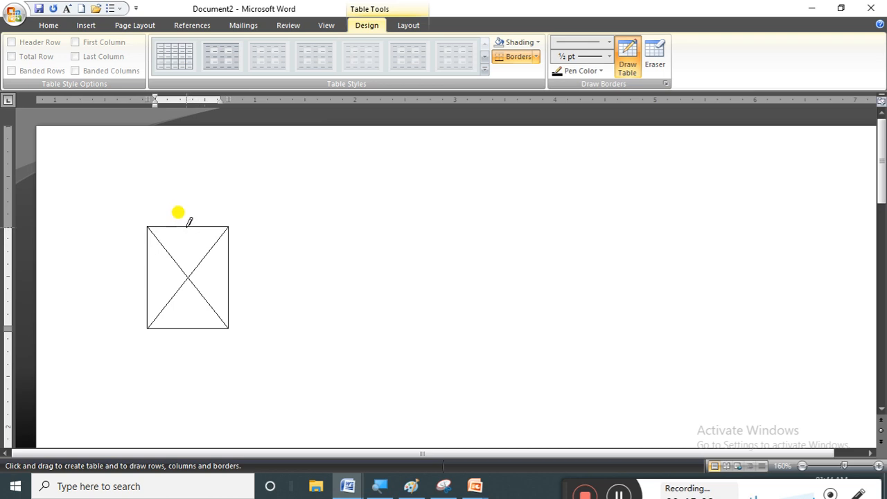
pyautogui.moveTo(187, 224); pyautogui.dragTo(193, 298)
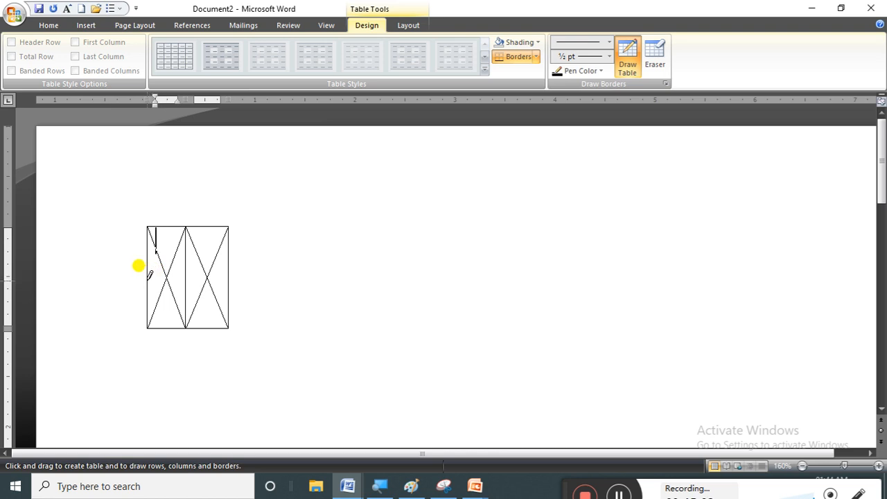
pyautogui.moveTo(149, 277); pyautogui.dragTo(223, 278)
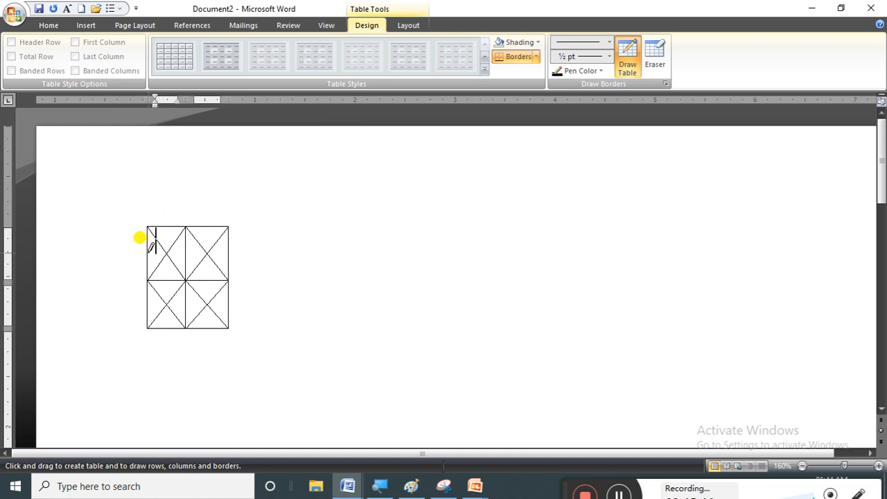
pyautogui.moveTo(148, 249); pyautogui.dragTo(228, 245)
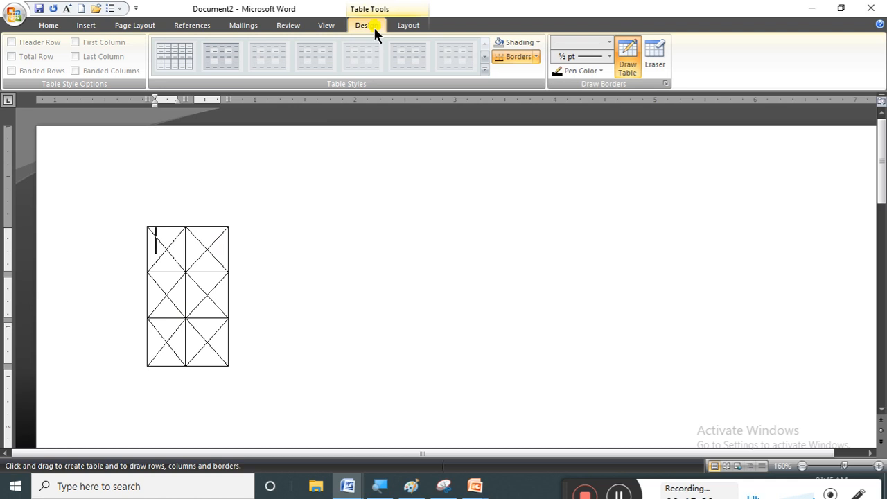
# Step: Erase both diagonal lines from the second row's right-hand cell with the Eraser
pyautogui.click(406, 25)
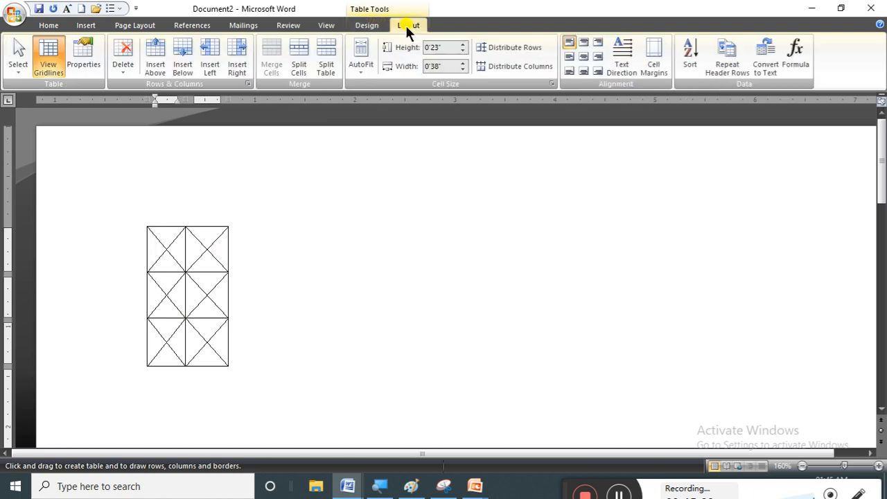
pyautogui.click(365, 27)
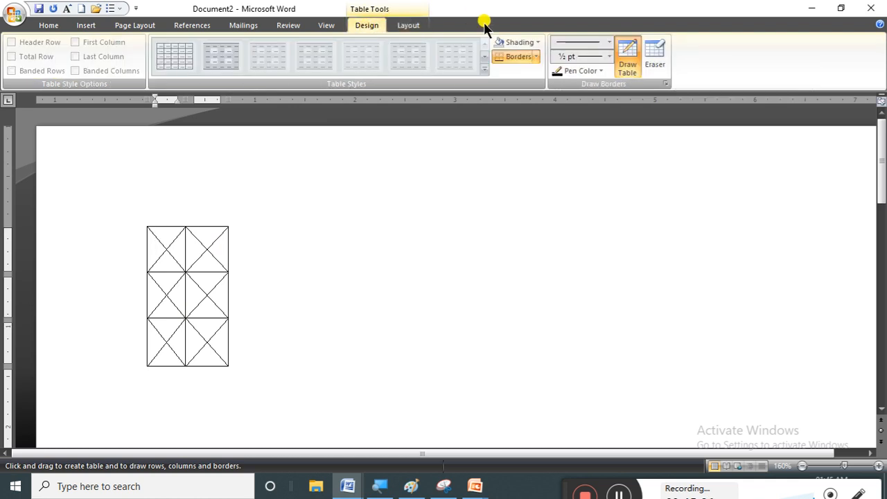
pyautogui.click(539, 56)
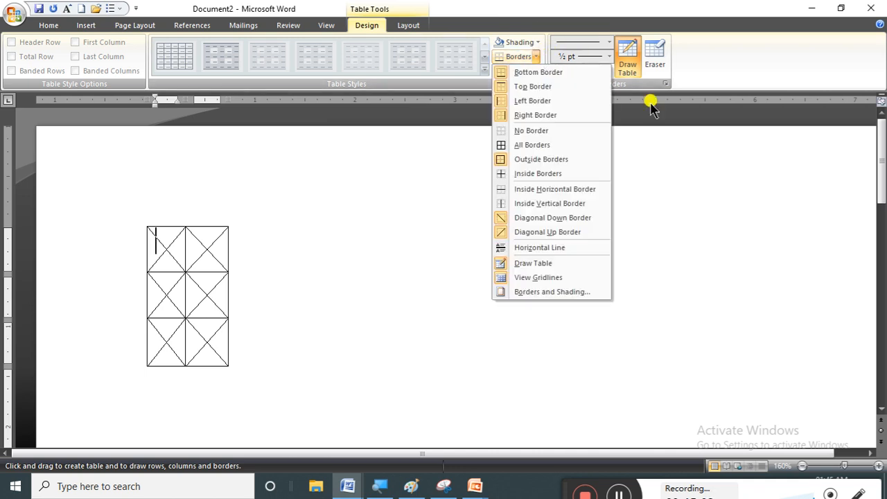
pyautogui.click(653, 57)
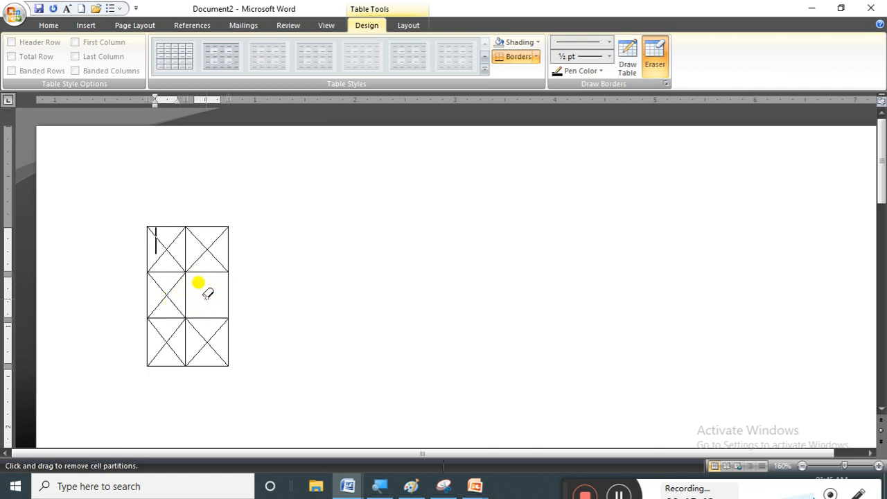
pyautogui.click(206, 295)
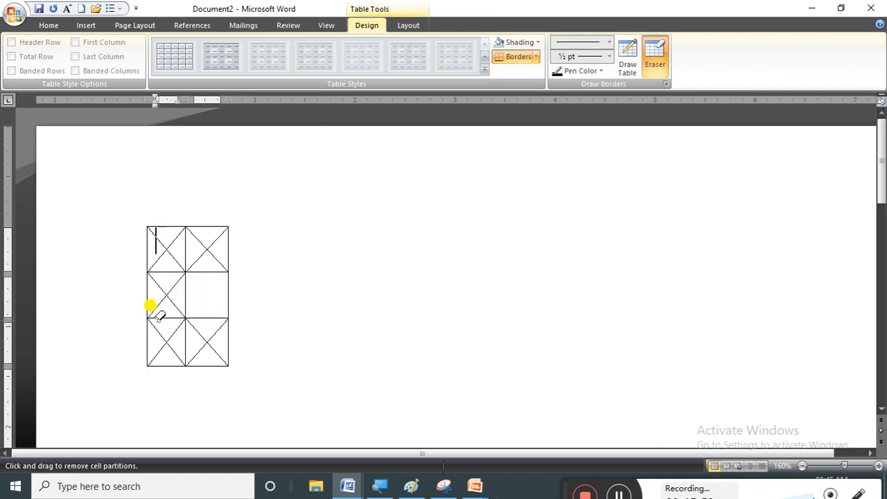
# Step: Erase the remaining diagonals, side borders and column divider from the table's second row with the Eraser
pyautogui.moveTo(140, 300); pyautogui.dragTo(257, 277)
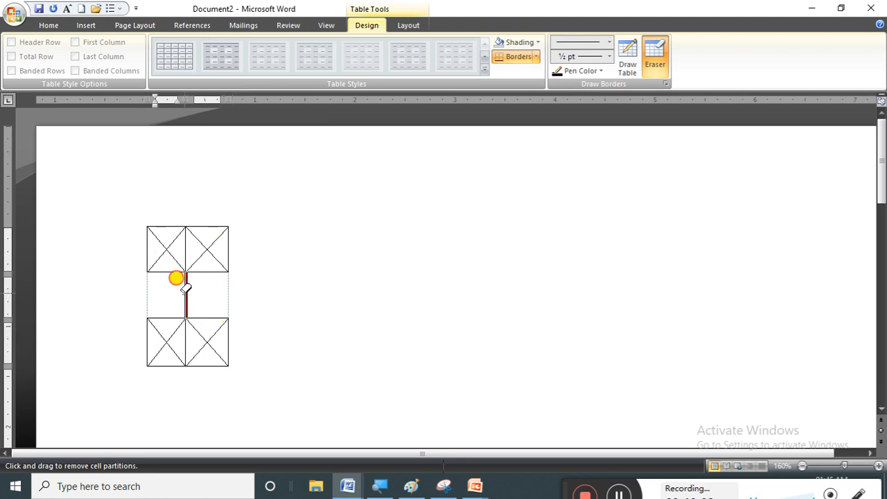
pyautogui.click(183, 287)
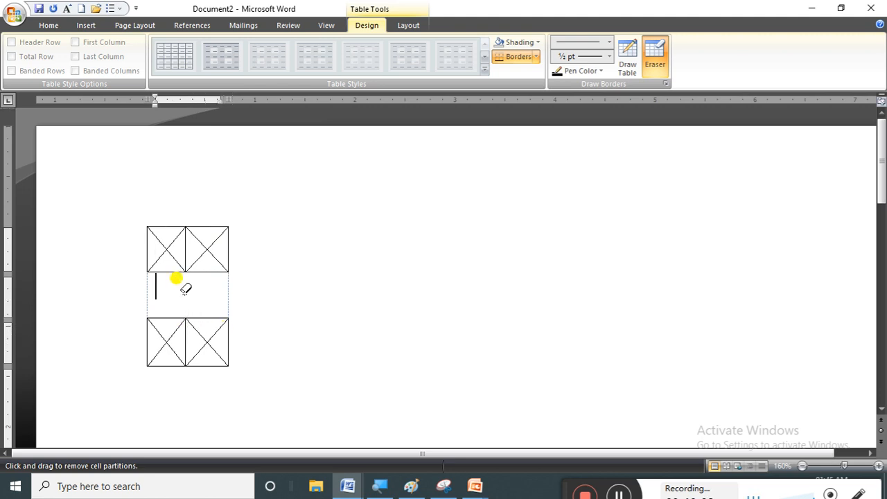
# Step: Set the pen color to standard red and draw a single-cell table about 1 inch wide and 1.1 inches high
pyautogui.click(601, 72)
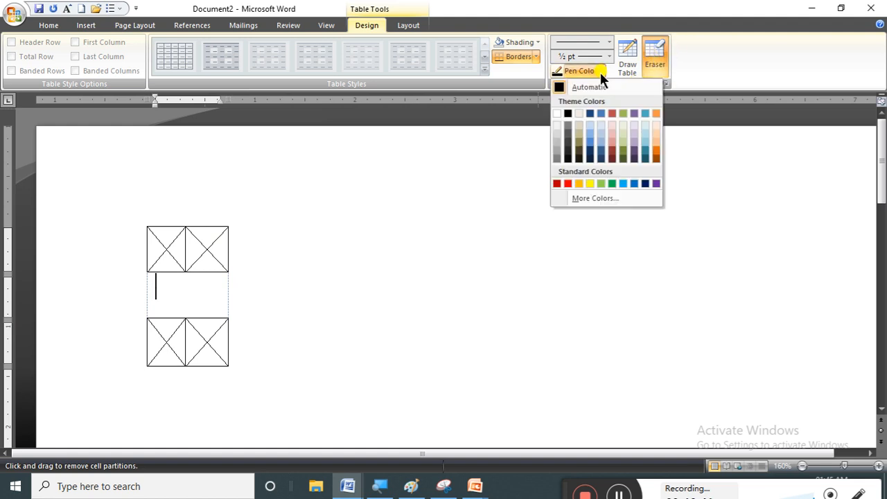
pyautogui.click(570, 183)
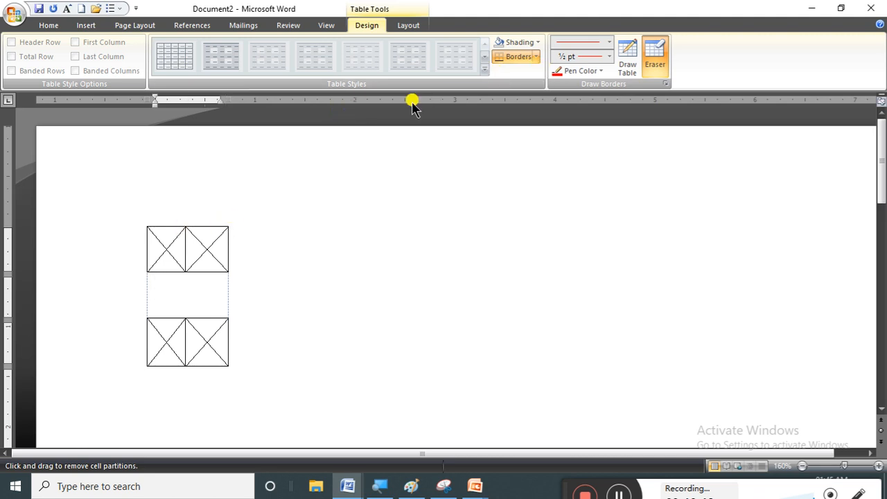
pyautogui.click(536, 57)
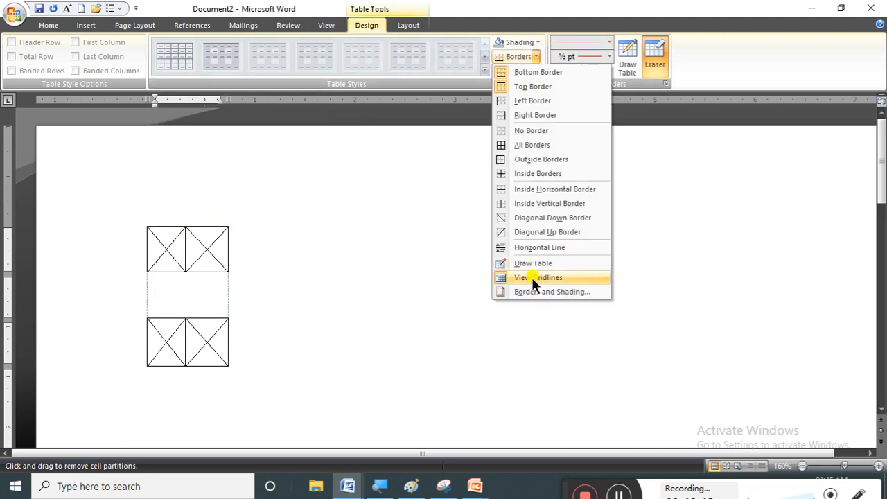
pyautogui.click(538, 263)
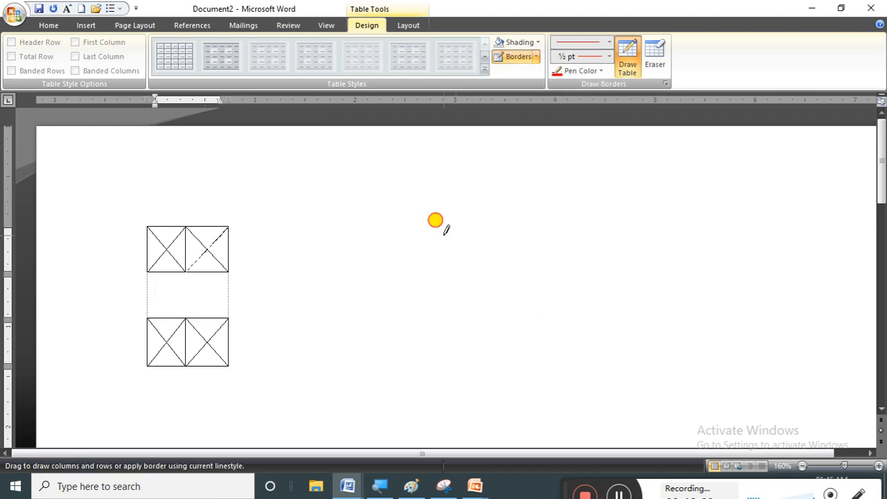
pyautogui.moveTo(444, 235); pyautogui.dragTo(540, 344)
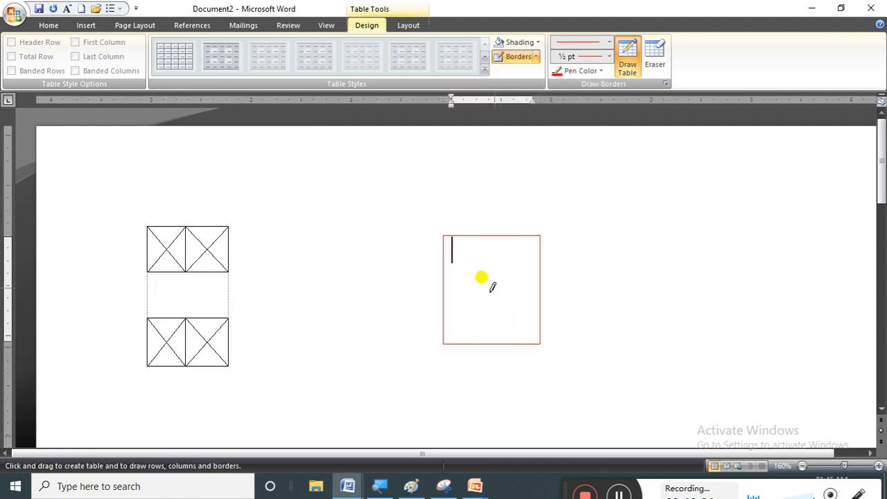
# Step: Set the pen weight to 4½ pt and draw a thick red single-cell table about 0.7 inch wide
pyautogui.click(609, 56)
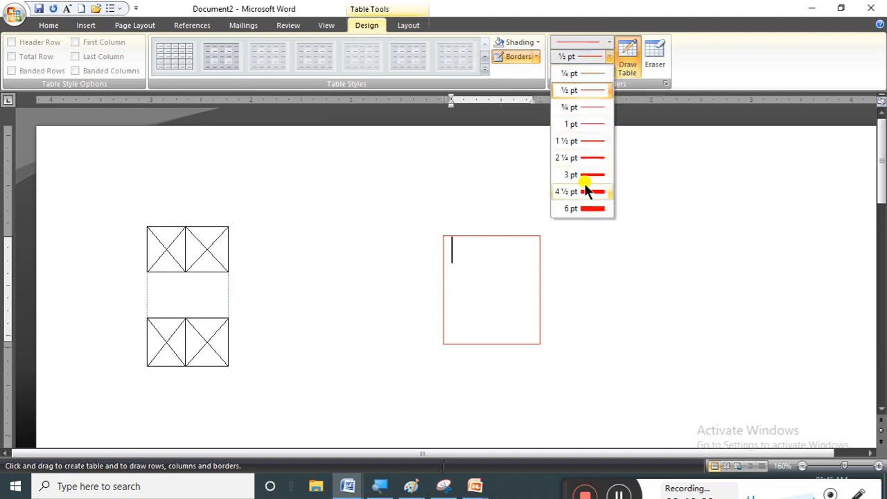
pyautogui.click(587, 191)
pyautogui.moveTo(614, 136)
pyautogui.mouseDown()
pyautogui.moveTo(680, 242)
pyautogui.moveTo(622, 112)
pyautogui.mouseUp()
# Step: Choose the double wavy line style and draw a single-cell table about 1.2 inches wide below the thin red one
pyautogui.click(609, 42)
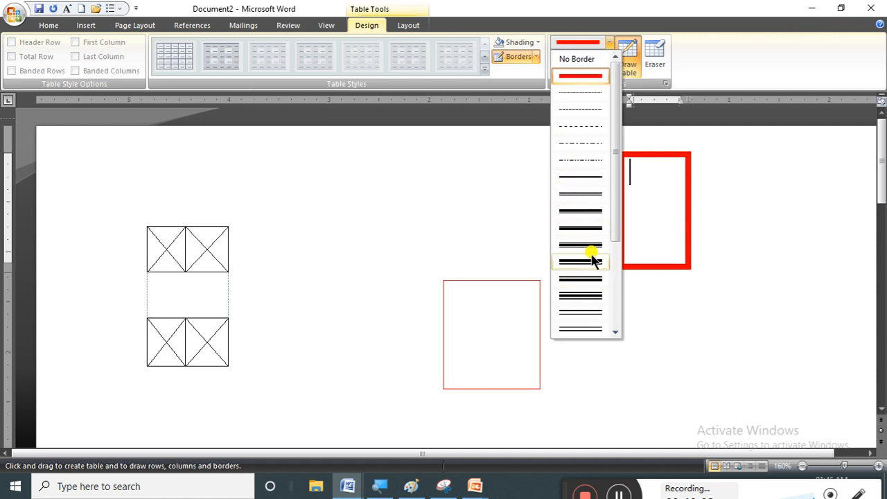
pyautogui.moveTo(614, 232); pyautogui.dragTo(610, 291)
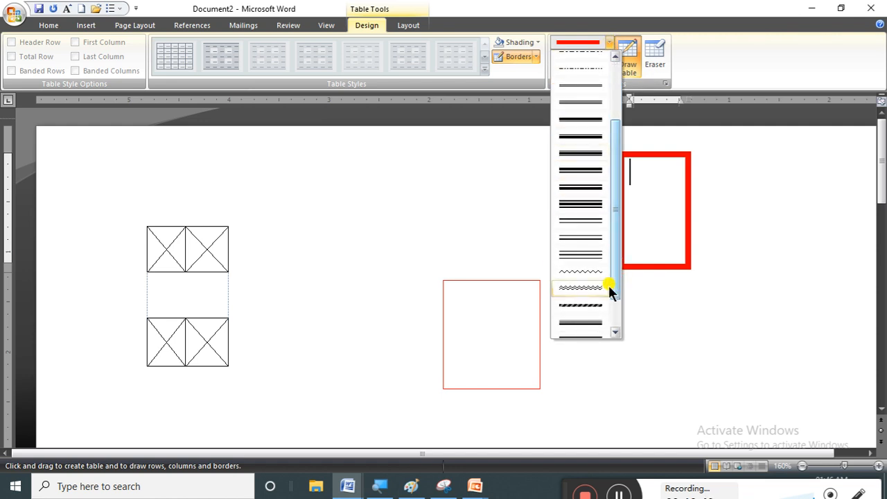
pyautogui.click(580, 289)
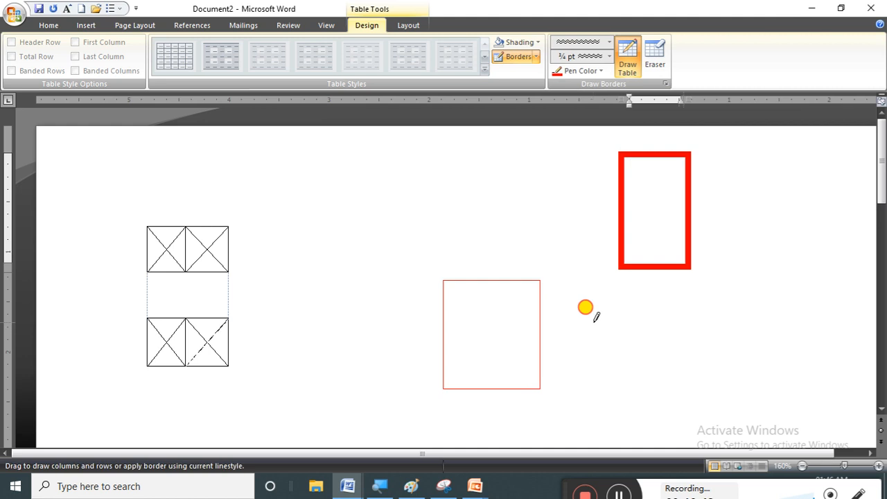
pyautogui.moveTo(736, 414); pyautogui.dragTo(746, 414)
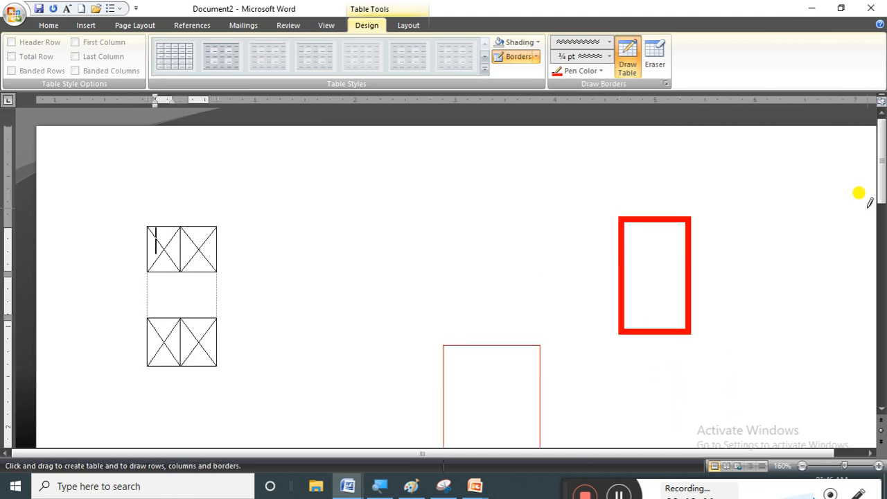
pyautogui.moveTo(883, 200); pyautogui.dragTo(882, 297)
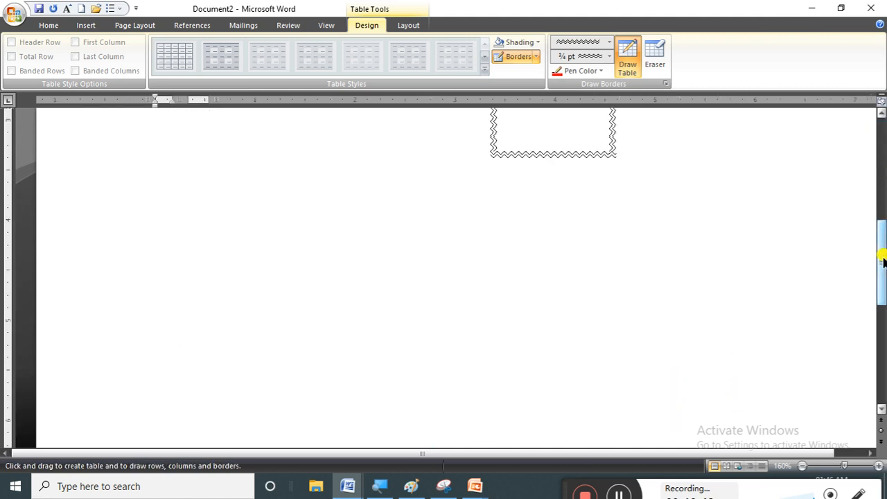
pyautogui.moveTo(882, 260); pyautogui.dragTo(883, 225)
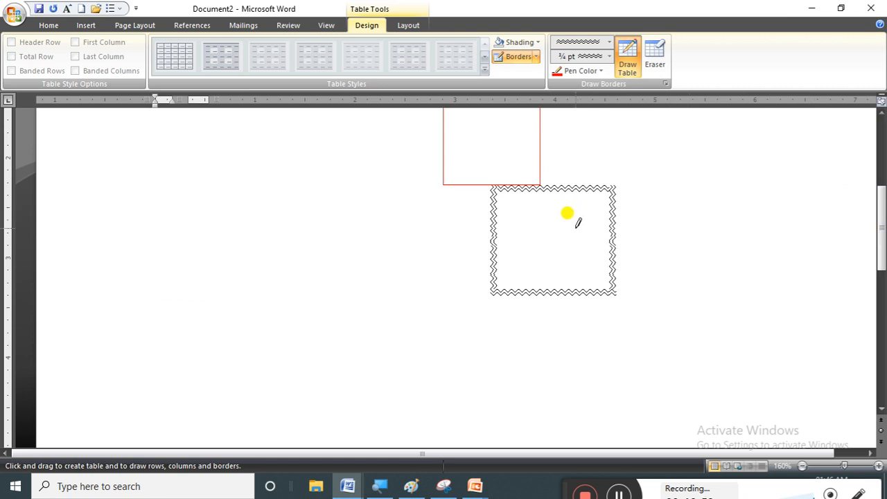
# Step: Shade the wavy-bordered cell with standard red
pyautogui.click(536, 43)
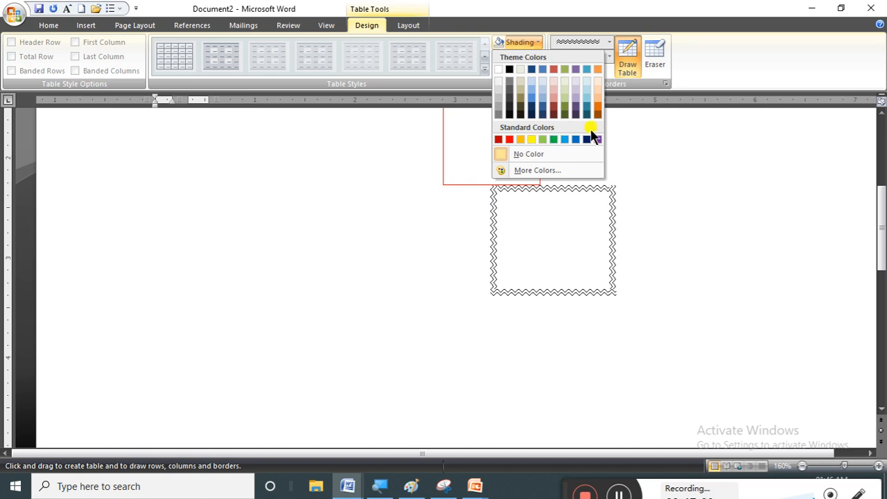
pyautogui.click(553, 110)
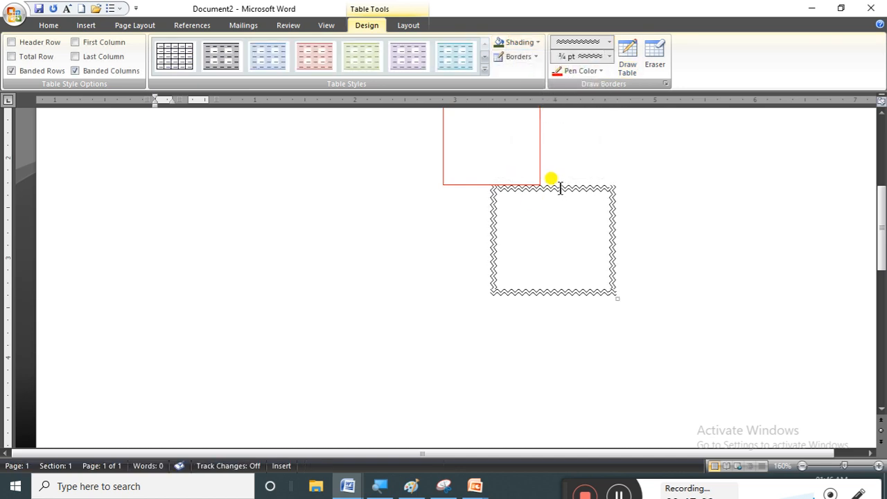
pyautogui.click(531, 40)
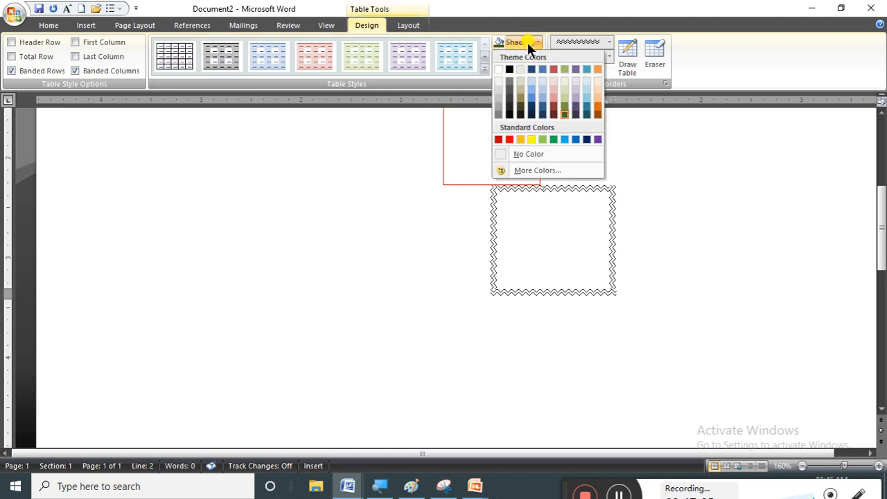
pyautogui.click(510, 138)
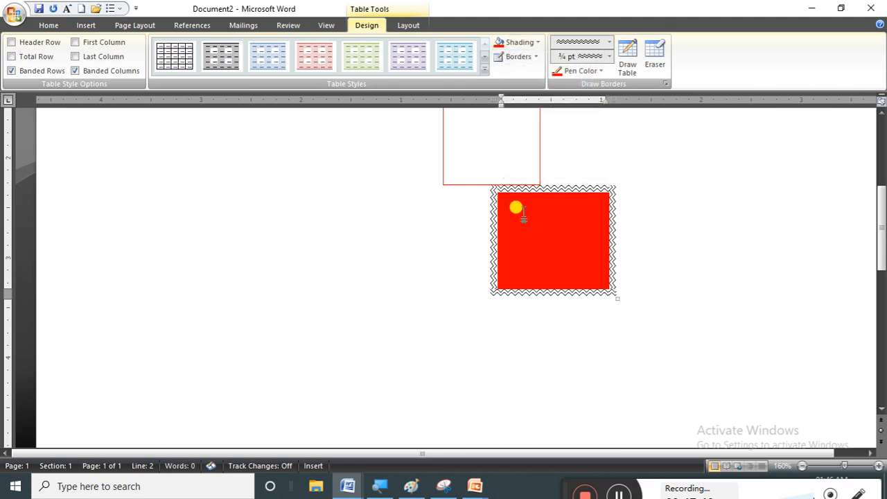
# Step: Draw another wavy-bordered single-cell table about 0.7 inch wide below the red-shaded table with Draw Table
pyautogui.click(491, 344)
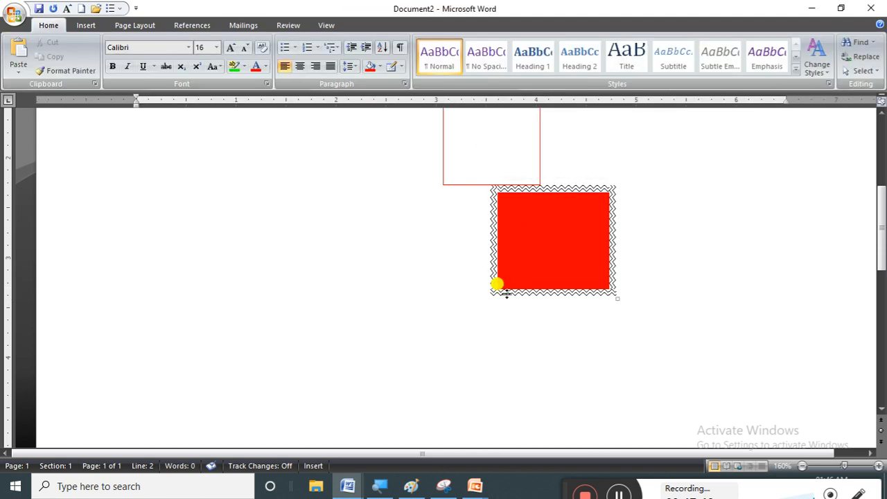
pyautogui.click(402, 66)
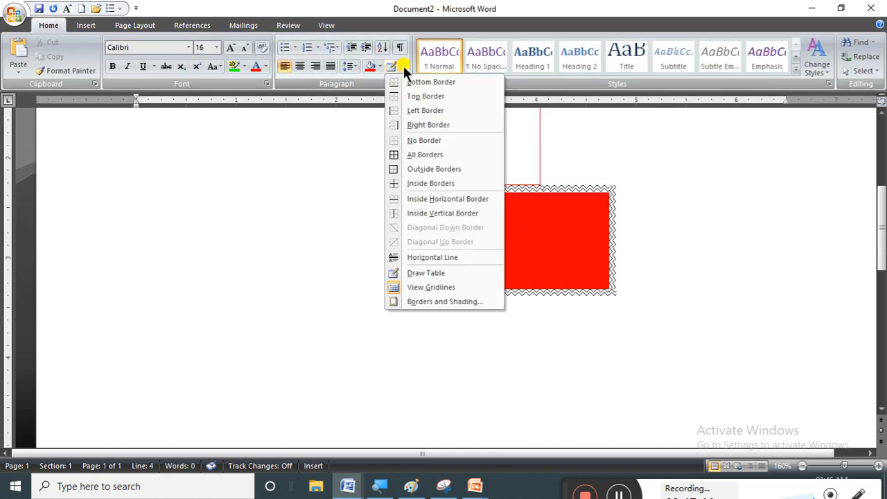
pyautogui.click(307, 240)
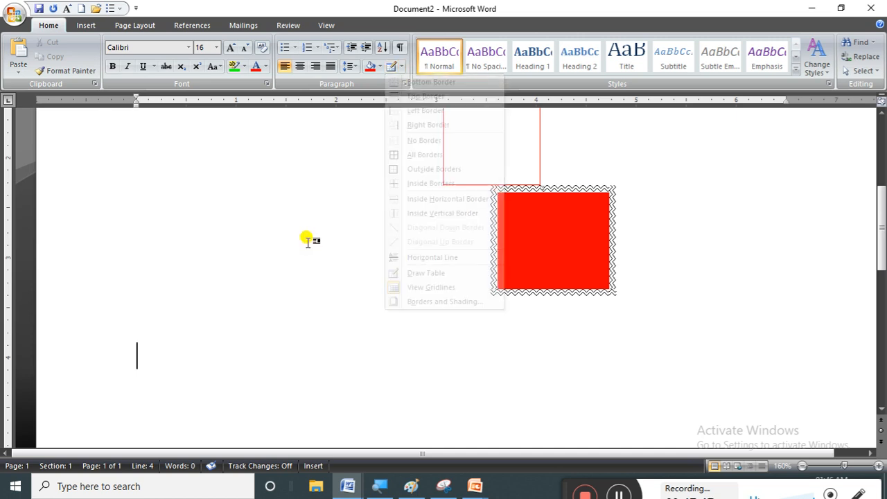
pyautogui.click(393, 66)
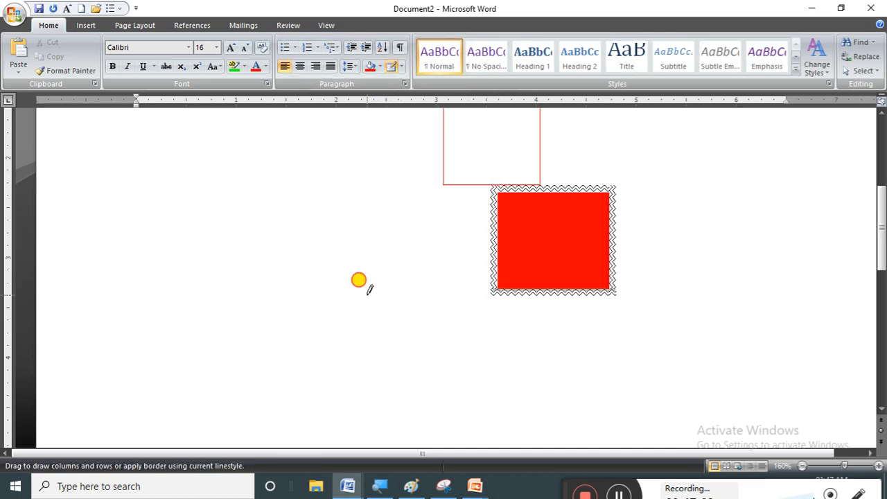
pyautogui.moveTo(368, 290); pyautogui.dragTo(433, 337)
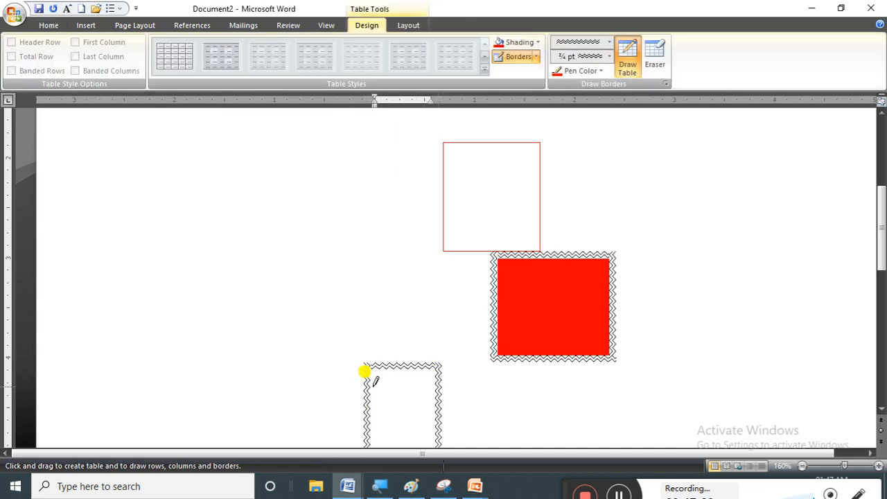
# Step: Draw crossing diagonals in the new wavy-bordered table and divide it into two columns and two rows
pyautogui.moveTo(366, 371); pyautogui.dragTo(441, 392)
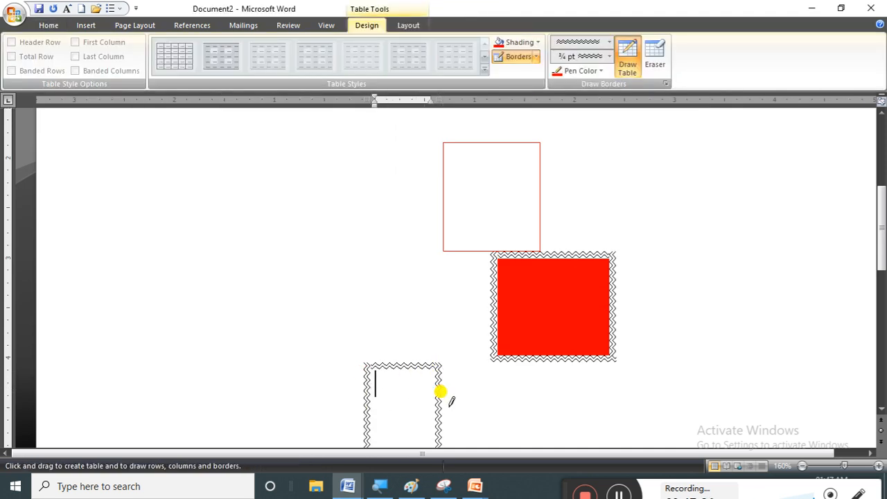
pyautogui.moveTo(367, 356); pyautogui.dragTo(432, 451)
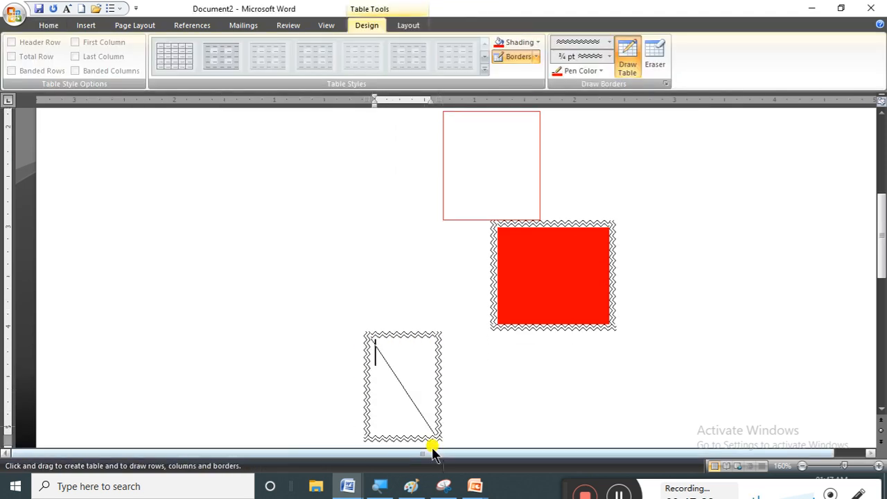
pyautogui.moveTo(362, 420); pyautogui.dragTo(408, 412)
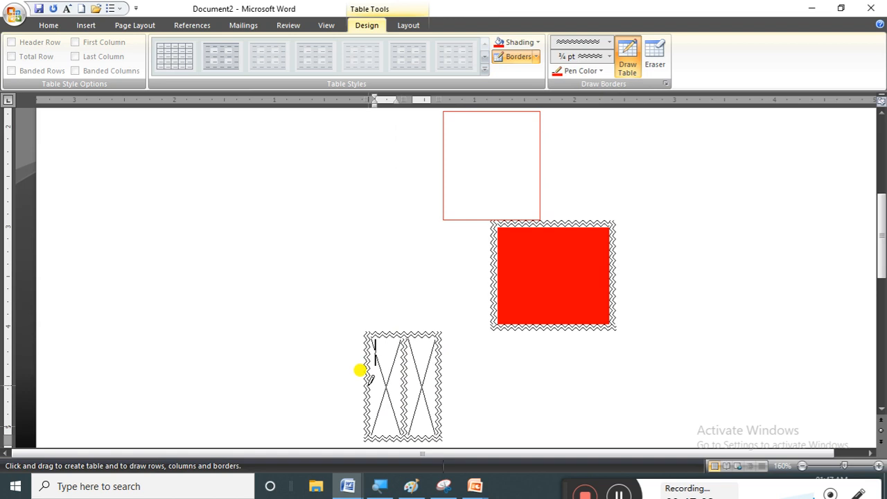
pyautogui.moveTo(359, 371); pyautogui.dragTo(426, 362)
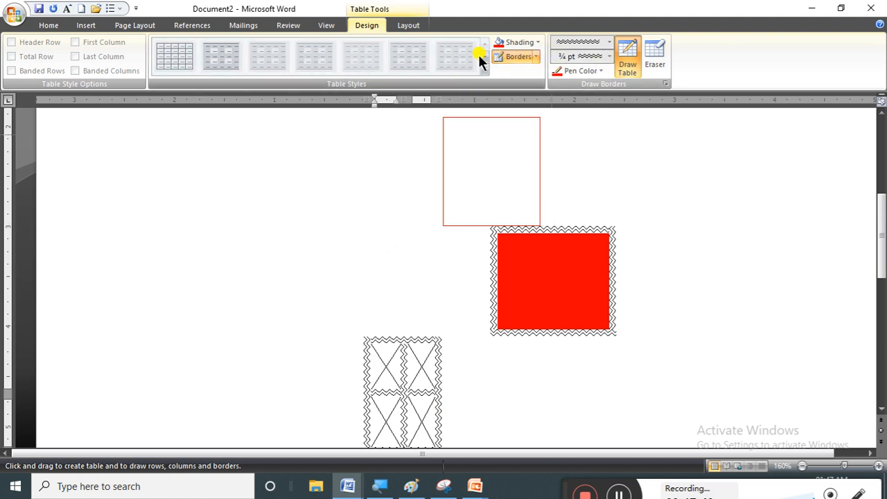
# Step: Turn off View Gridlines for the tables and show the drawing gridlines across the page
pyautogui.click(41, 25)
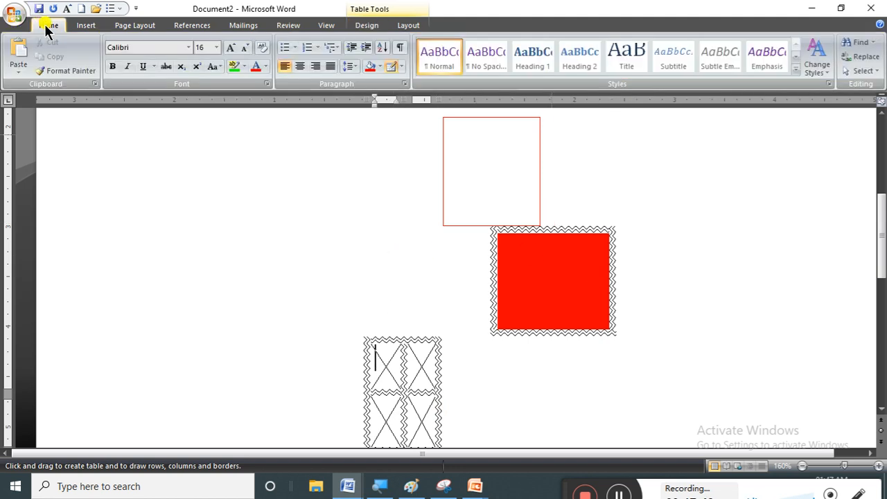
pyautogui.click(402, 65)
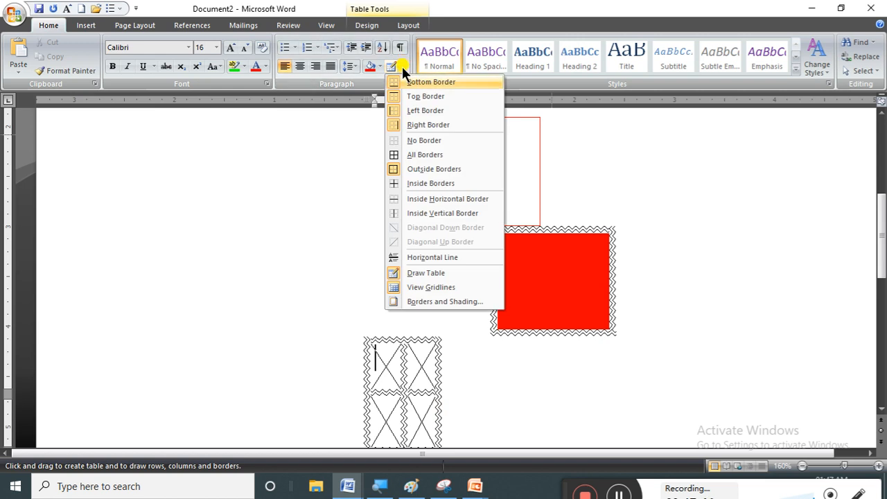
pyautogui.click(432, 288)
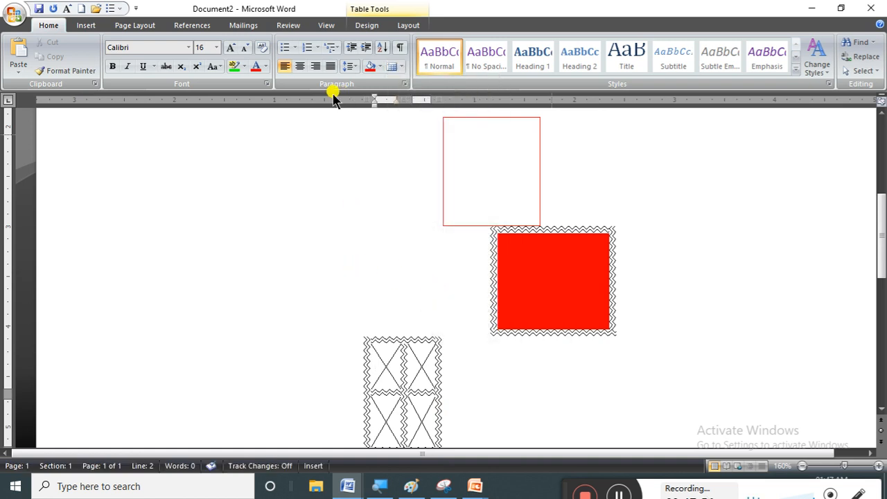
pyautogui.click(326, 26)
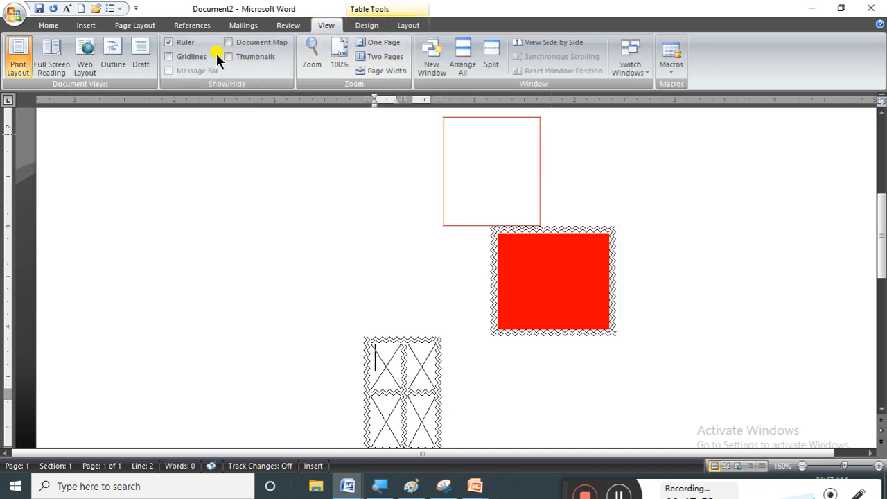
pyautogui.click(168, 56)
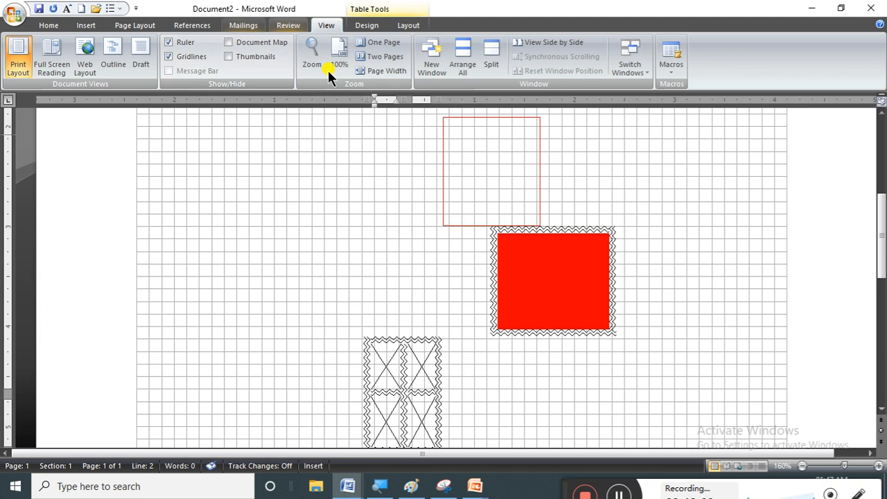
pyautogui.click(48, 31)
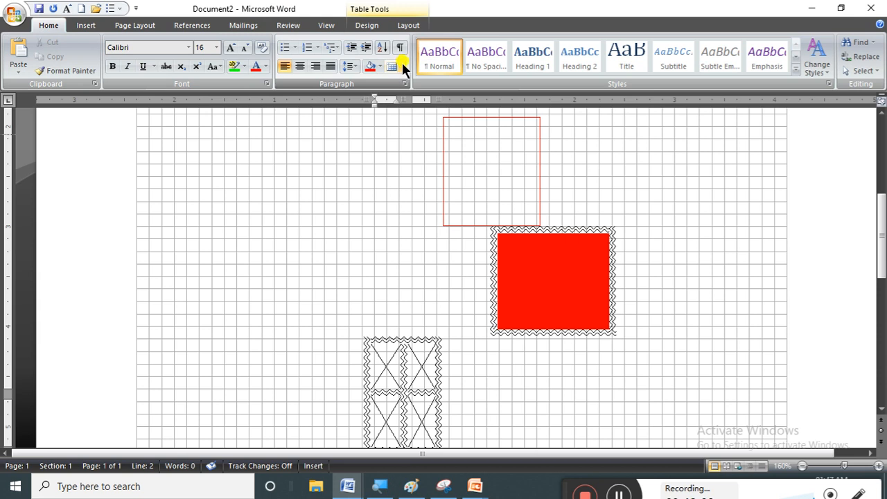
pyautogui.click(402, 67)
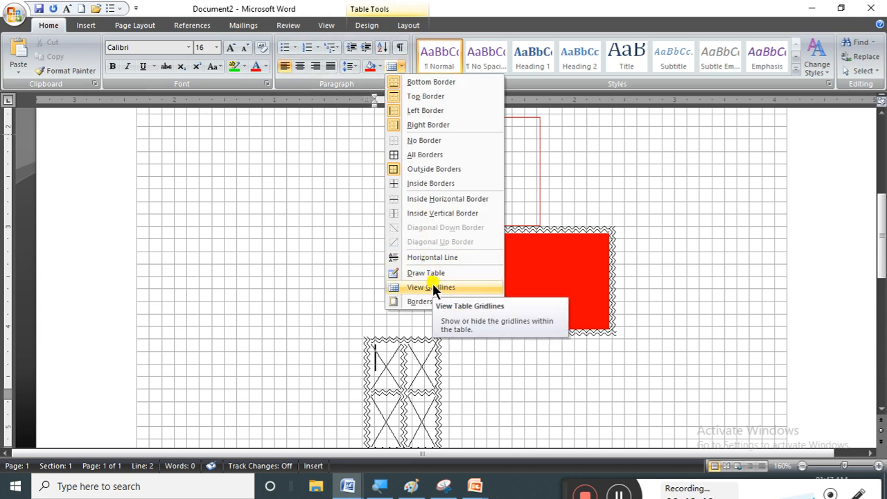
pyautogui.press('Escape')
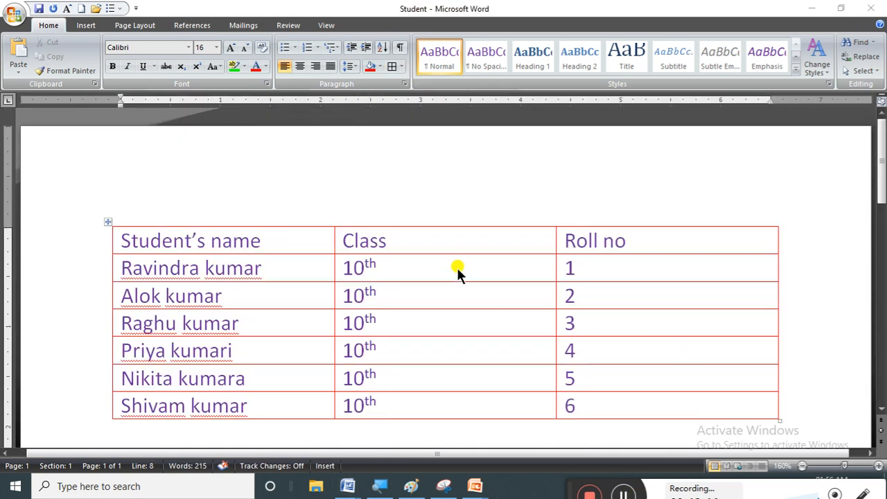
# Step: Draw a single-cell table about 0.6 inch wide above the student table's Roll no column with a ½ pt triple-line pen
pyautogui.click(354, 278)
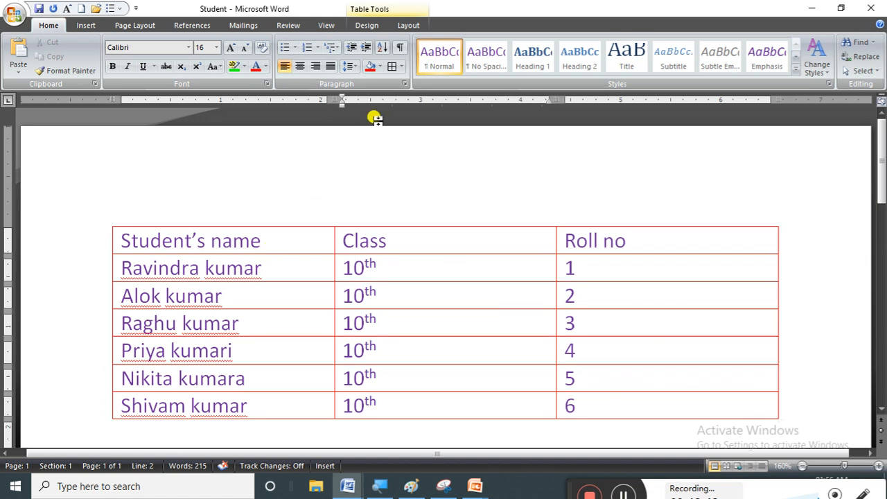
pyautogui.click(368, 26)
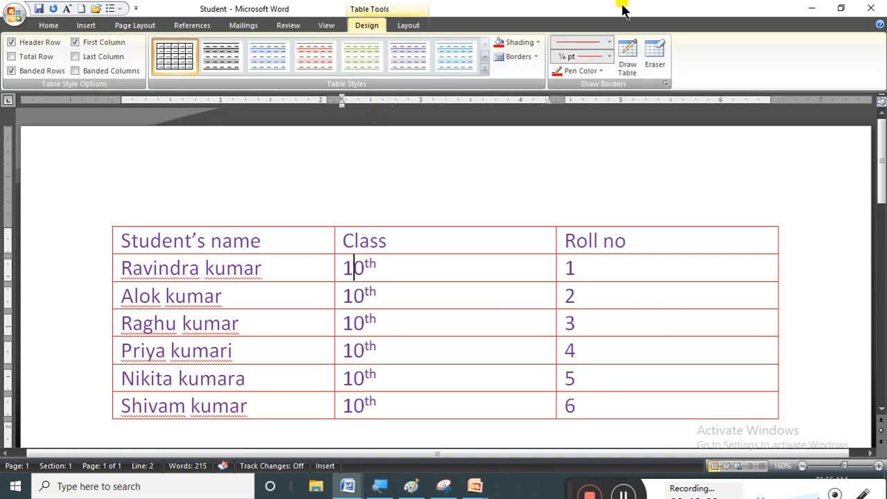
pyautogui.click(613, 45)
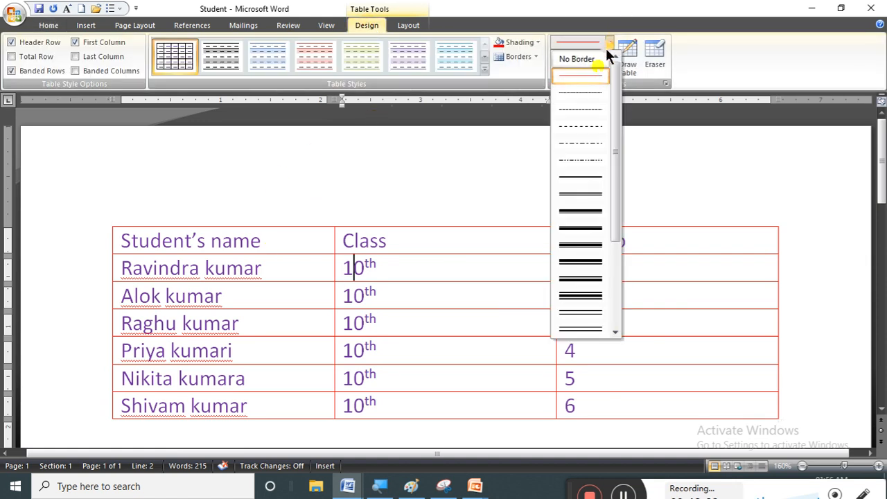
pyautogui.click(583, 193)
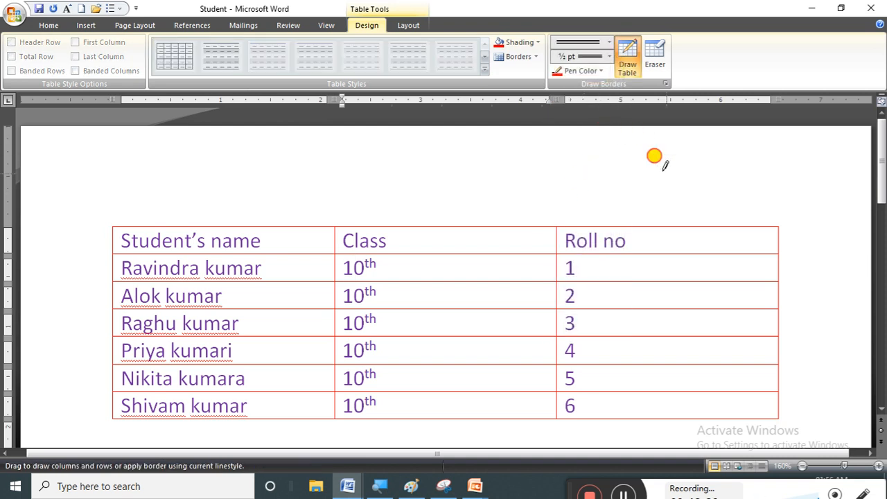
pyautogui.moveTo(624, 168)
pyautogui.mouseDown()
pyautogui.moveTo(671, 219)
pyautogui.moveTo(699, 219)
pyautogui.moveTo(679, 221)
pyautogui.mouseUp()
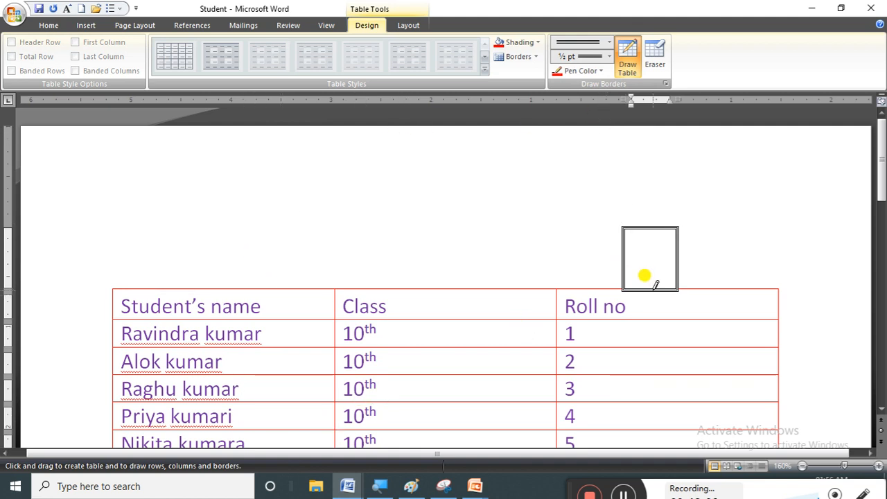
# Step: Draw three separate triple-lined single-cell tables below the underlined text on page 2, extending the last one with a wider surrounding table
pyautogui.moveTo(883, 165); pyautogui.dragTo(882, 298)
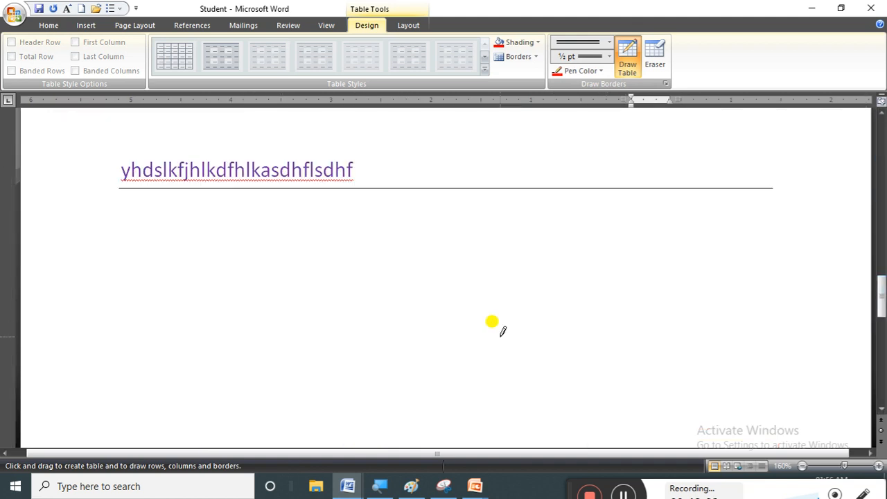
pyautogui.press('Escape')
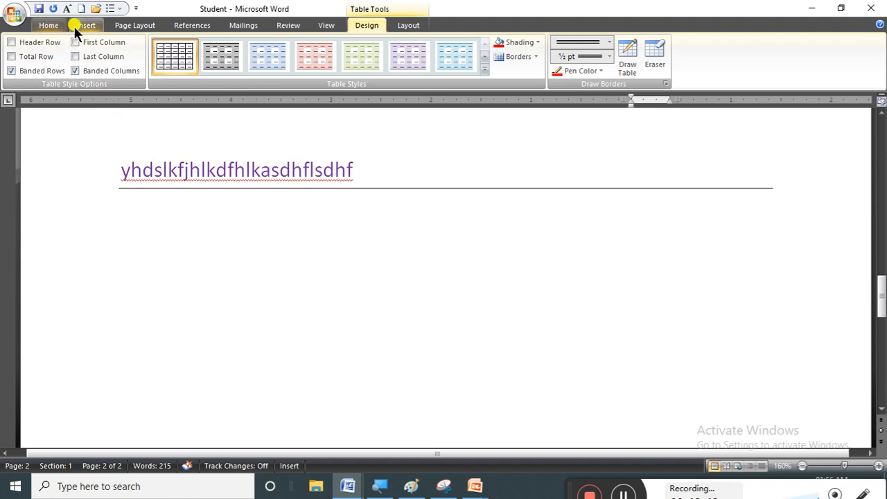
pyautogui.click(49, 25)
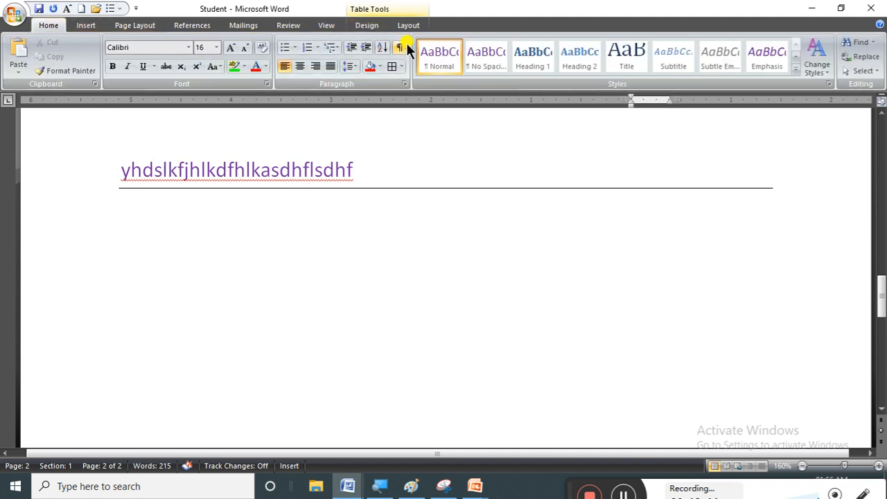
pyautogui.click(405, 65)
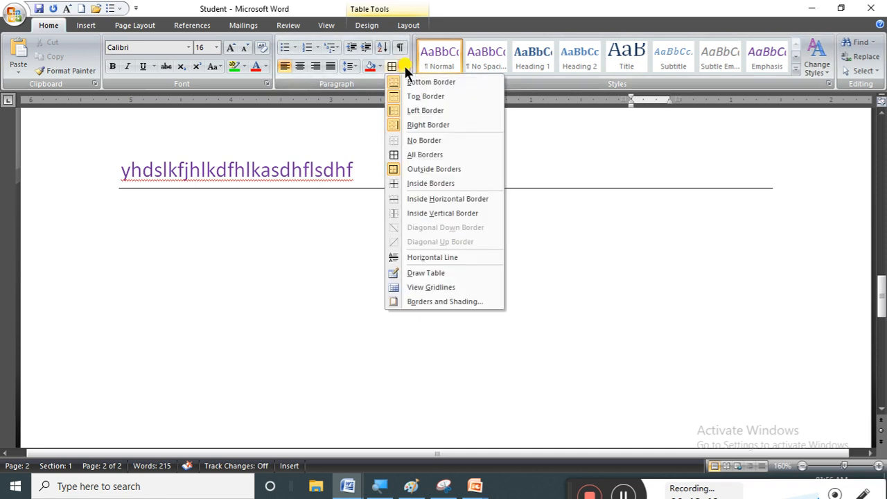
pyautogui.click(440, 272)
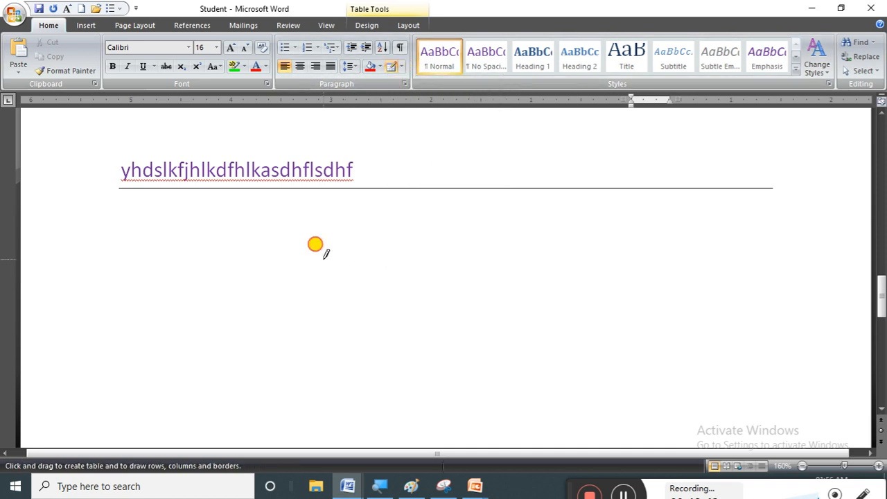
pyautogui.moveTo(323, 260)
pyautogui.mouseDown()
pyautogui.moveTo(410, 317)
pyautogui.moveTo(412, 329)
pyautogui.mouseUp()
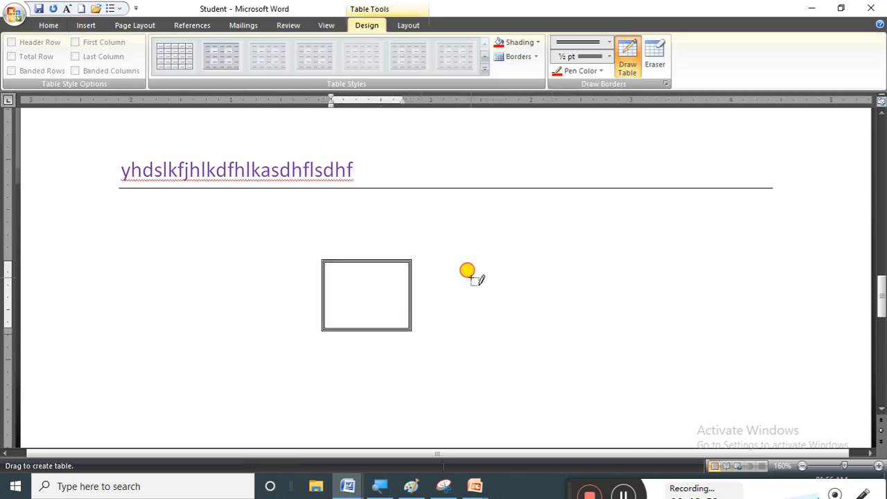
pyautogui.moveTo(470, 279); pyautogui.dragTo(525, 344)
pyautogui.moveTo(640, 281); pyautogui.dragTo(697, 333)
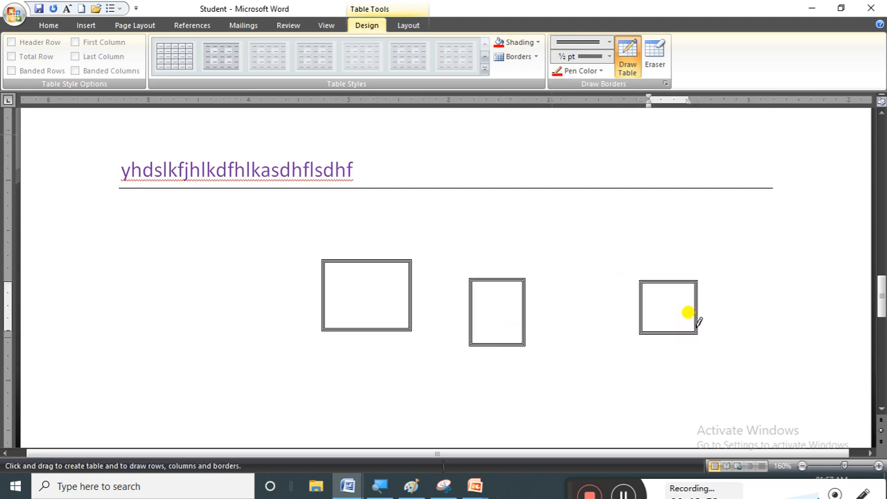
pyautogui.moveTo(644, 327)
pyautogui.mouseDown()
pyautogui.moveTo(739, 282)
pyautogui.moveTo(765, 281)
pyautogui.mouseUp()
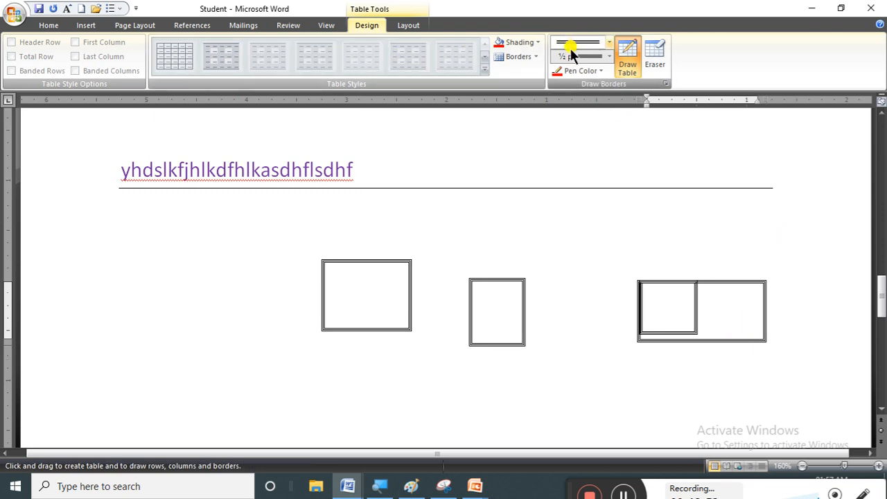
# Step: Set the pen style to No Border and draw several borderless tables around the triple-lined ones
pyautogui.click(608, 41)
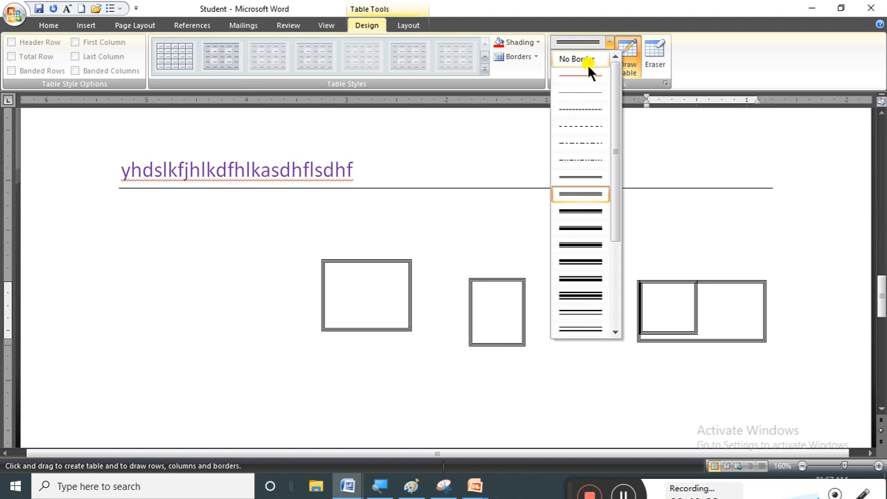
pyautogui.click(590, 61)
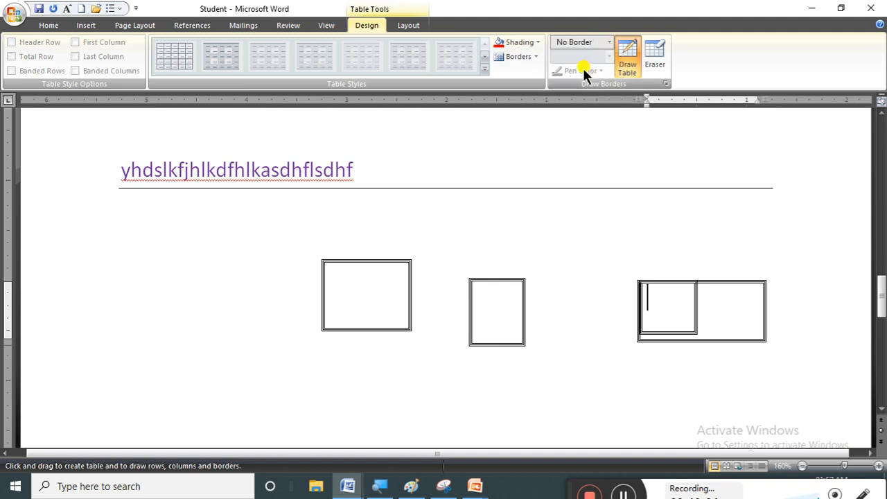
pyautogui.moveTo(499, 230); pyautogui.dragTo(557, 269)
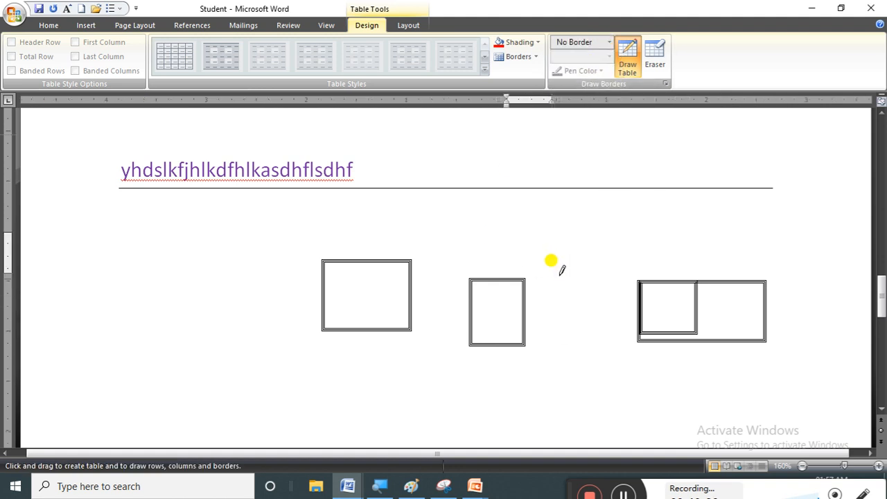
pyautogui.moveTo(366, 356); pyautogui.dragTo(465, 407)
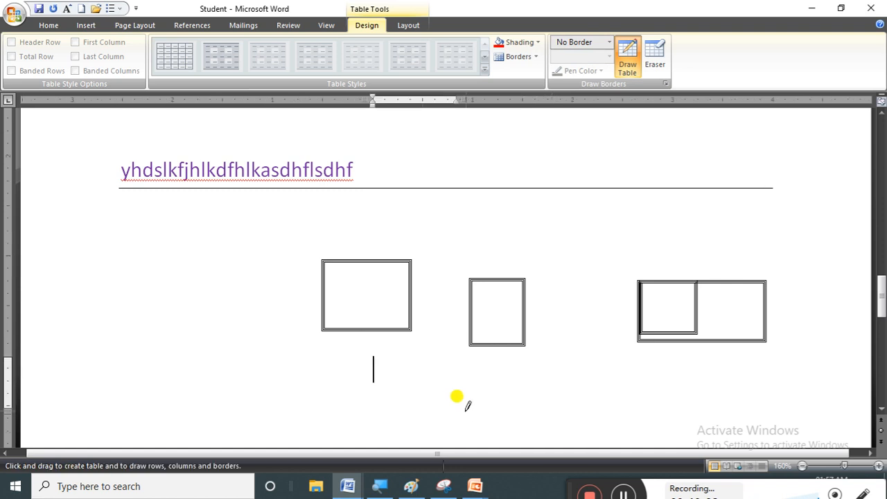
pyautogui.moveTo(298, 399); pyautogui.dragTo(208, 308)
pyautogui.click(206, 312)
pyautogui.moveTo(340, 401); pyautogui.dragTo(452, 450)
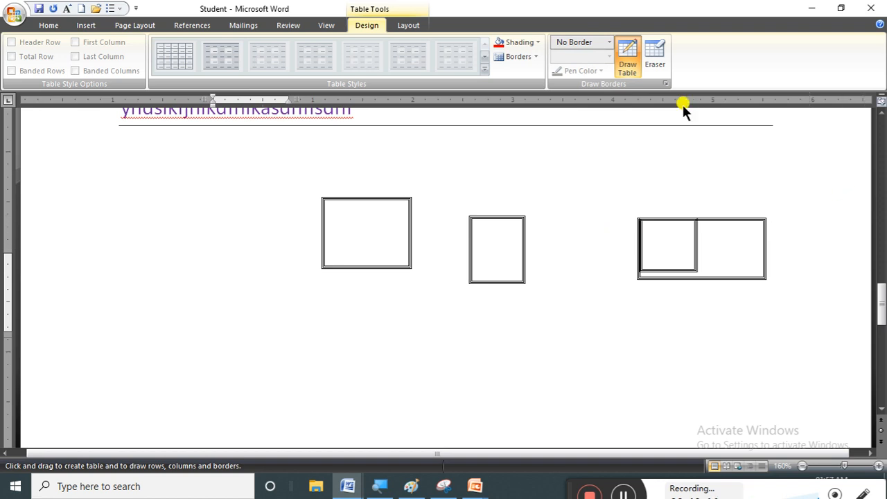
# Step: Draw tables in the empty area beside and below the triple-lined ones with a ¼ pt single red line
pyautogui.click(609, 42)
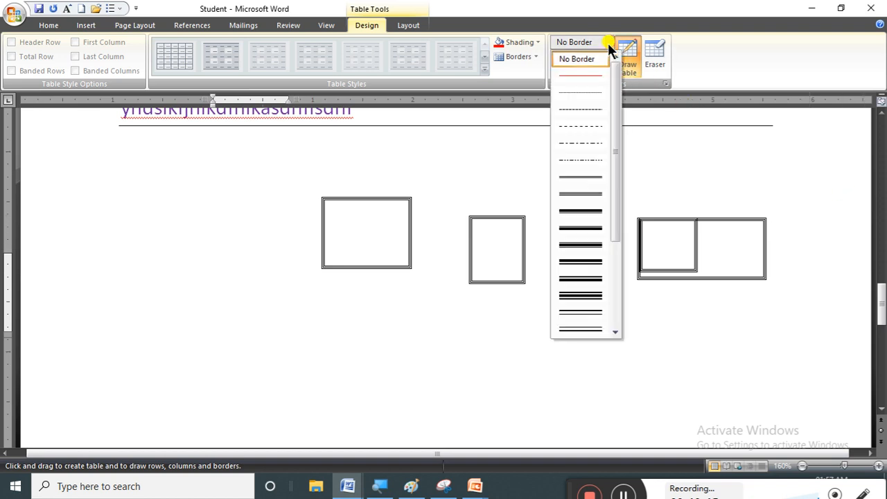
pyautogui.click(573, 79)
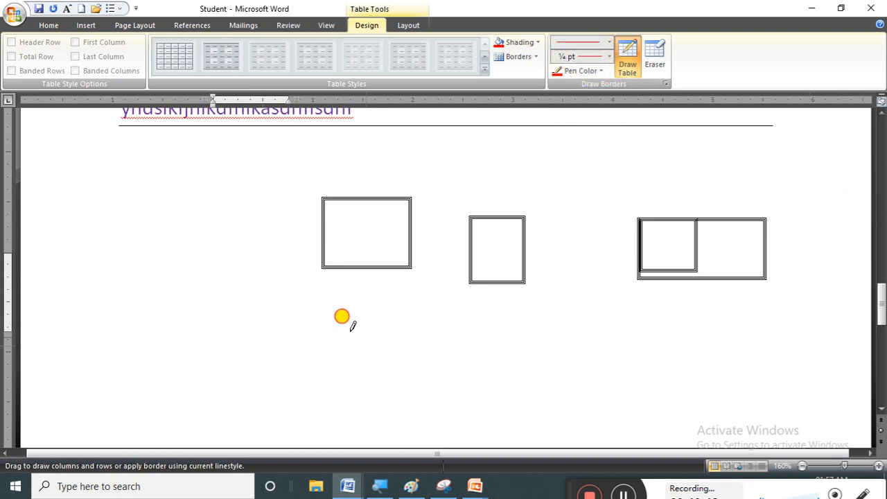
pyautogui.moveTo(331, 320)
pyautogui.mouseDown()
pyautogui.moveTo(410, 384)
pyautogui.moveTo(532, 391)
pyautogui.moveTo(361, 381)
pyautogui.mouseUp()
pyautogui.moveTo(133, 360); pyautogui.dragTo(227, 407)
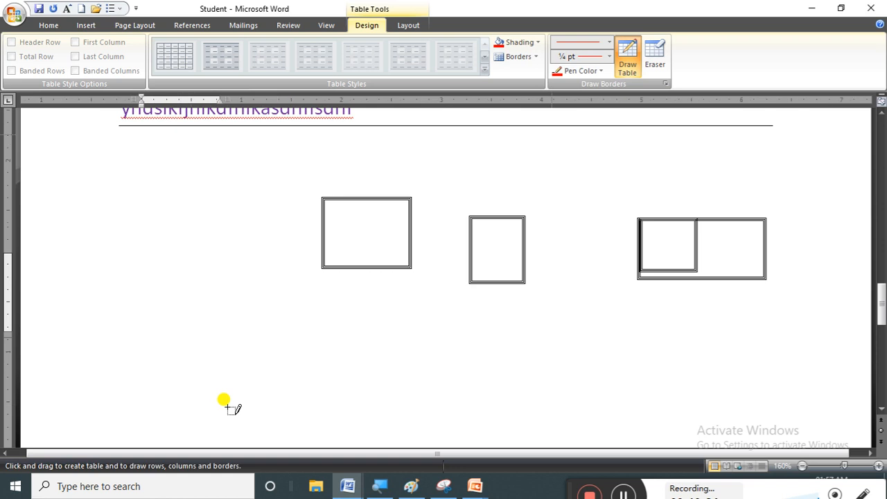
pyautogui.moveTo(169, 251); pyautogui.dragTo(234, 296)
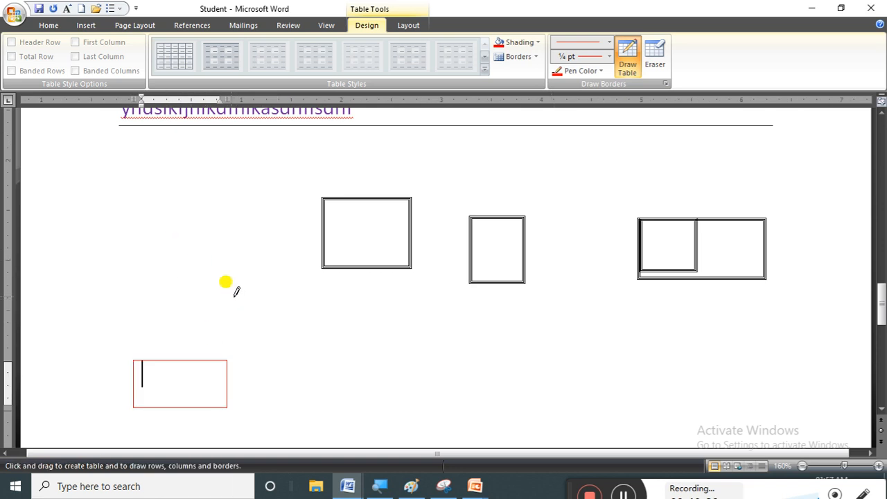
pyautogui.moveTo(109, 269); pyautogui.dragTo(215, 328)
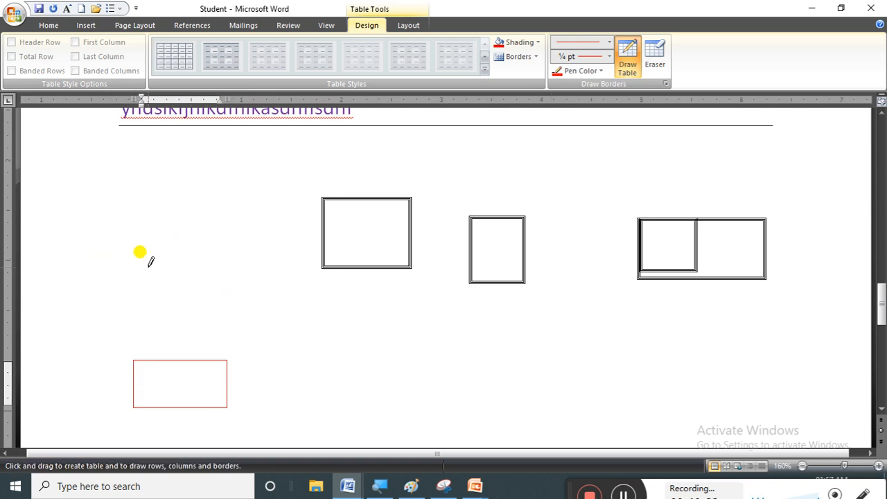
pyautogui.moveTo(147, 265)
pyautogui.mouseDown()
pyautogui.moveTo(183, 308)
pyautogui.moveTo(206, 317)
pyautogui.mouseUp()
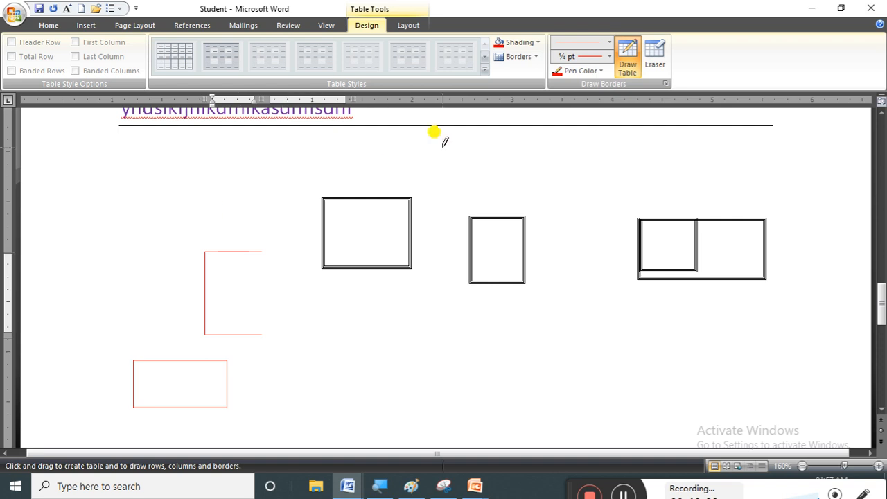
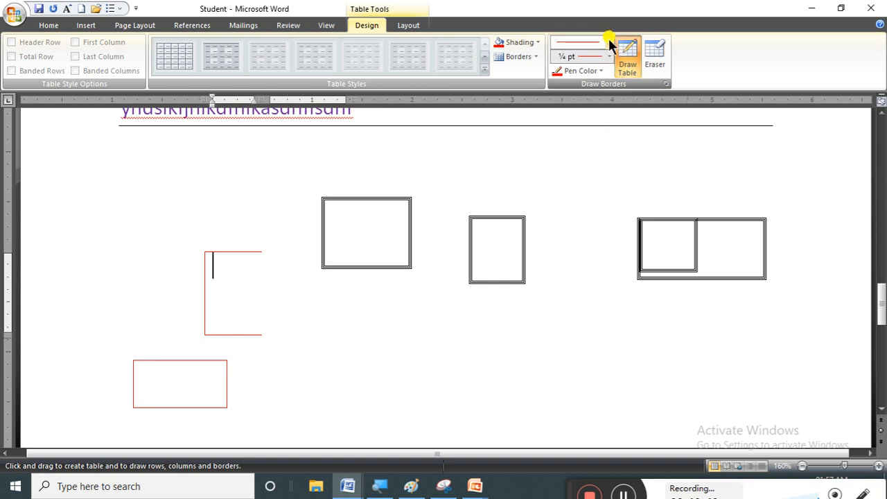
pyautogui.click(595, 70)
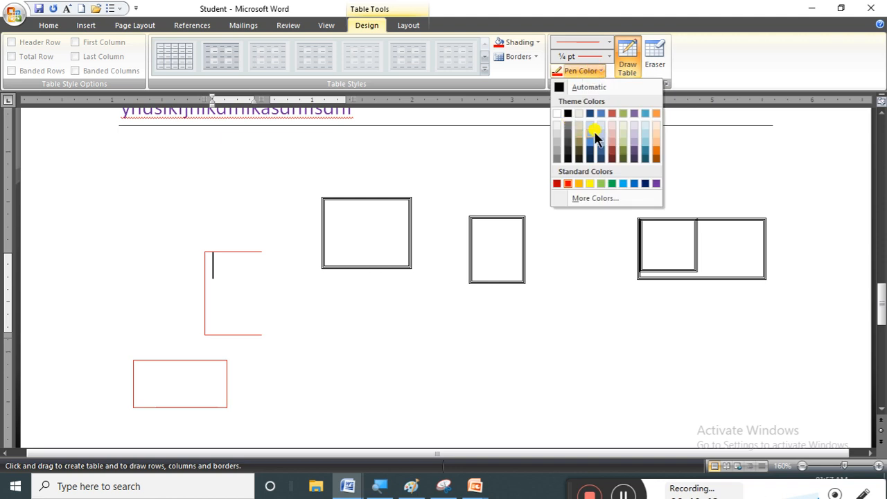
pyautogui.click(429, 305)
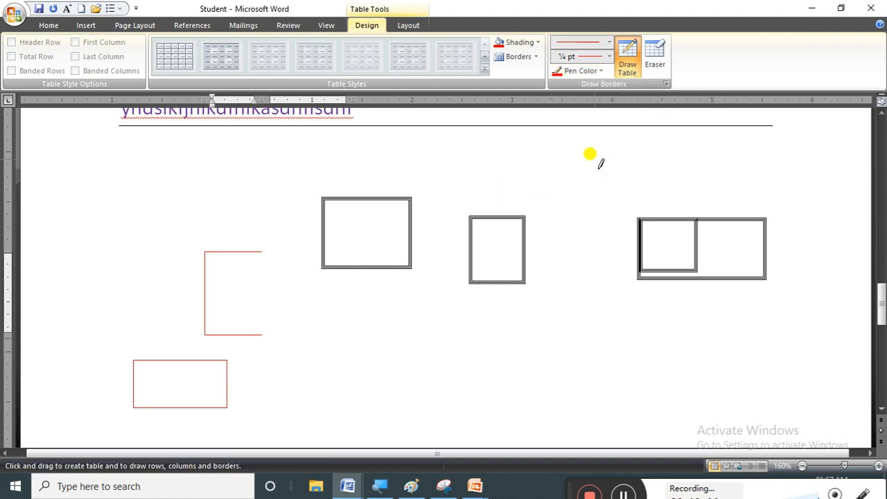
pyautogui.click(536, 57)
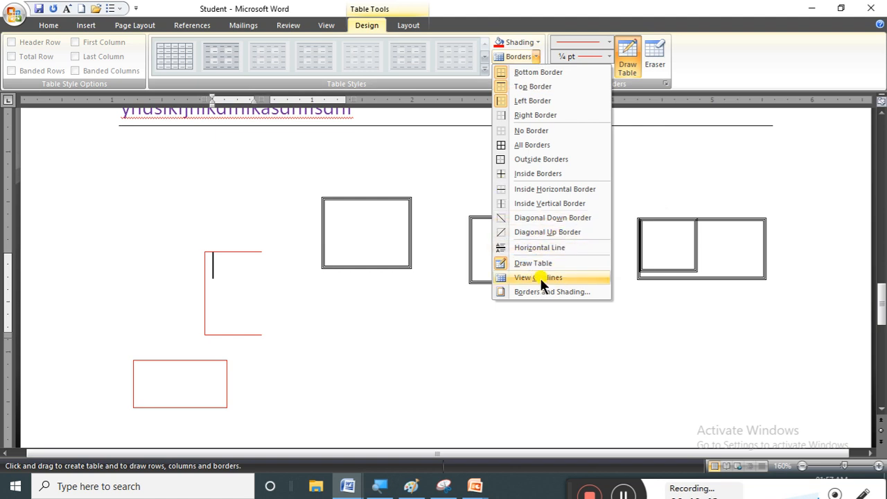
pyautogui.click(676, 301)
# Step: Select the student table together with the small triple-lined table above it and apply No Border to both
pyautogui.moveTo(884, 318)
pyautogui.mouseDown()
pyautogui.moveTo(879, 137)
pyautogui.moveTo(881, 170)
pyautogui.mouseUp()
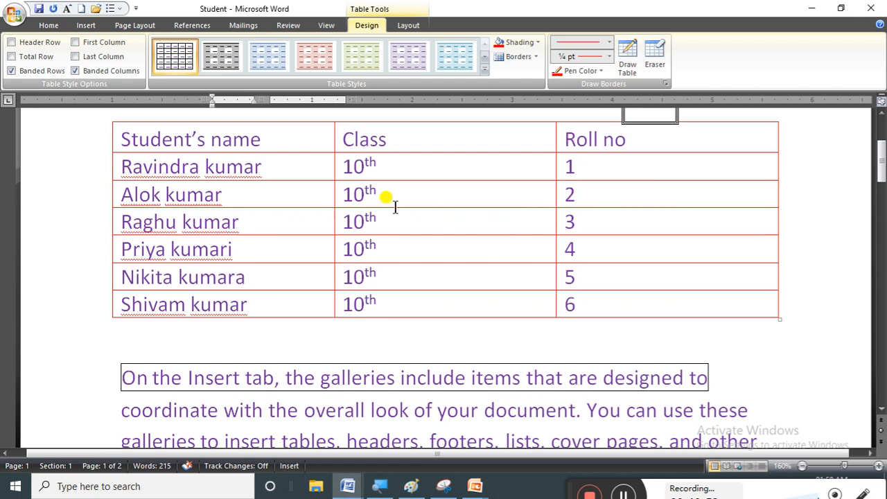
pyautogui.click(105, 127)
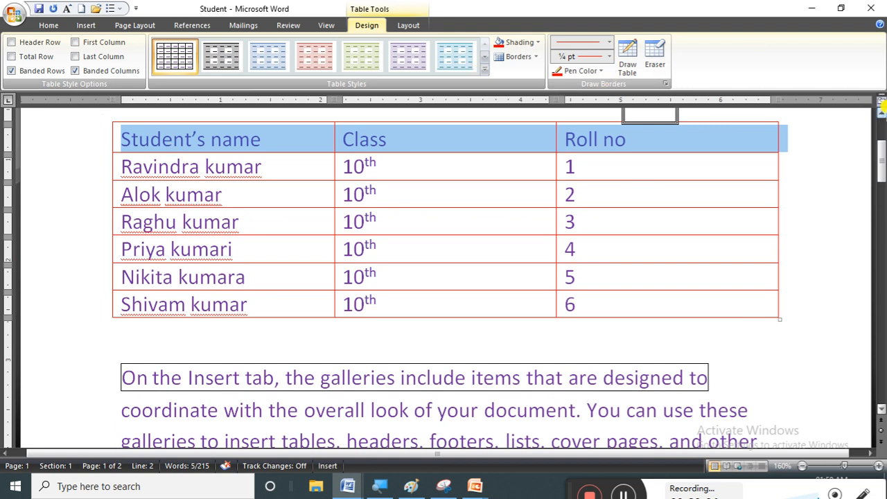
pyautogui.moveTo(881, 149); pyautogui.dragTo(868, 138)
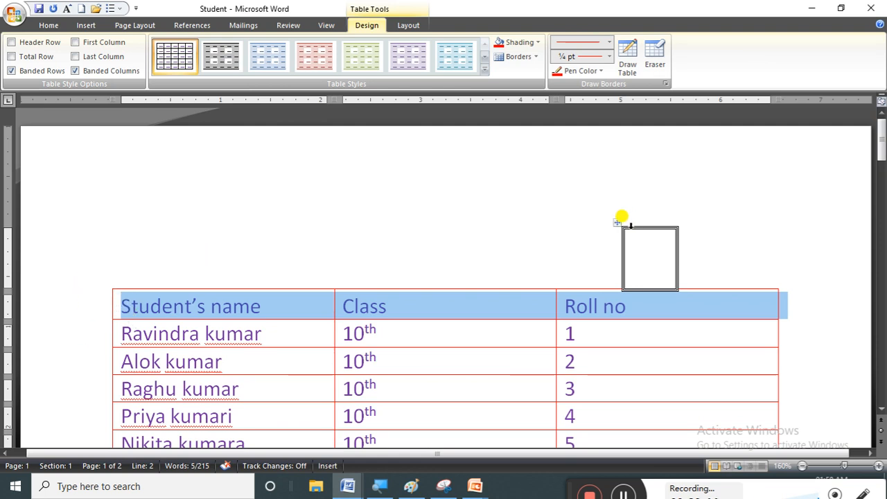
pyautogui.click(617, 223)
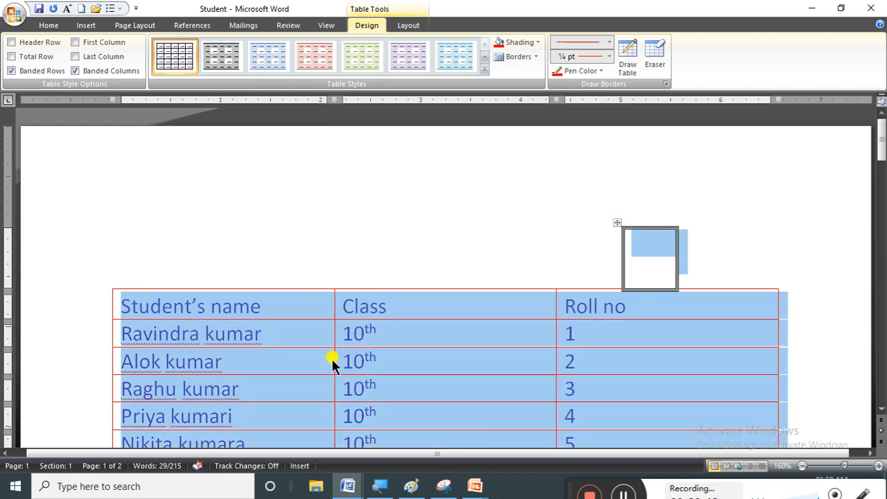
pyautogui.click(536, 57)
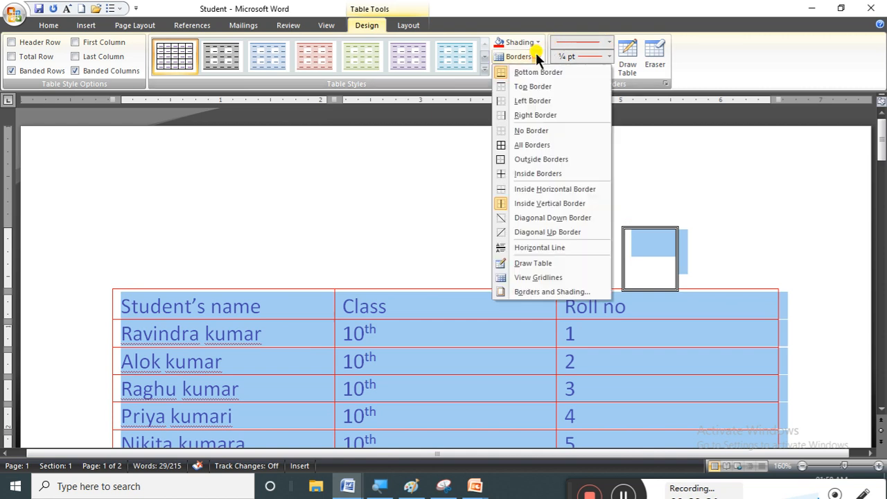
pyautogui.click(534, 132)
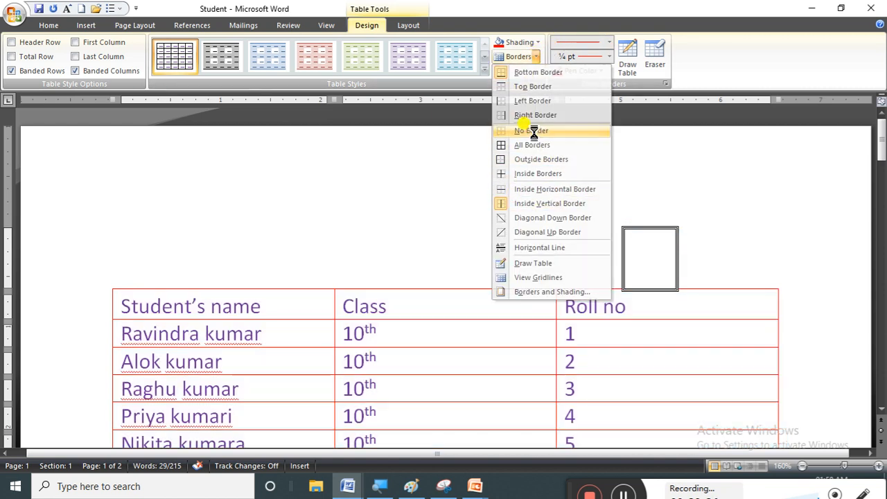
pyautogui.click(436, 251)
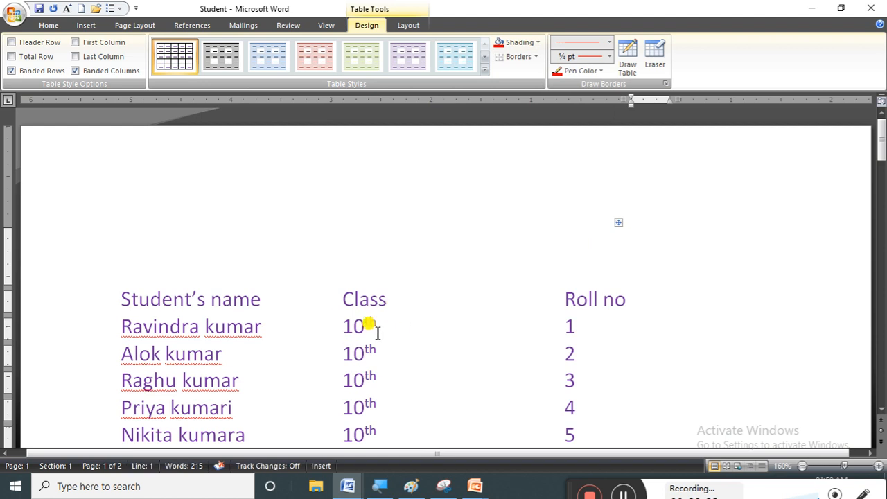
# Step: Select the student table with the small table above it and turn on View Gridlines
pyautogui.click(161, 299)
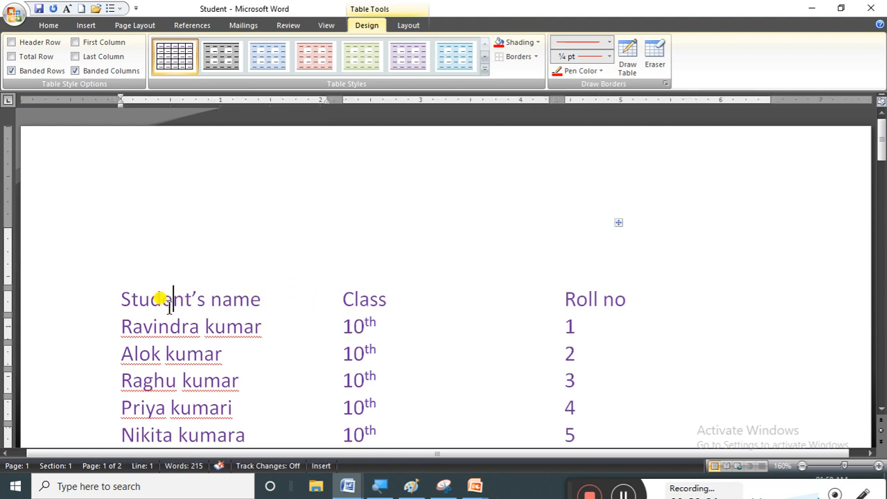
pyautogui.click(617, 222)
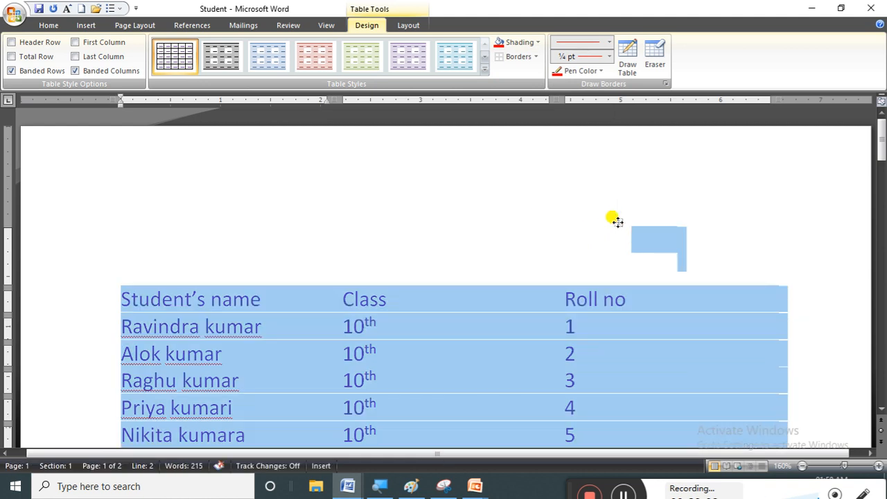
pyautogui.click(532, 59)
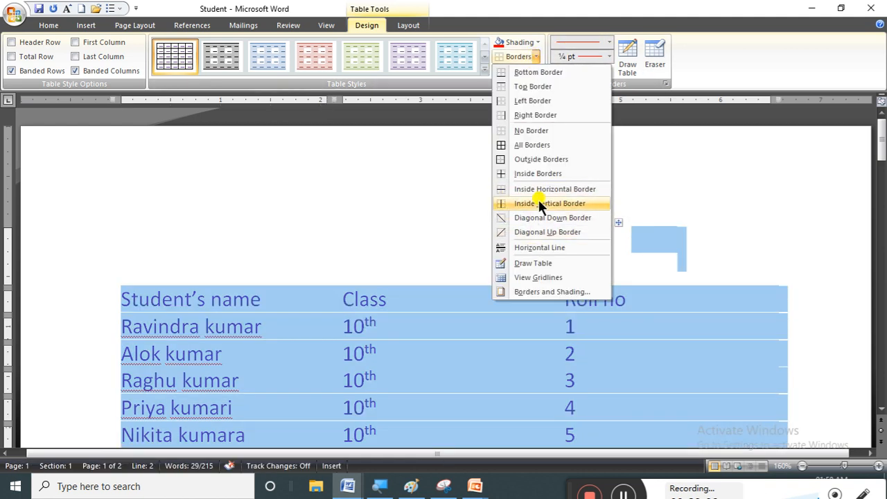
pyautogui.click(538, 278)
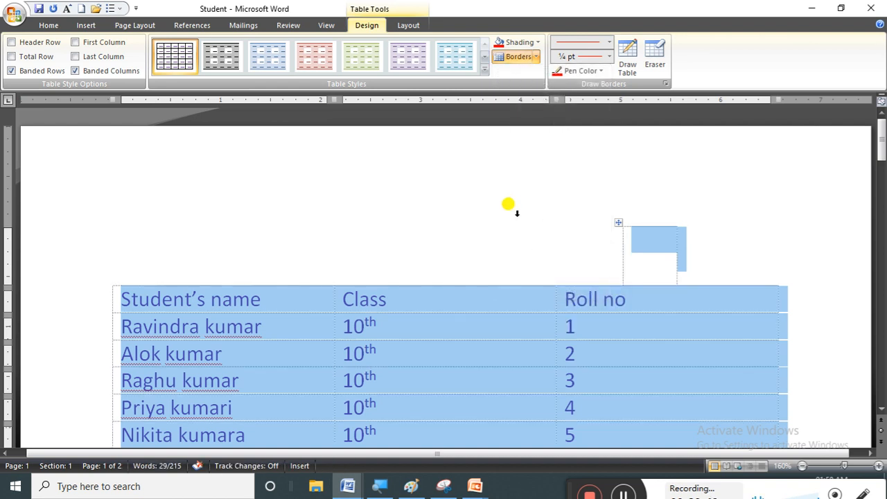
pyautogui.click(848, 358)
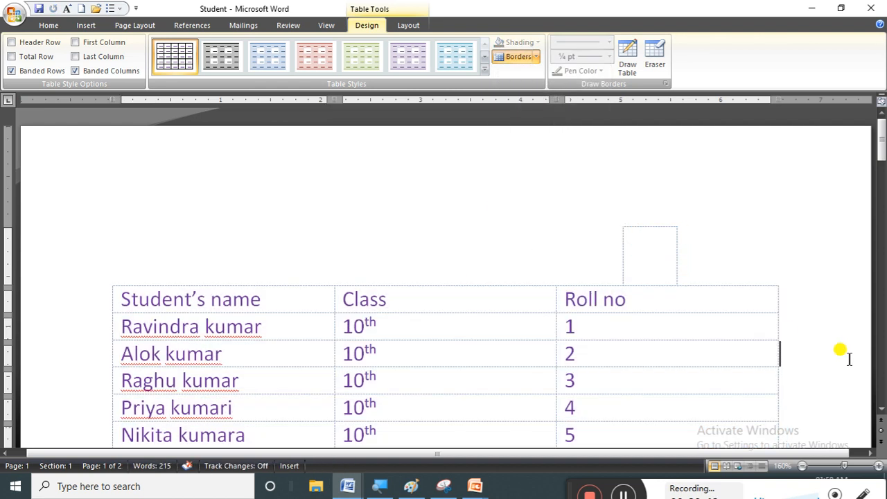
# Step: Reselect both tables, turn View Gridlines off and switch it back on
pyautogui.click(614, 354)
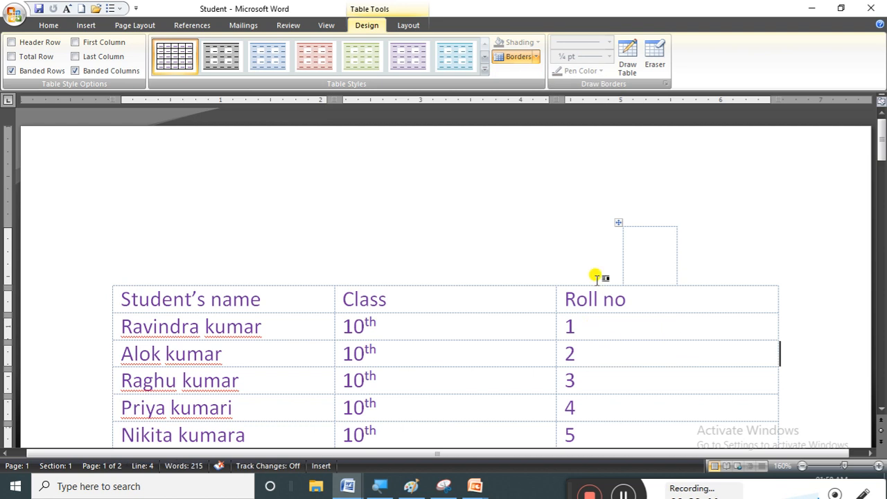
pyautogui.click(619, 222)
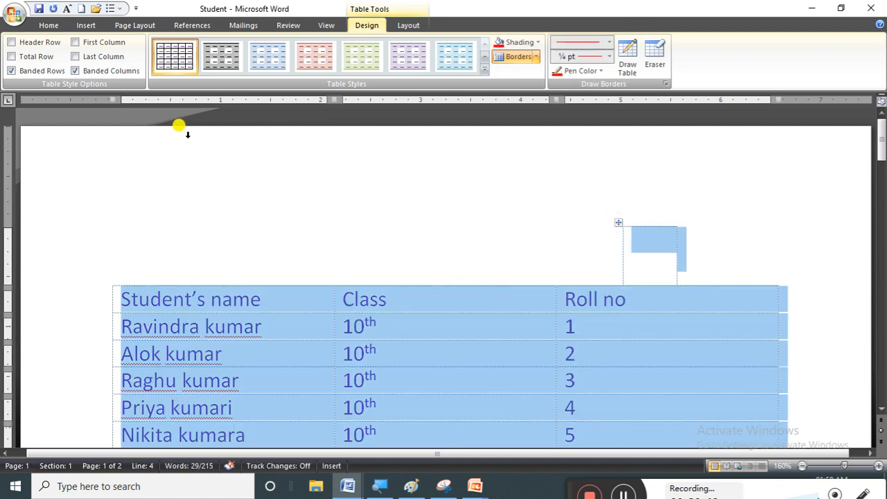
pyautogui.click(47, 25)
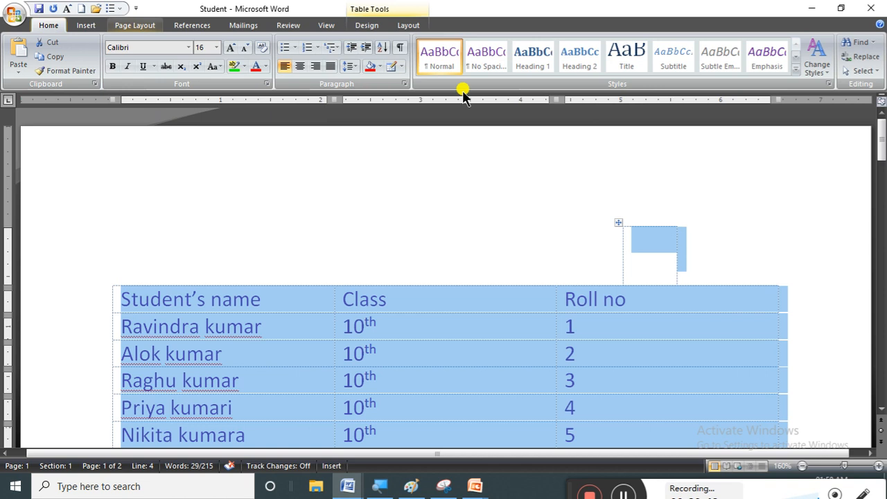
pyautogui.click(402, 65)
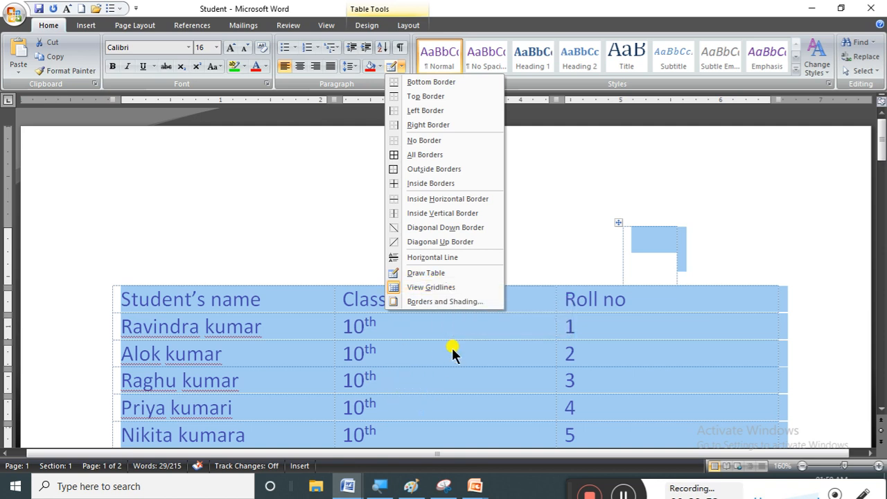
pyautogui.click(449, 287)
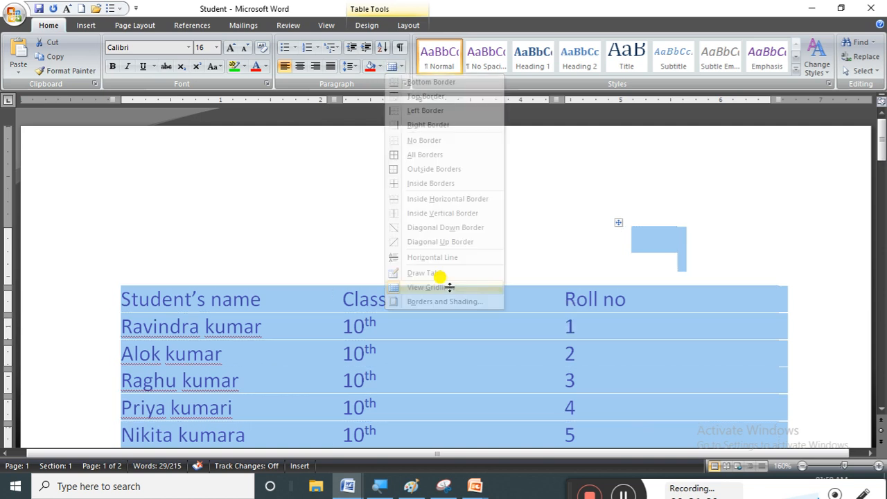
pyautogui.click(393, 66)
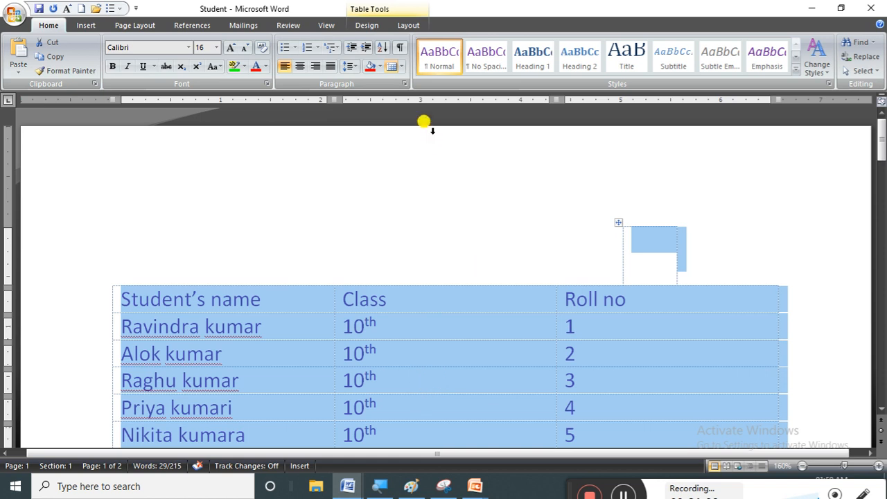
# Step: Select the entire document and delete all its content, including the tables
pyautogui.click(401, 66)
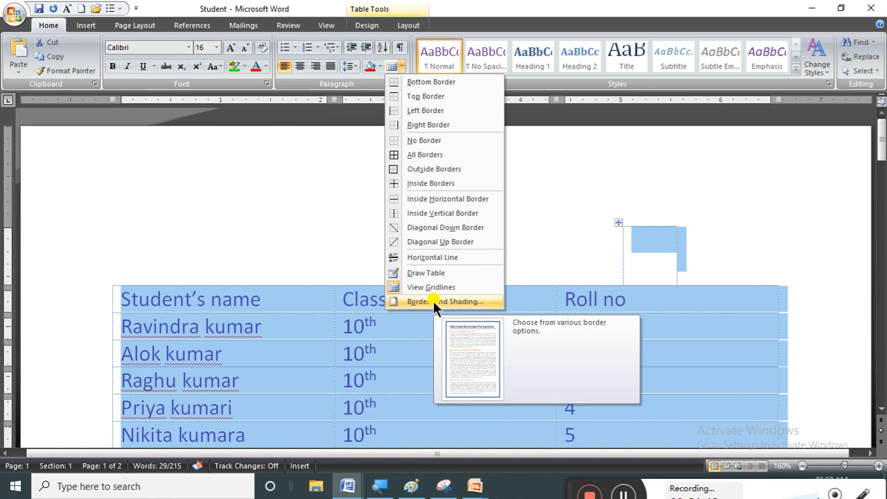
pyautogui.click(556, 249)
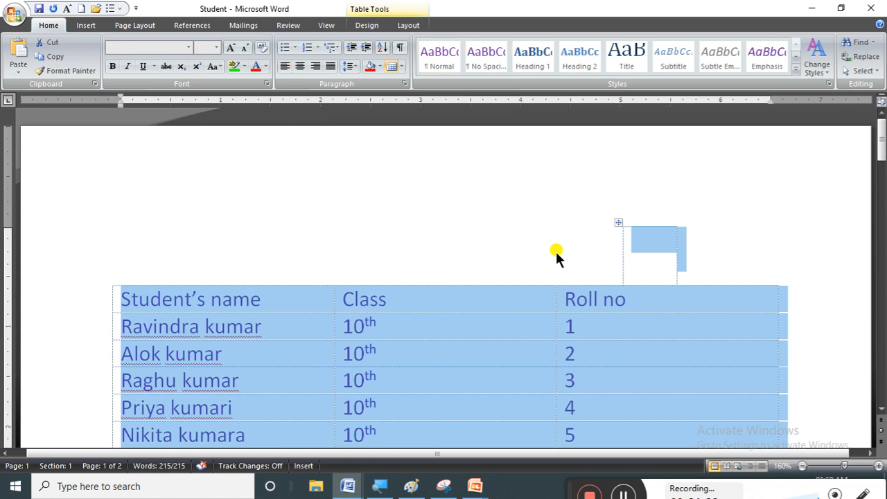
pyautogui.press('BackSpace')
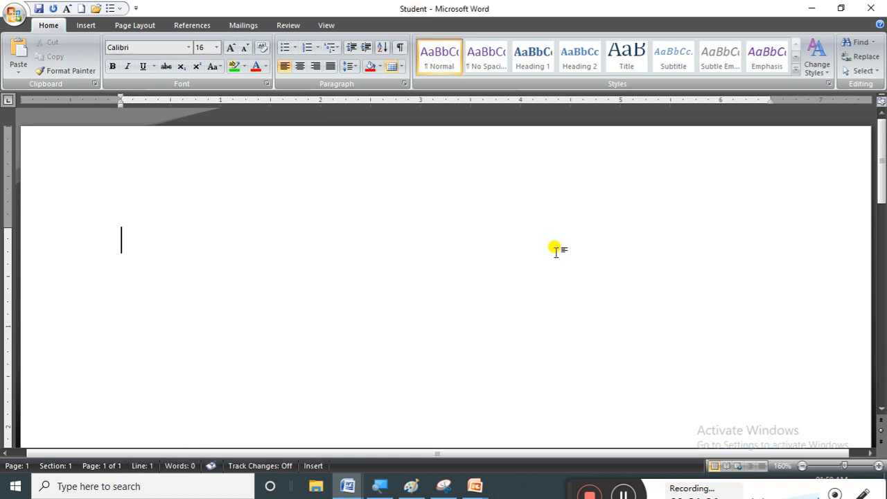
# Step: Apply a standard red fill to the empty paragraph using the Borders and Shading dialog
pyautogui.click(803, 466)
pyautogui.click(803, 466)
pyautogui.click(803, 467)
pyautogui.click(803, 467)
pyautogui.click(803, 467)
pyautogui.click(800, 468)
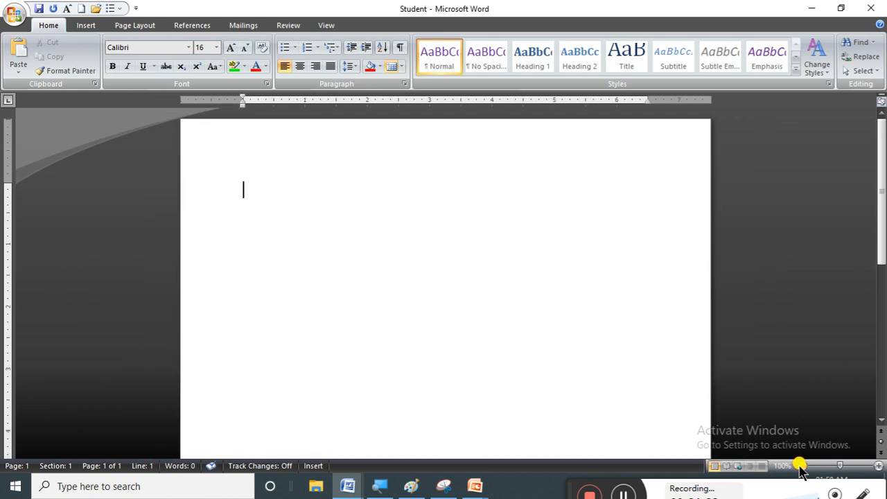
pyautogui.click(801, 468)
pyautogui.click(801, 468)
pyautogui.click(801, 468)
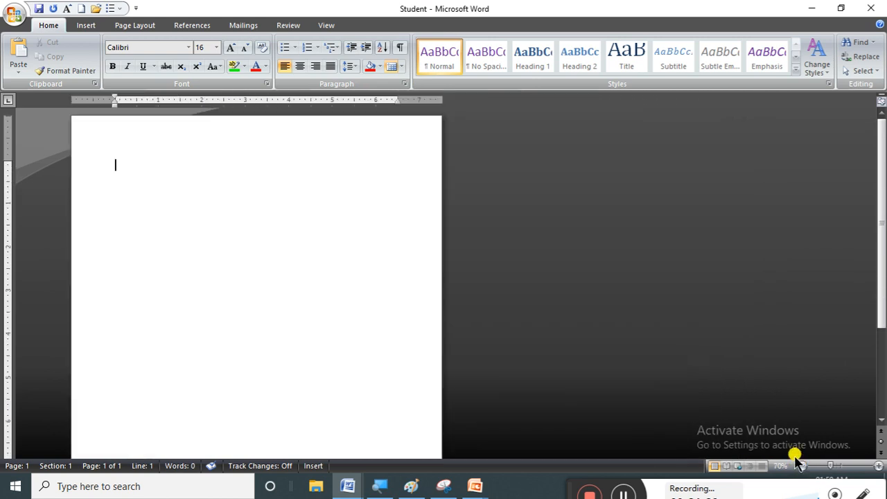
pyautogui.click(402, 66)
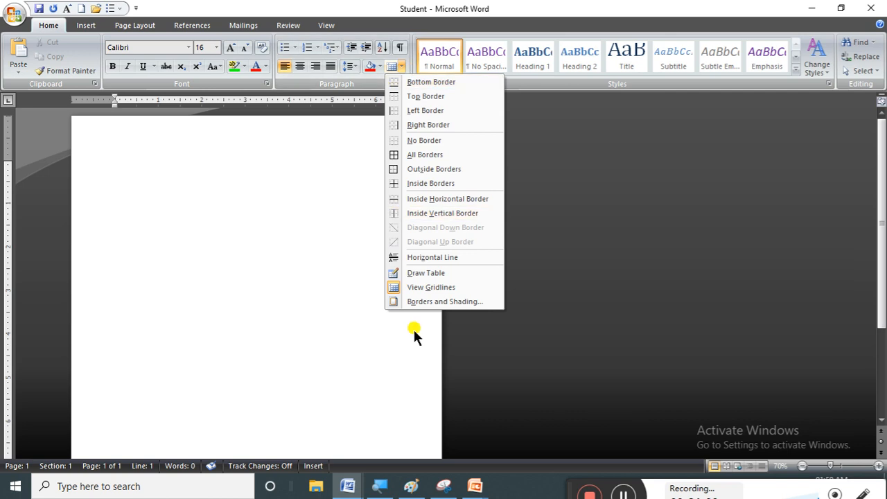
pyautogui.click(443, 305)
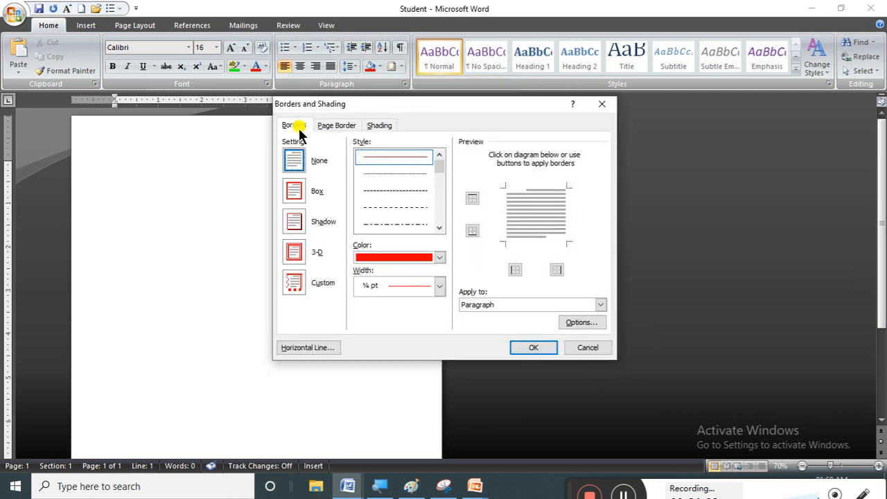
pyautogui.click(331, 128)
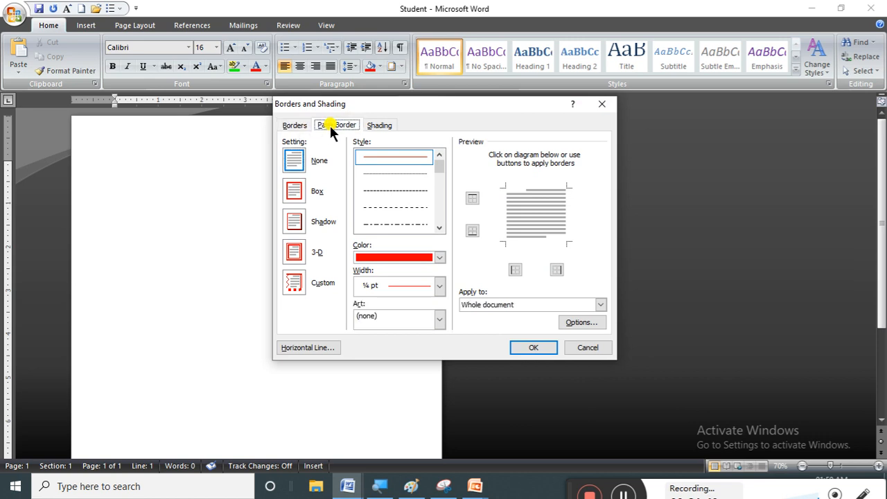
pyautogui.click(377, 125)
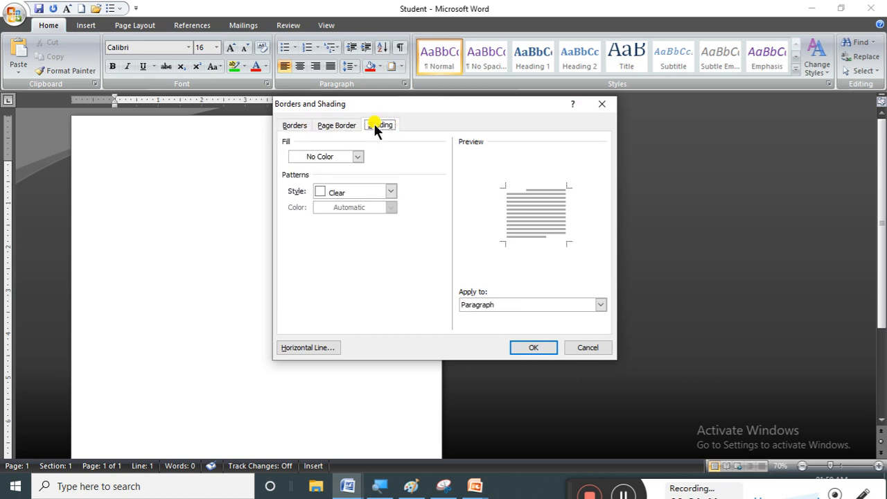
pyautogui.click(357, 157)
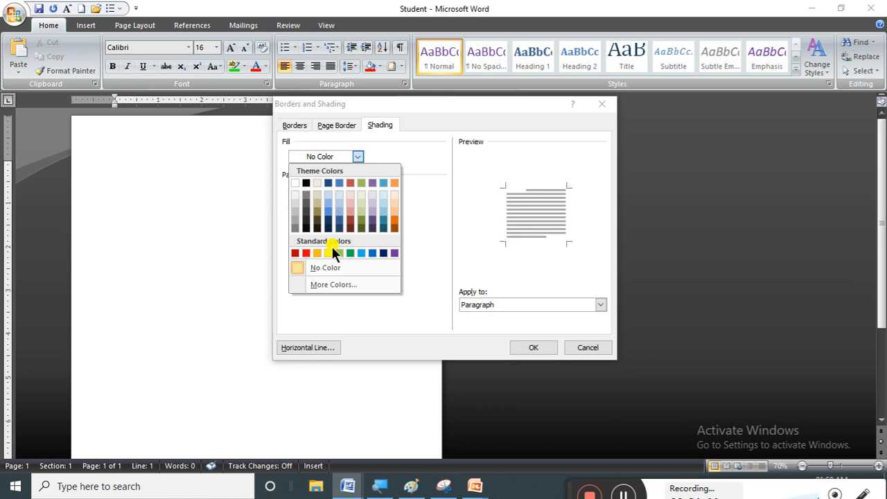
pyautogui.click(307, 253)
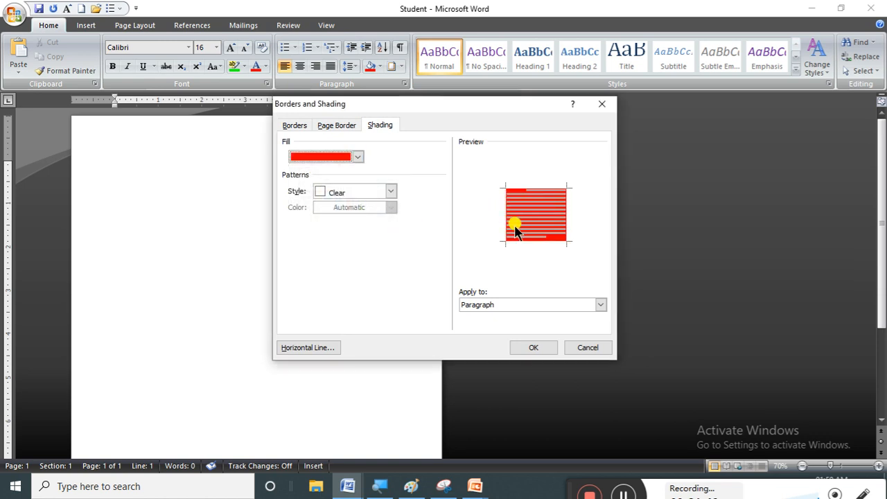
pyautogui.click(527, 346)
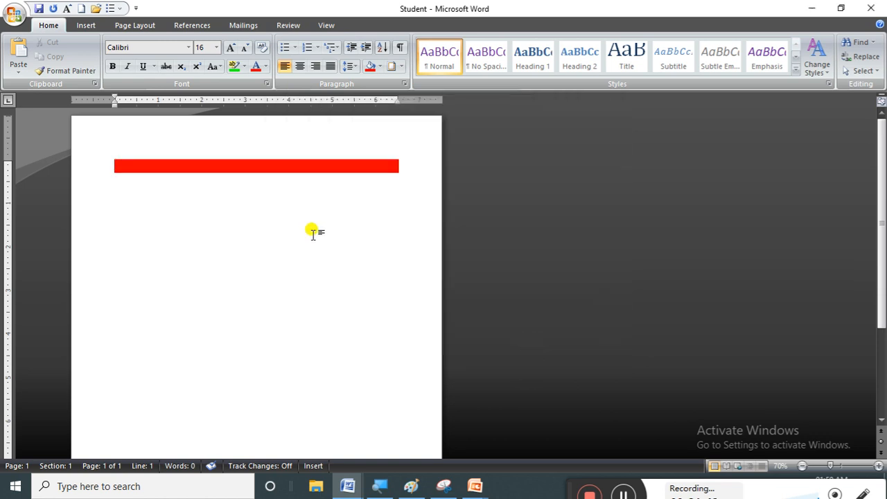
# Step: Enter the sample lines "Fdgdfg", "Dfg" and "Dfg" in the red-shaded area, ending with a blank fourth line
pyautogui.write('fdgdfg')
pyautogui.press('Return')
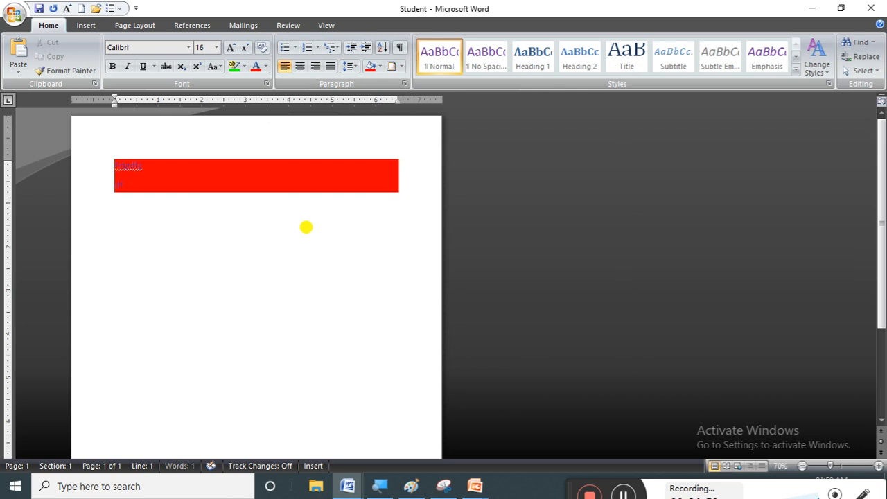
pyautogui.write('dfg')
pyautogui.press('Return')
pyautogui.write('dfg')
pyautogui.press('Return')
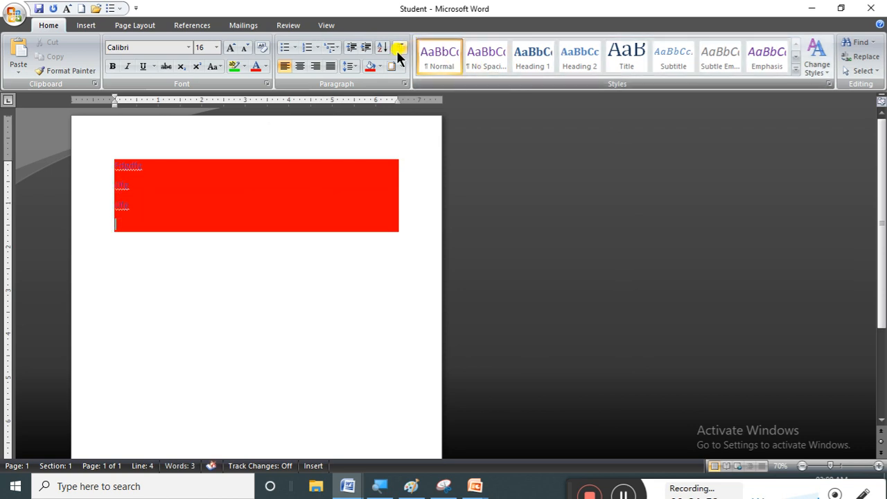
# Step: Shade the blank fourth line standard green and add a fifth line shaded light blue
pyautogui.click(379, 66)
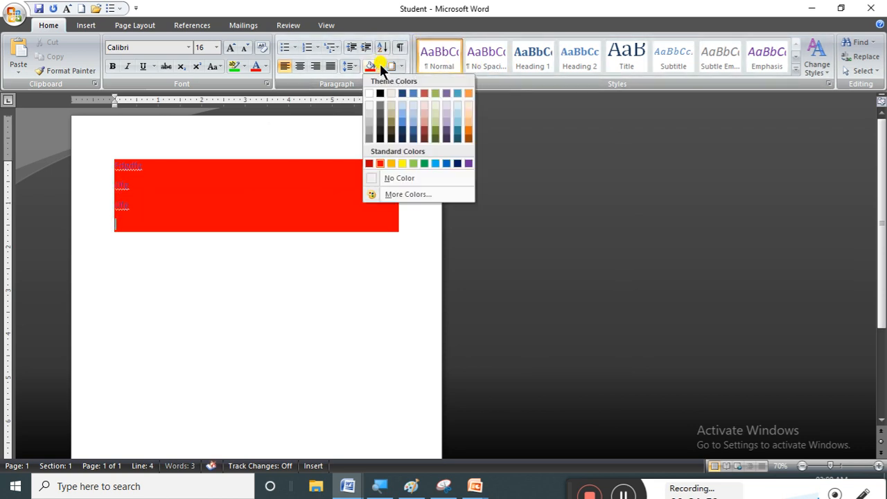
pyautogui.click(382, 163)
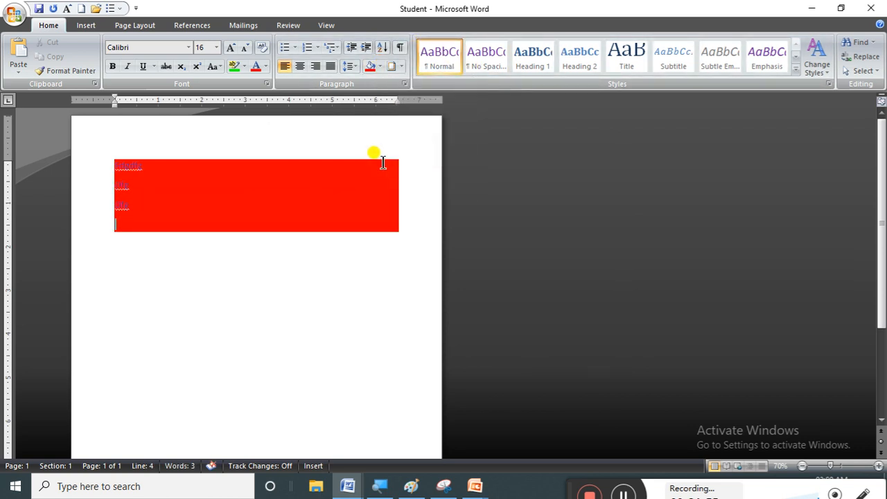
pyautogui.click(382, 66)
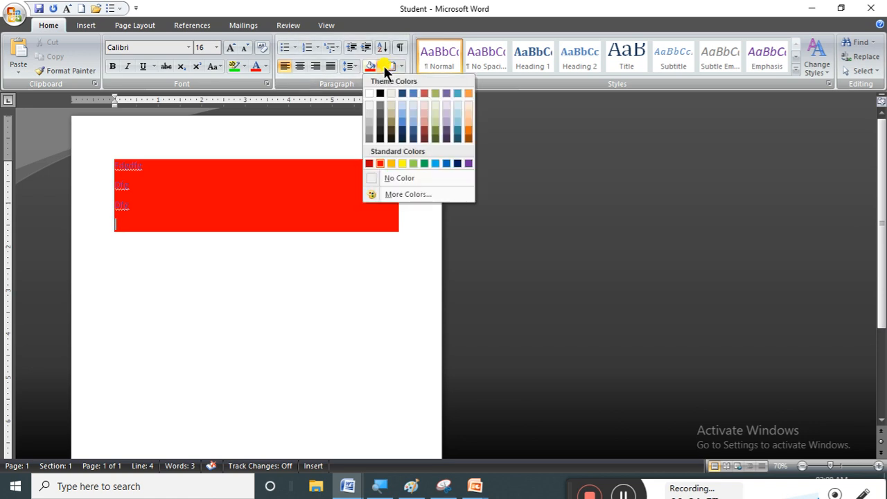
pyautogui.click(423, 163)
pyautogui.press('Return')
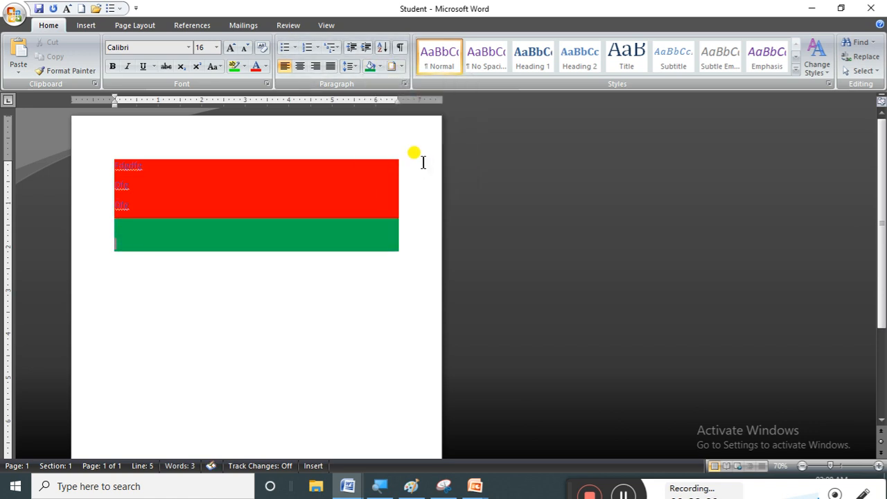
pyautogui.click(383, 62)
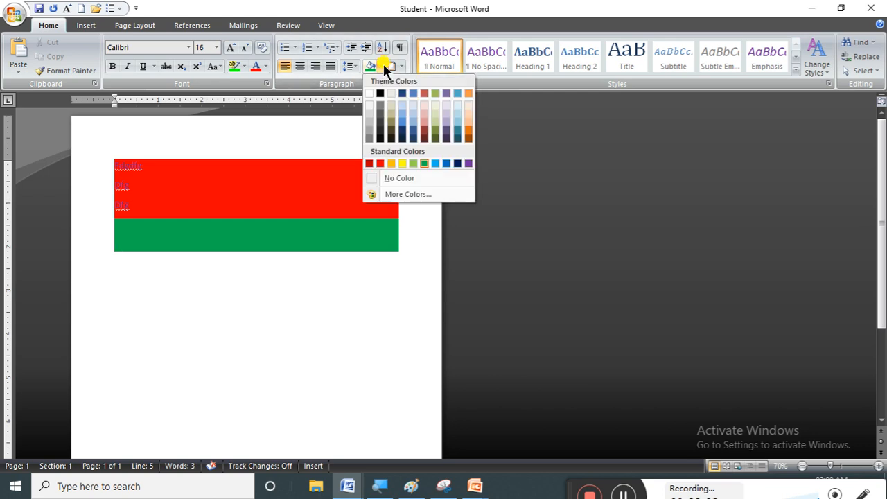
pyautogui.click(435, 163)
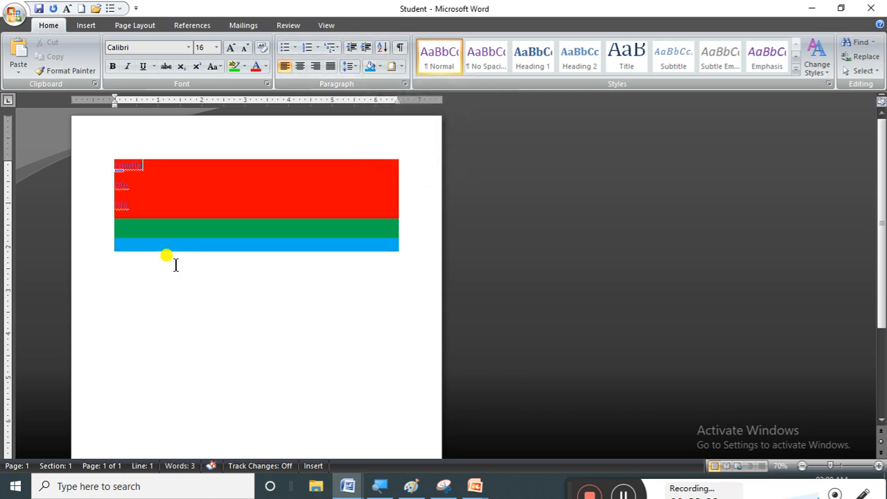
# Step: Set a custom ¼ pt red border on the red paragraphs with top, left, right and inside horizontal lines but no bottom line
pyautogui.click(380, 66)
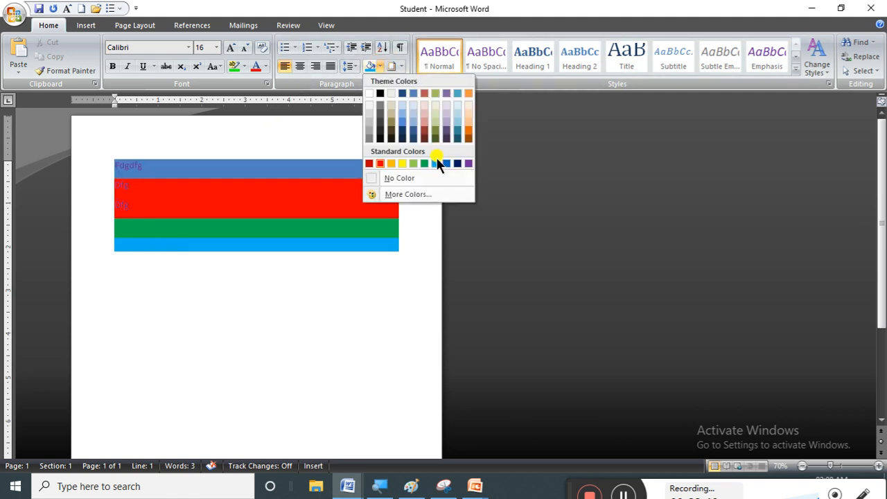
pyautogui.click(400, 70)
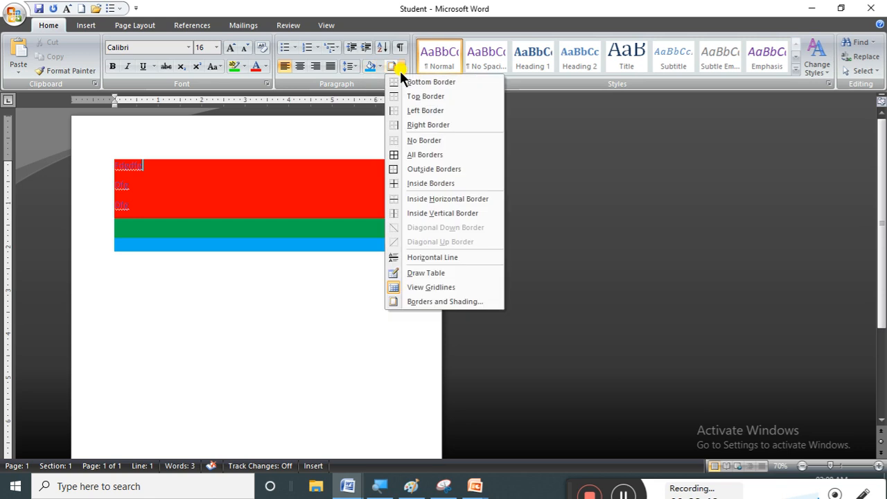
pyautogui.click(424, 301)
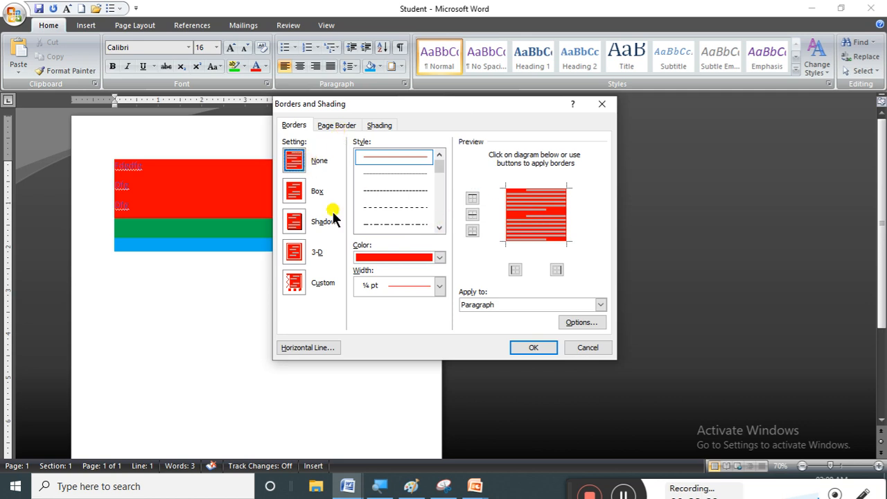
pyautogui.click(296, 192)
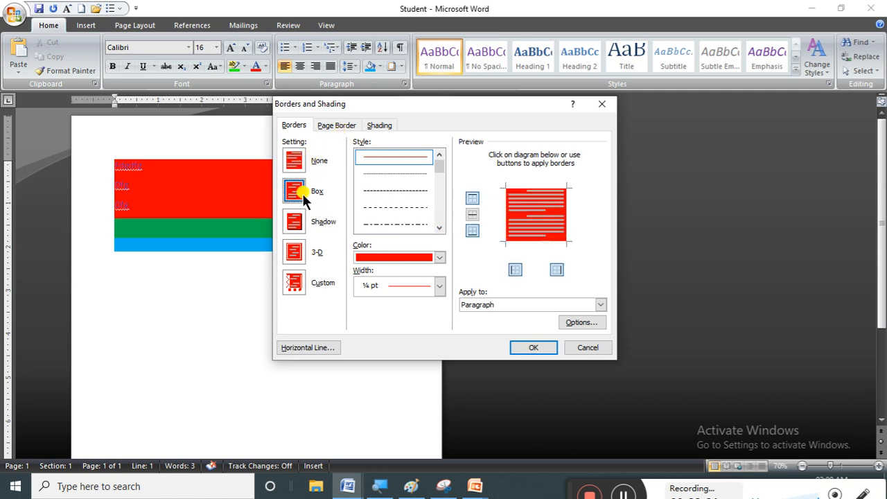
pyautogui.click(473, 199)
pyautogui.click(473, 201)
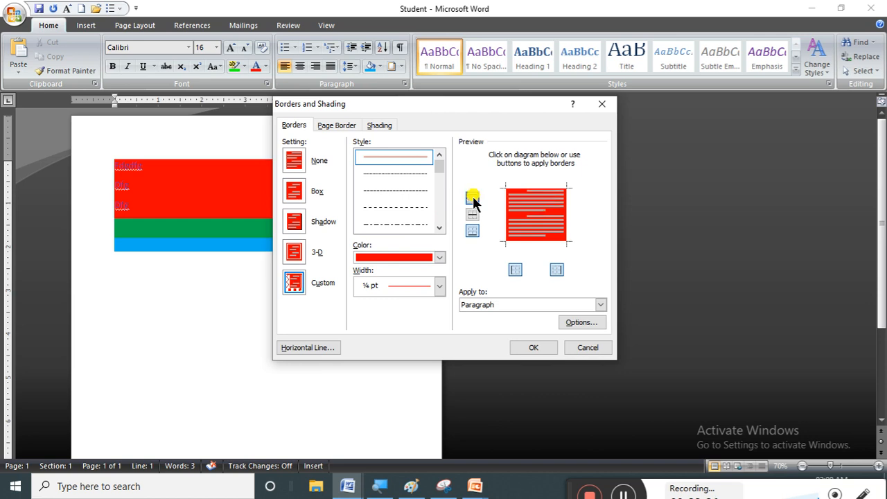
pyautogui.click(472, 216)
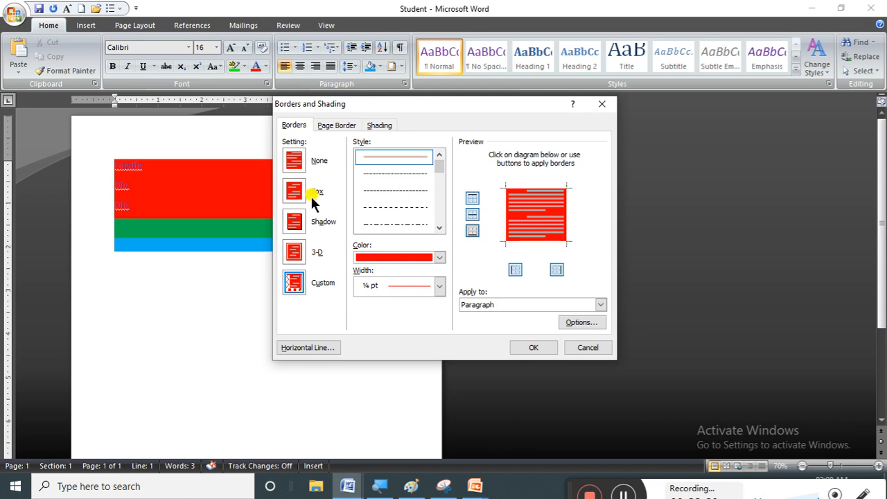
# Step: Add a red ornamental art page border to the whole document and apply the border settings
pyautogui.click(336, 126)
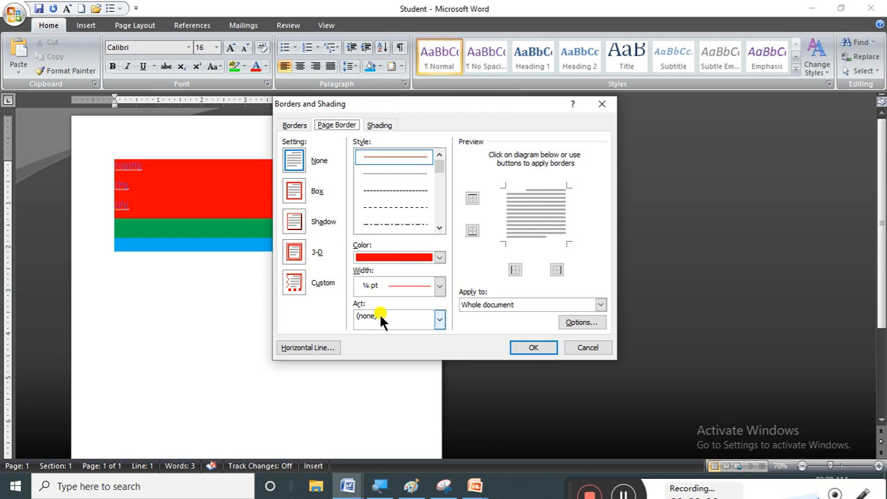
pyautogui.click(439, 319)
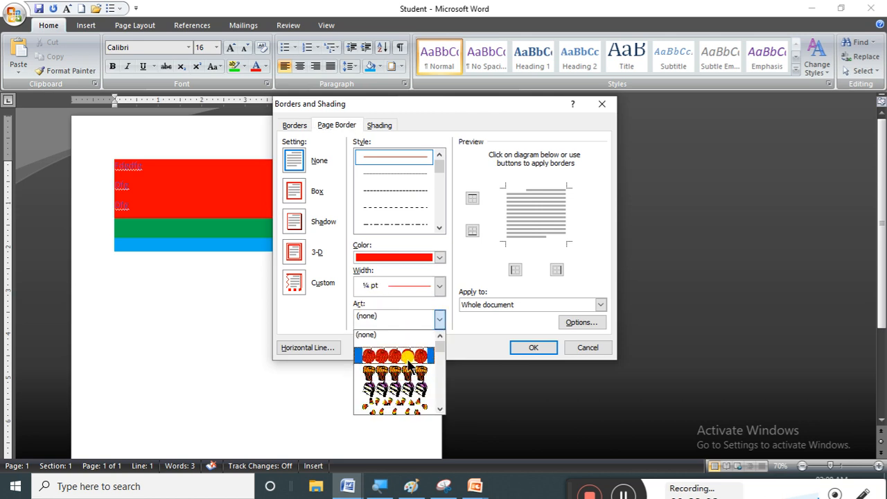
pyautogui.moveTo(435, 352); pyautogui.dragTo(440, 384)
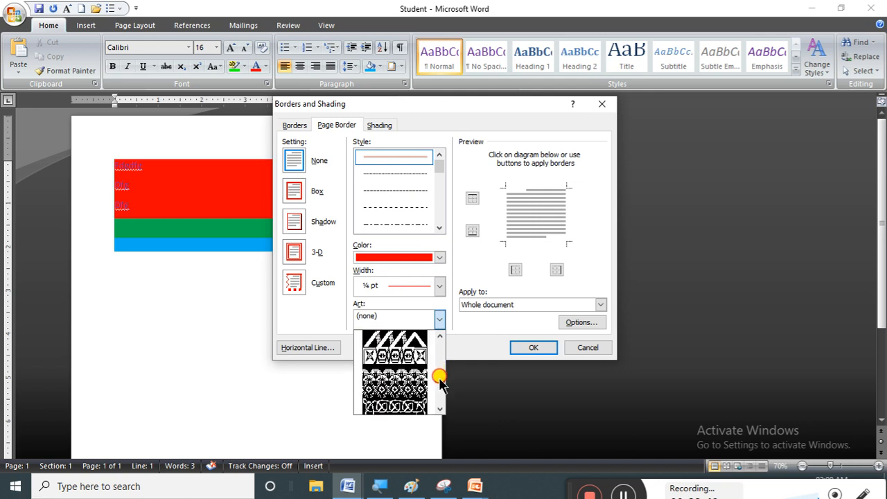
pyautogui.click(406, 355)
pyautogui.click(524, 346)
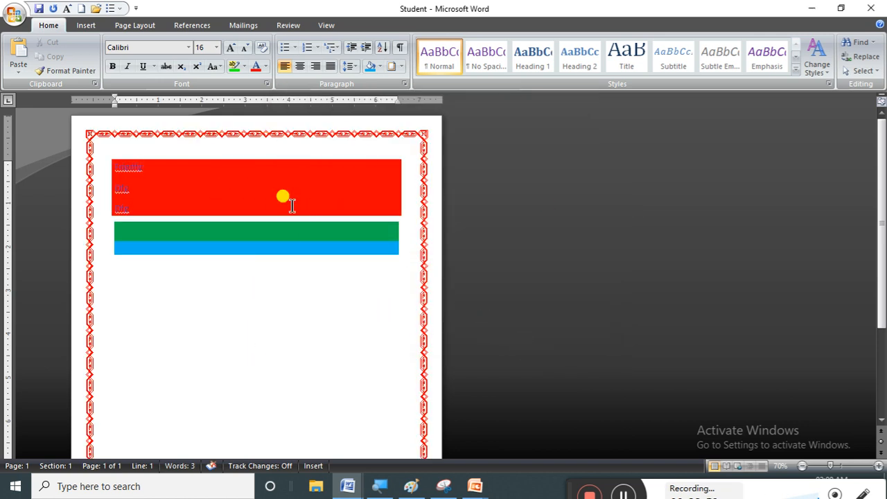
# Step: Replace the red page border art with the dark blue open-squares art pattern for the whole document
pyautogui.click(400, 66)
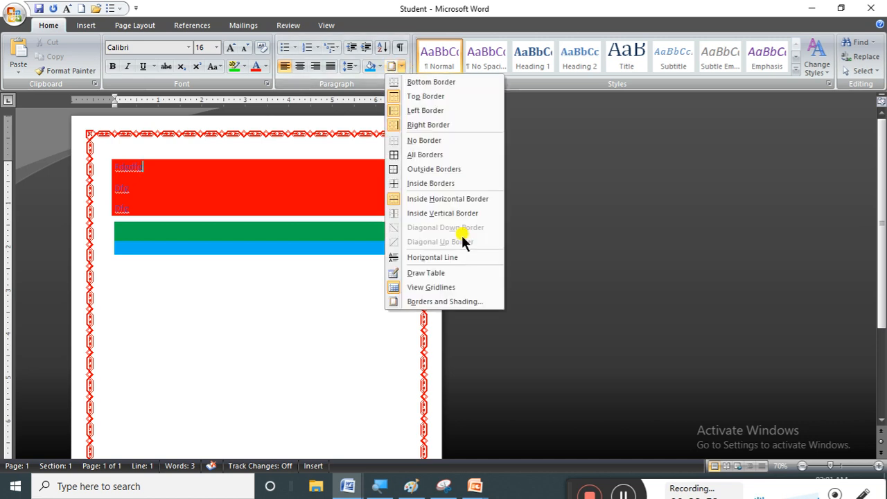
pyautogui.click(455, 303)
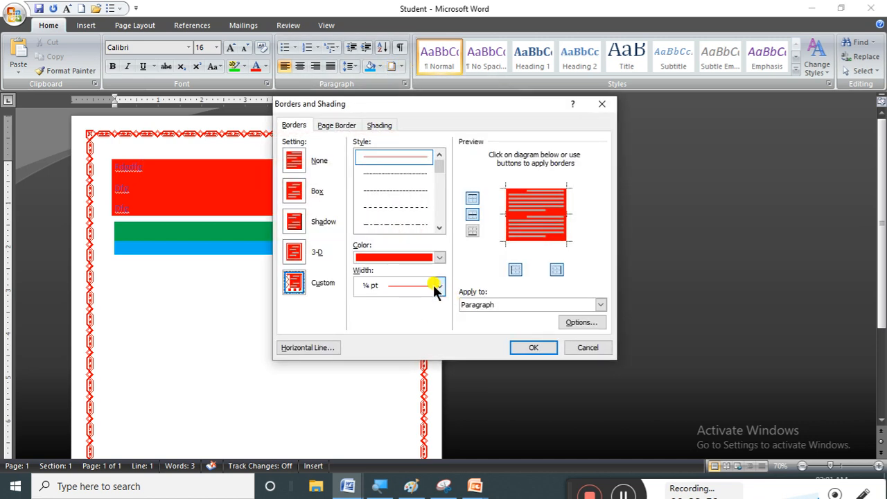
pyautogui.click(338, 125)
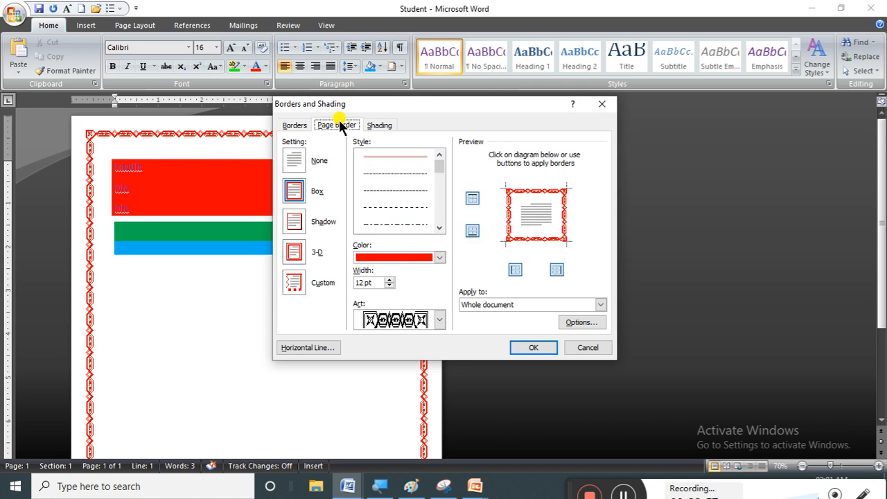
pyautogui.click(440, 320)
pyautogui.click(441, 349)
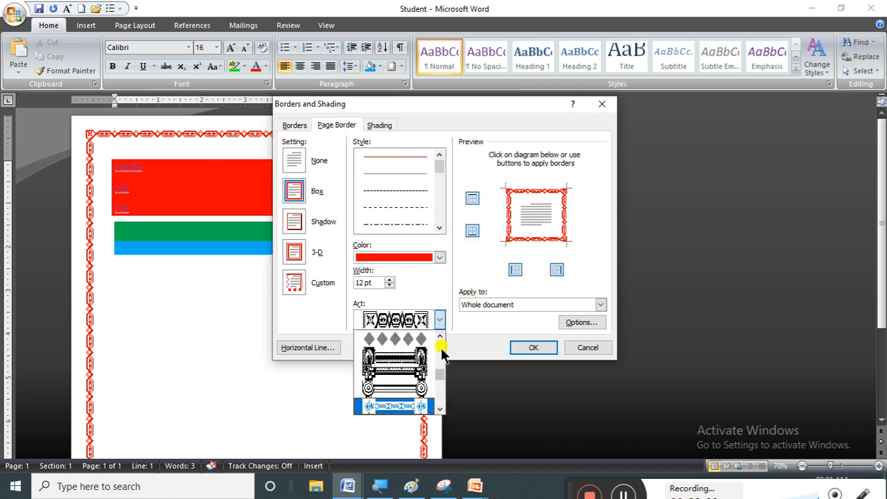
pyautogui.moveTo(441, 370); pyautogui.dragTo(438, 328)
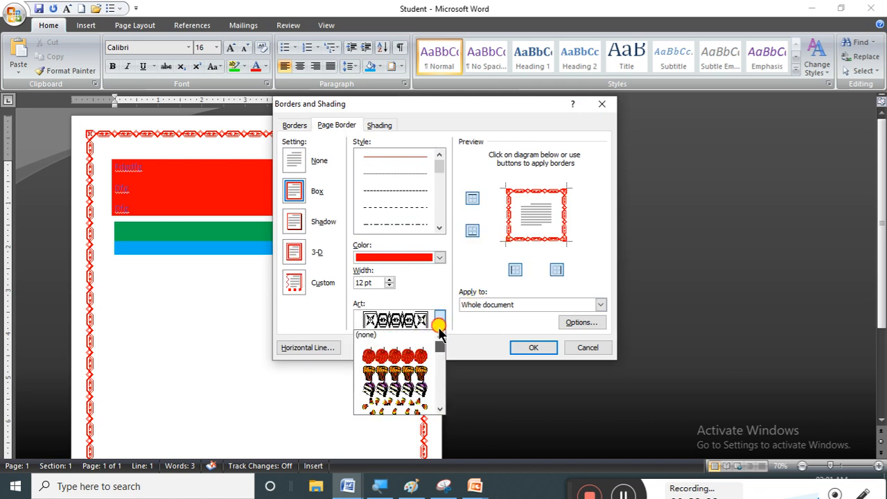
pyautogui.click(392, 337)
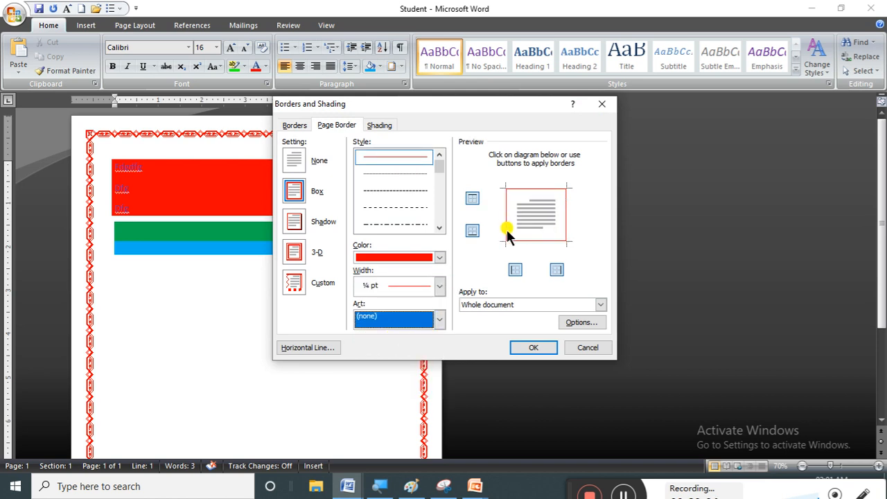
pyautogui.click(440, 319)
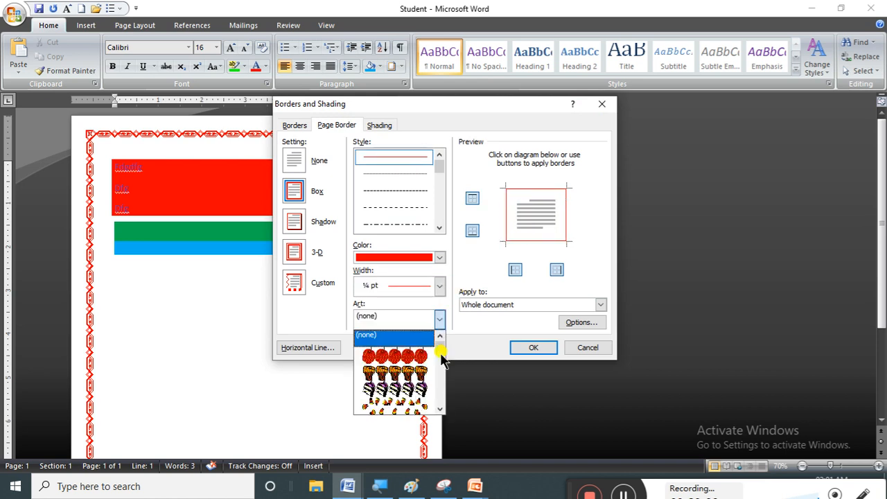
pyautogui.scroll(-3, 439, 359)
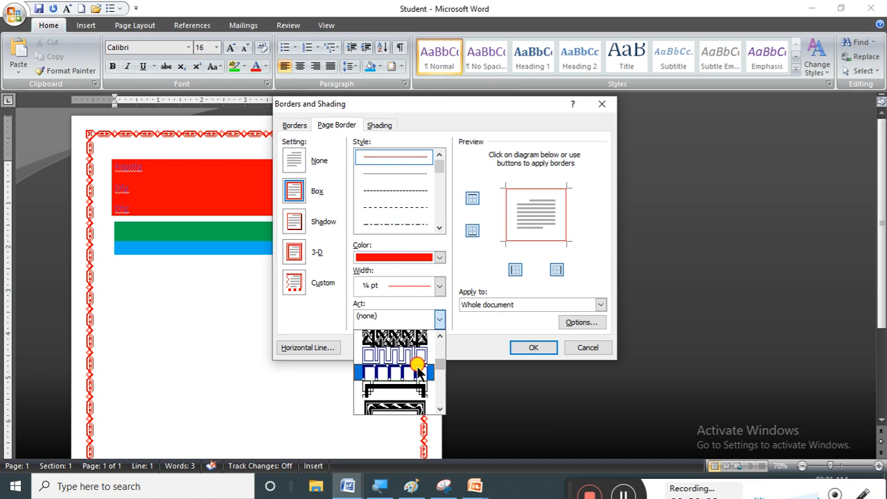
pyautogui.click(418, 371)
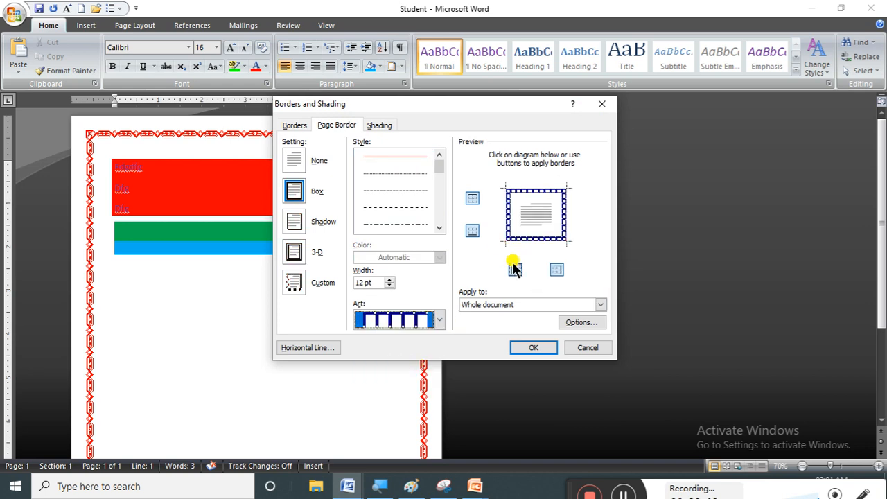
# Step: Remove the top and bottom sides of the blue art page border and apply it
pyautogui.click(474, 199)
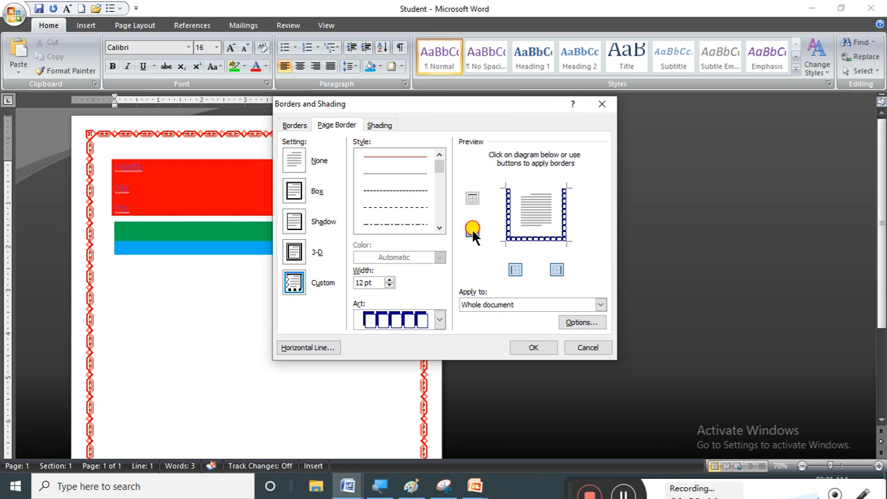
pyautogui.click(472, 232)
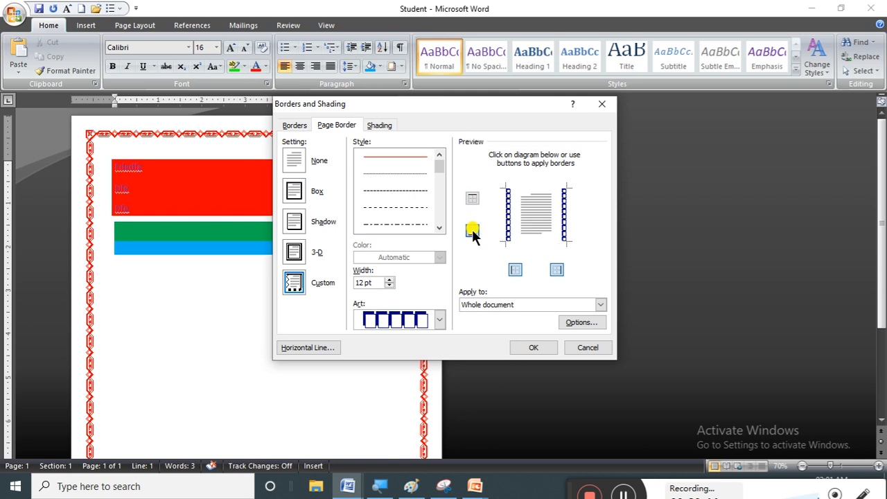
pyautogui.click(524, 351)
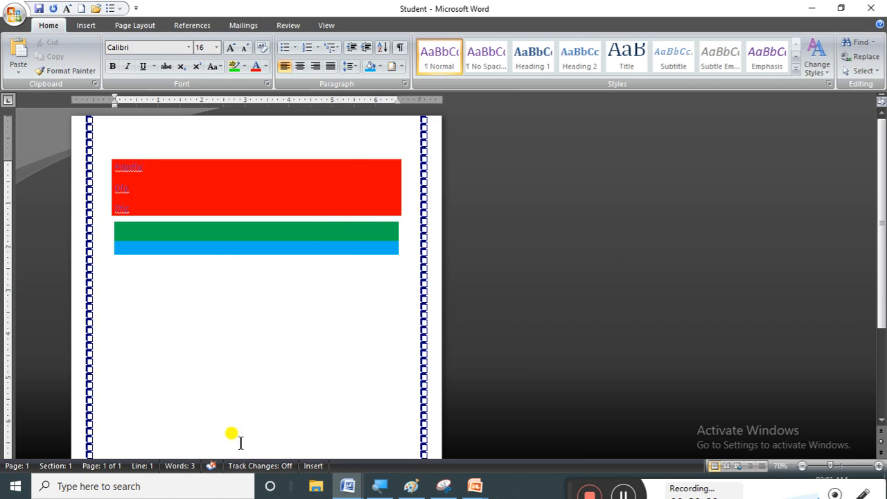
# Step: View the Line Spacing Options in the Paragraph dialog and close it without changes
pyautogui.moveTo(883, 230); pyautogui.dragTo(880, 196)
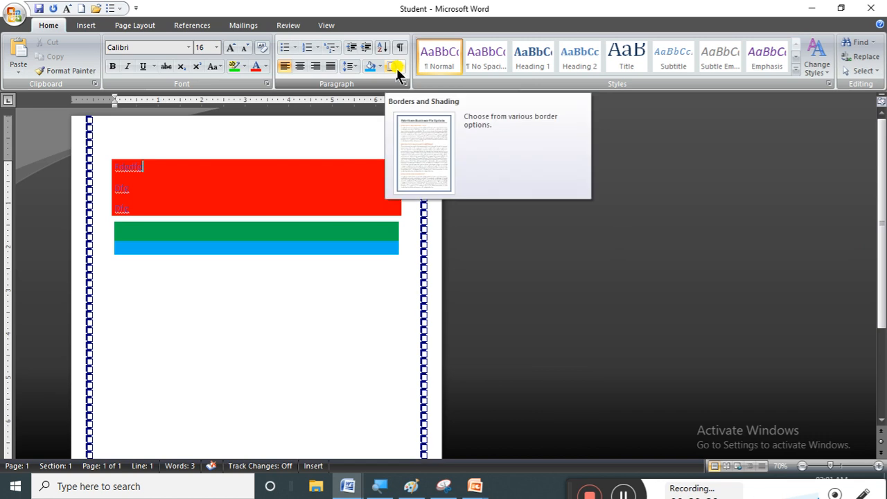
pyautogui.click(356, 67)
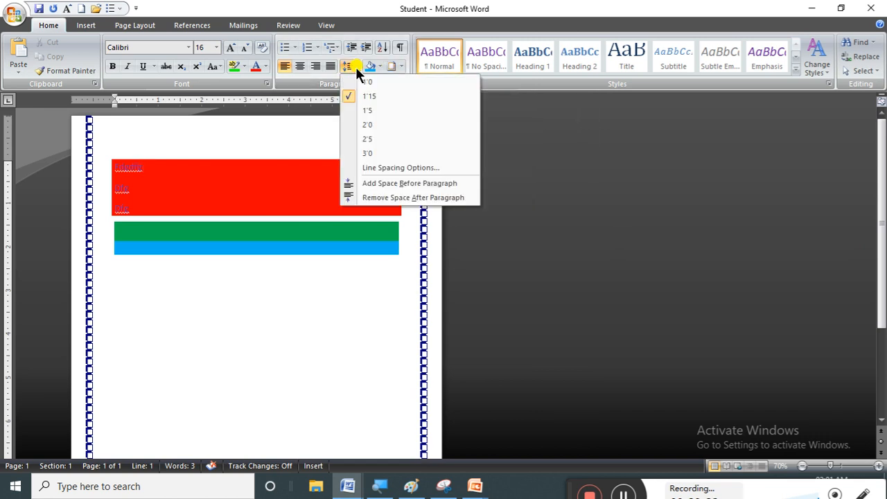
pyautogui.click(398, 168)
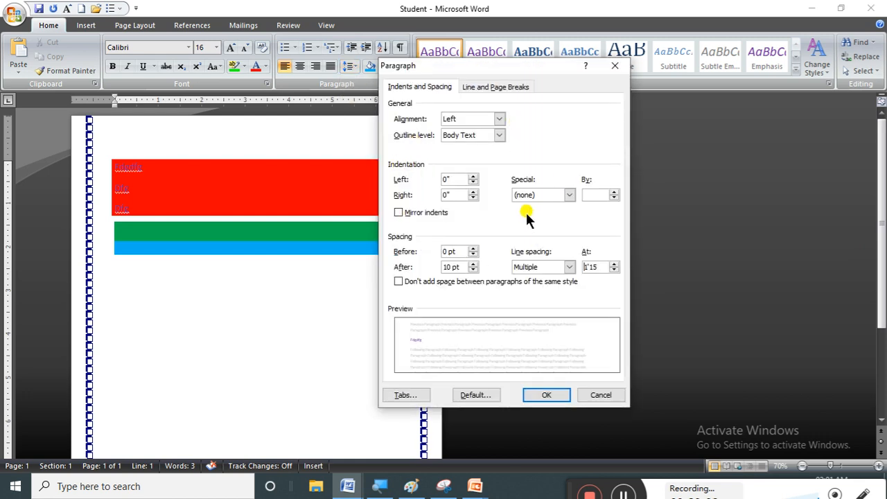
pyautogui.click(611, 68)
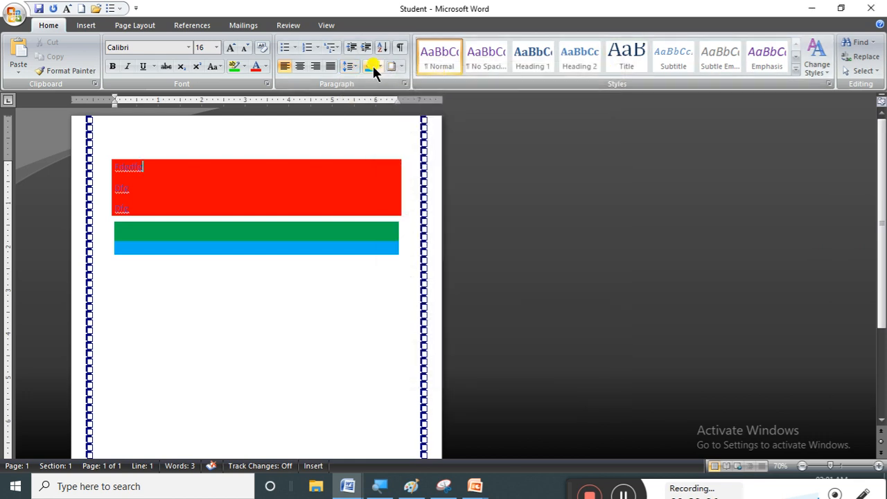
# Step: Examine the distance-from-text options for the paragraph borders in Borders and Shading and close them unchanged
pyautogui.click(401, 67)
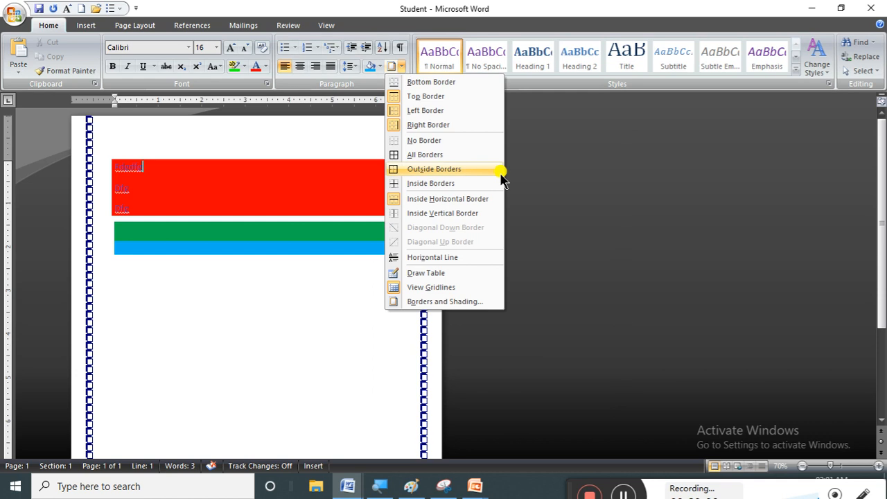
pyautogui.click(433, 299)
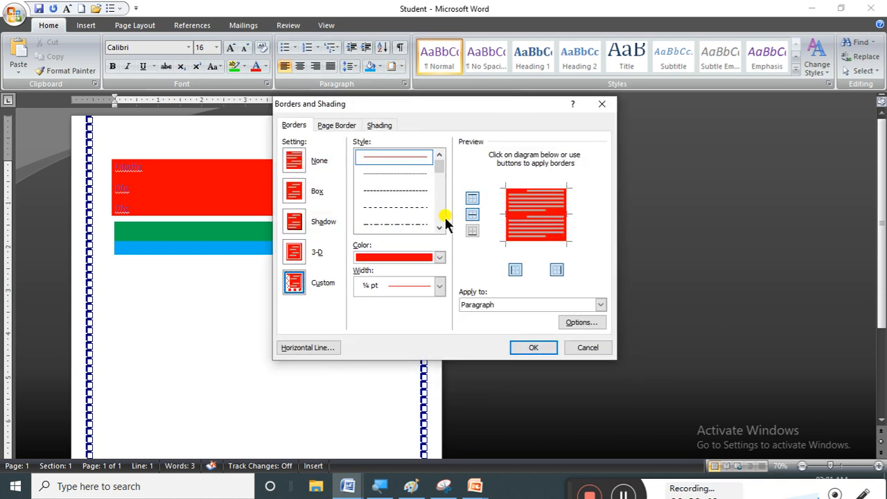
pyautogui.click(578, 322)
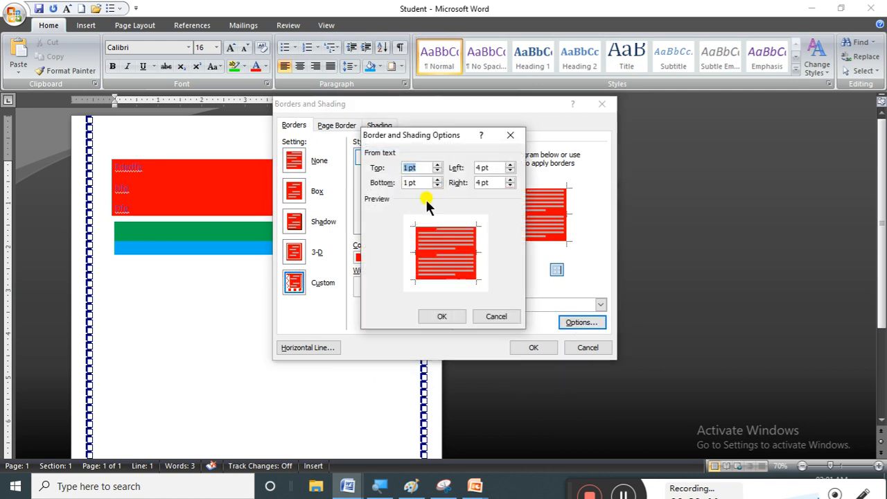
pyautogui.click(506, 135)
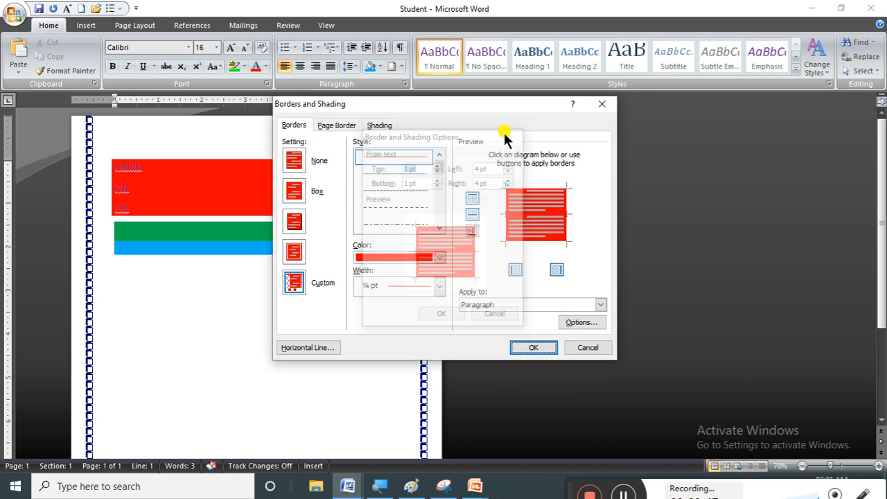
# Step: Review the page border, shading and paragraph border settings and cancel the Borders and Shading dialog
pyautogui.click(355, 127)
pyautogui.click(381, 126)
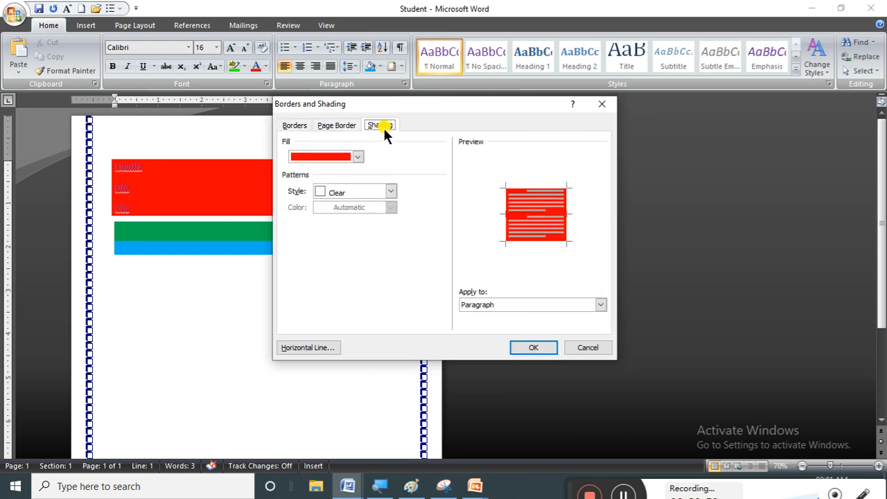
pyautogui.click(340, 124)
pyautogui.click(301, 127)
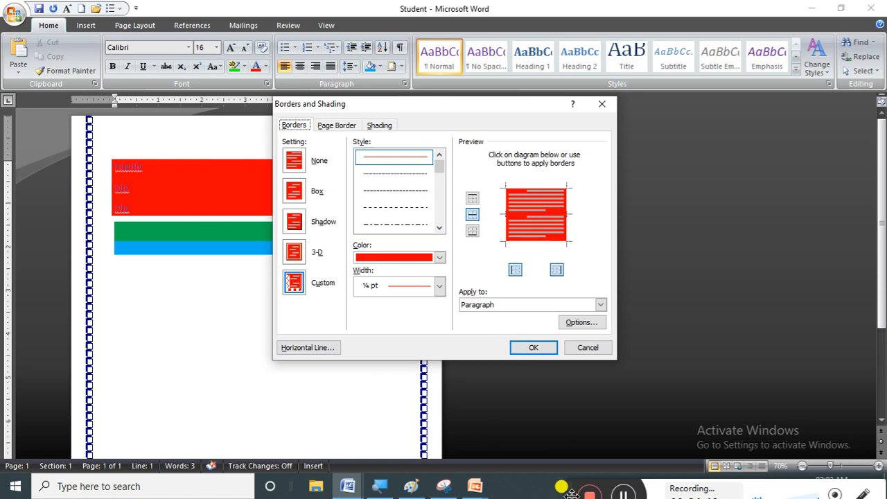
pyautogui.click(588, 348)
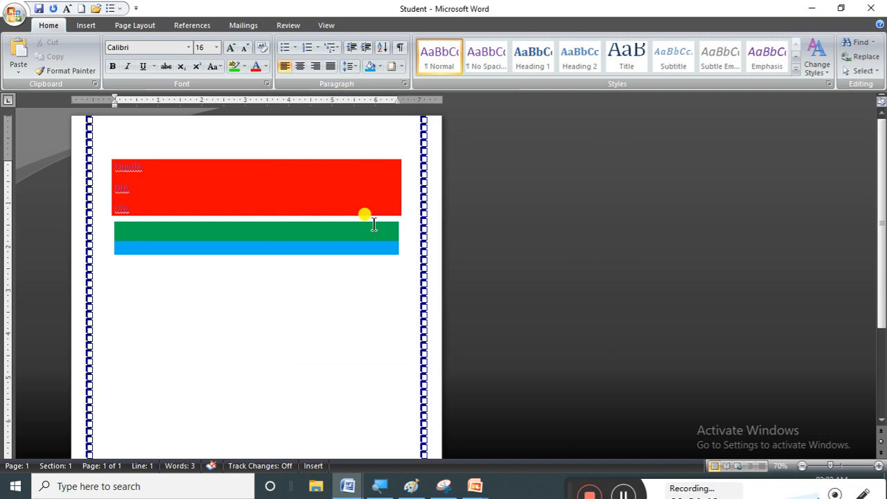
# Step: View the Borders and Shading dialog once more, close it and bring up the list of border types
pyautogui.click(392, 66)
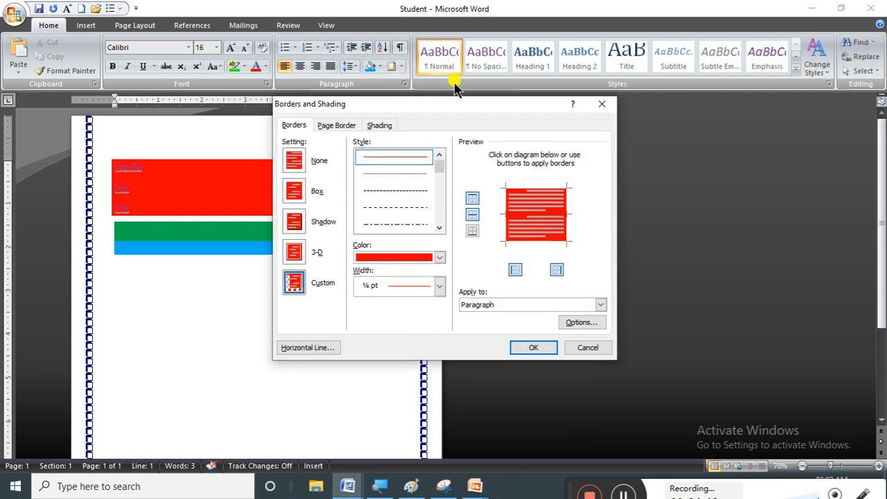
pyautogui.click(601, 104)
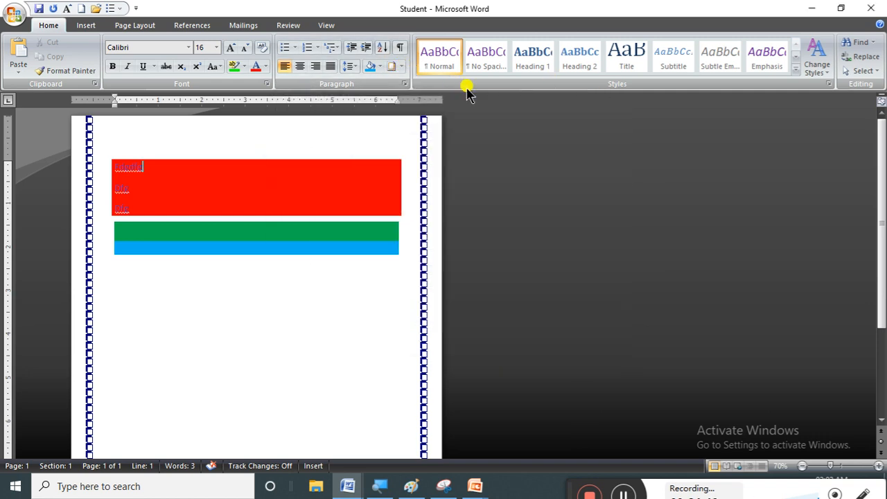
pyautogui.click(402, 66)
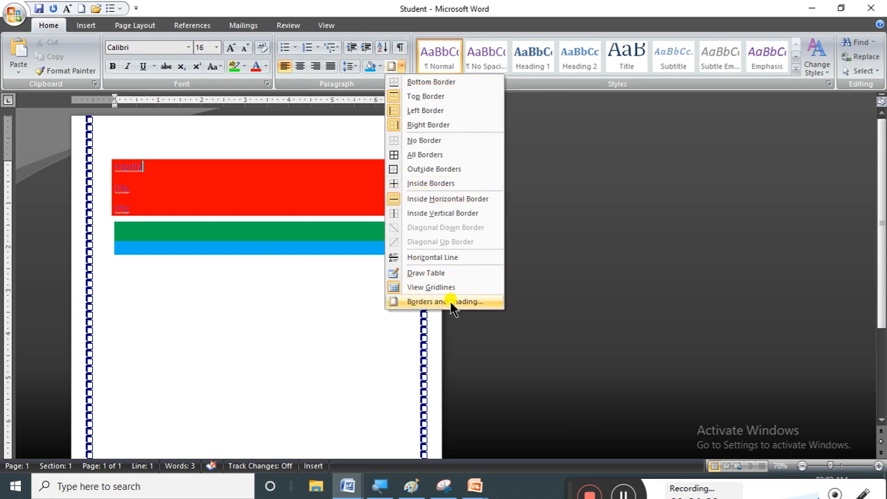